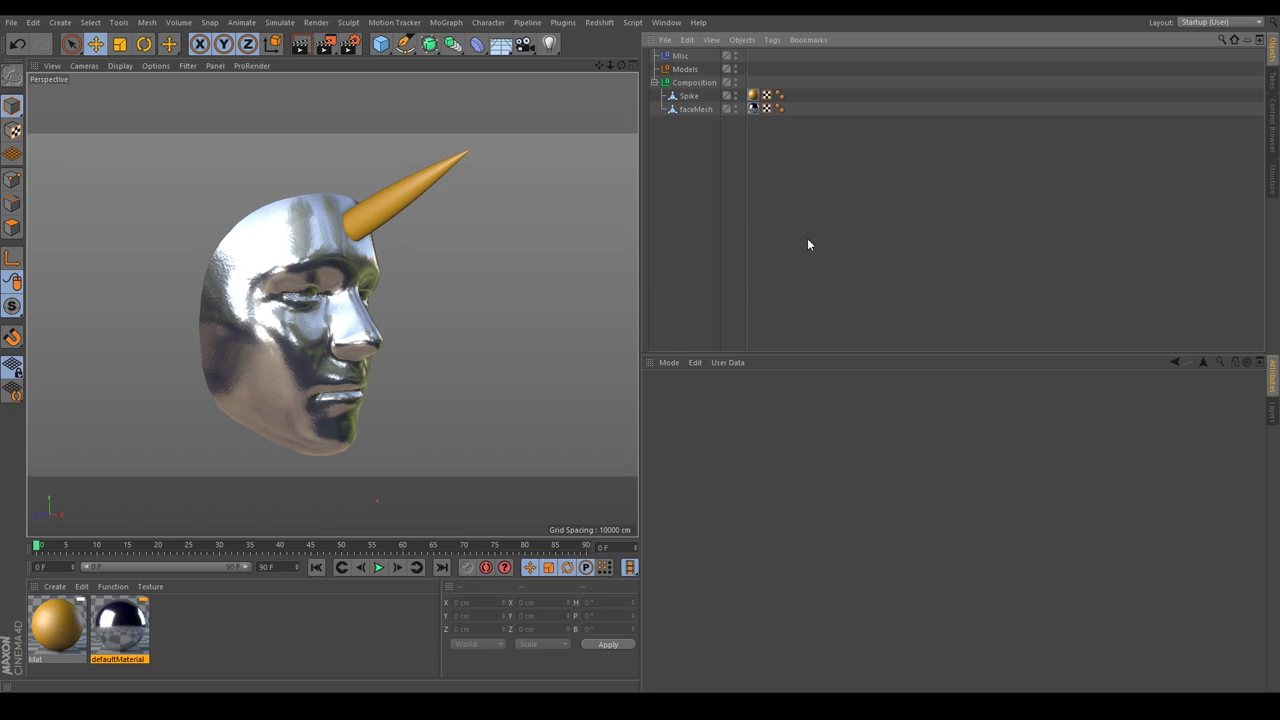
# Step: Inspect the faceMesh and Spike objects, their coordinates and how the spike is attached to the forehead
pyautogui.click(700, 109)
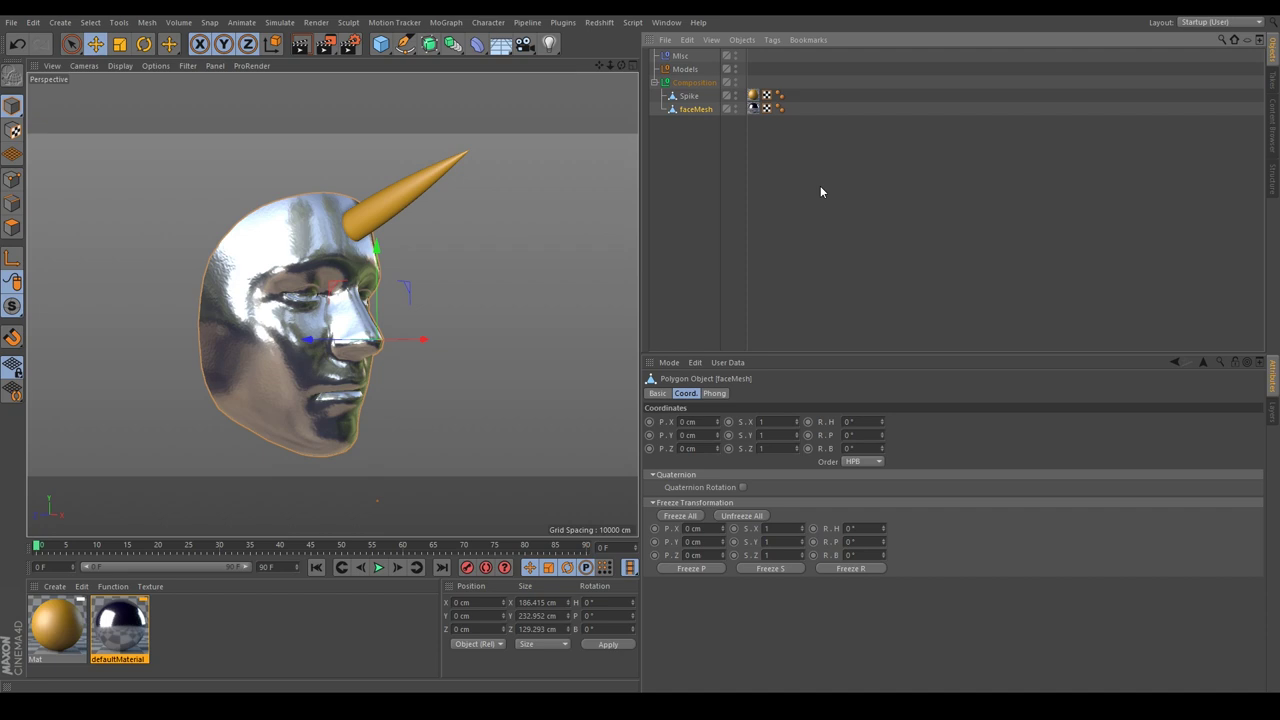
pyautogui.click(689, 95)
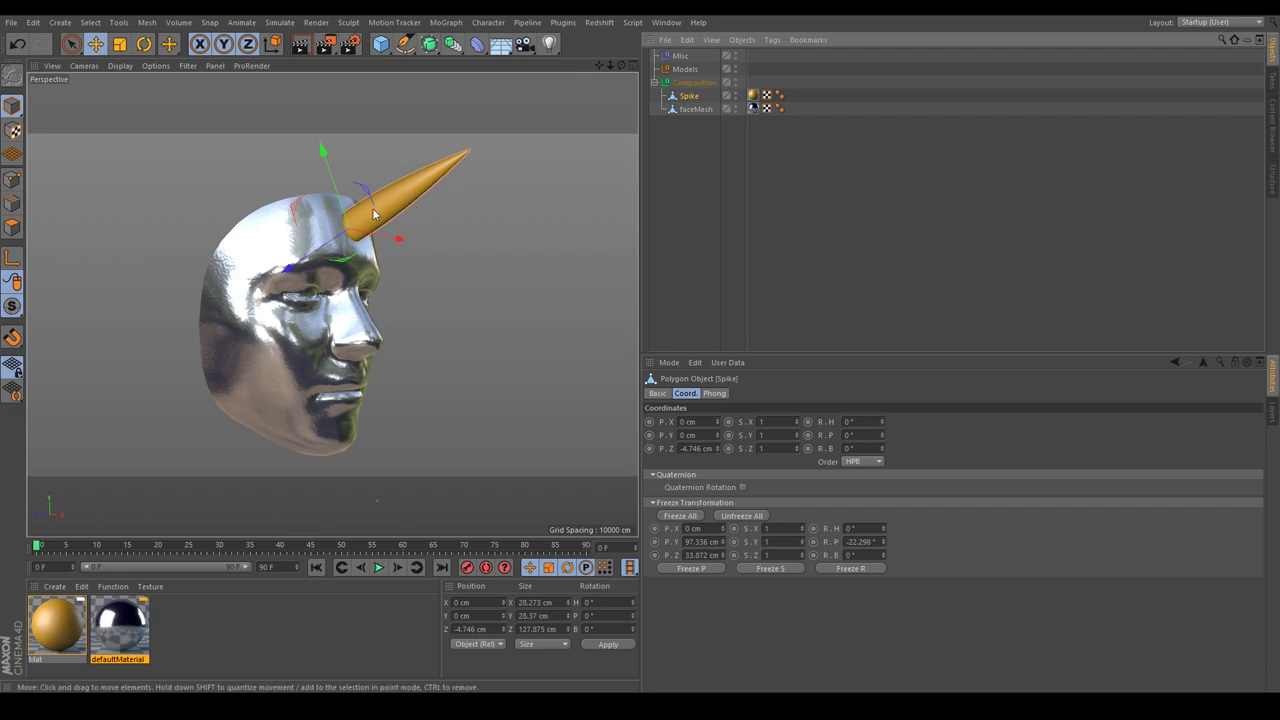
pyautogui.click(511, 245)
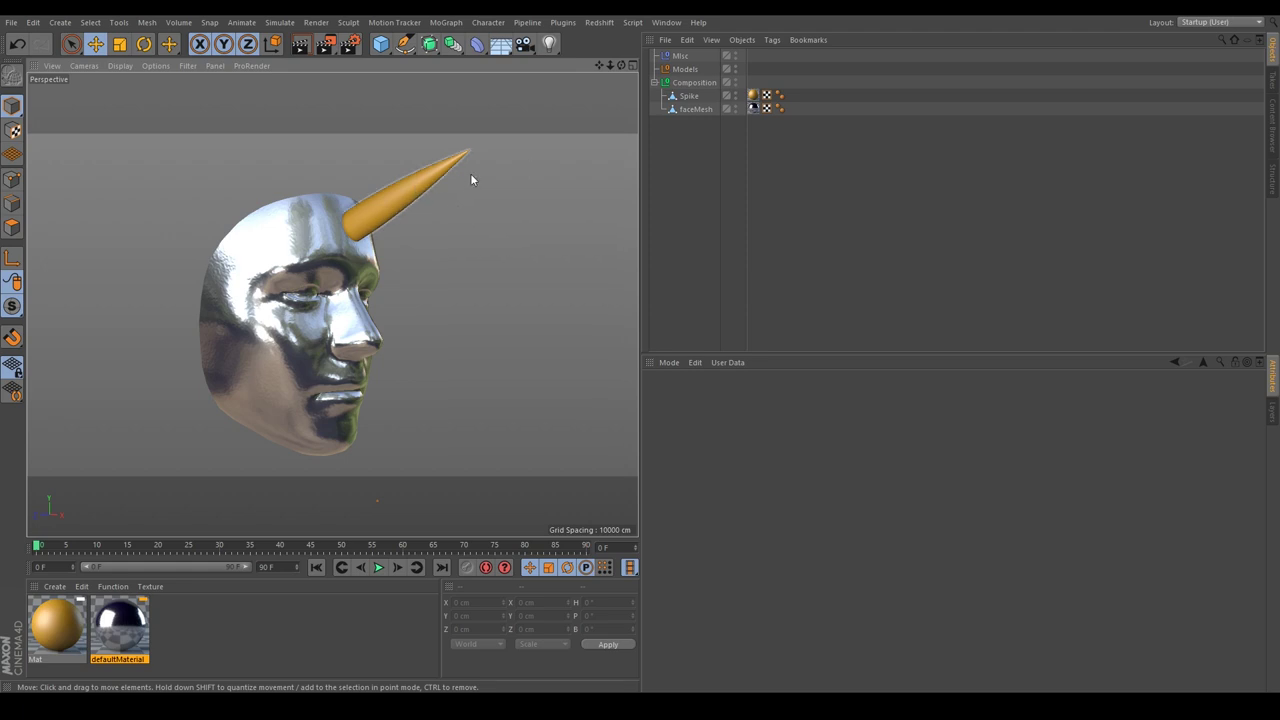
pyautogui.click(404, 190)
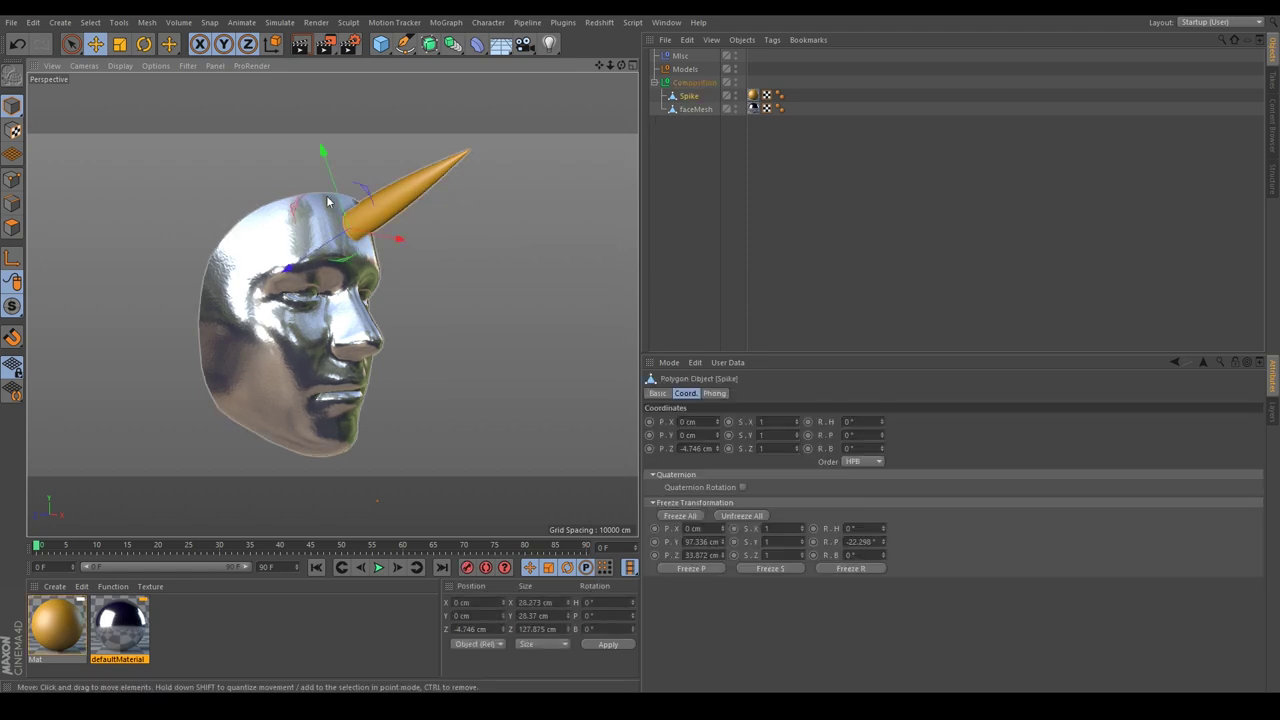
pyautogui.keyDown('alt'); pyautogui.moveTo(405, 205); pyautogui.dragTo(206, 281); pyautogui.keyUp('alt')
pyautogui.keyDown('alt'); pyautogui.doubleClick(736, 110); pyautogui.keyUp('alt')
pyautogui.click(735, 106)
pyautogui.press('r')
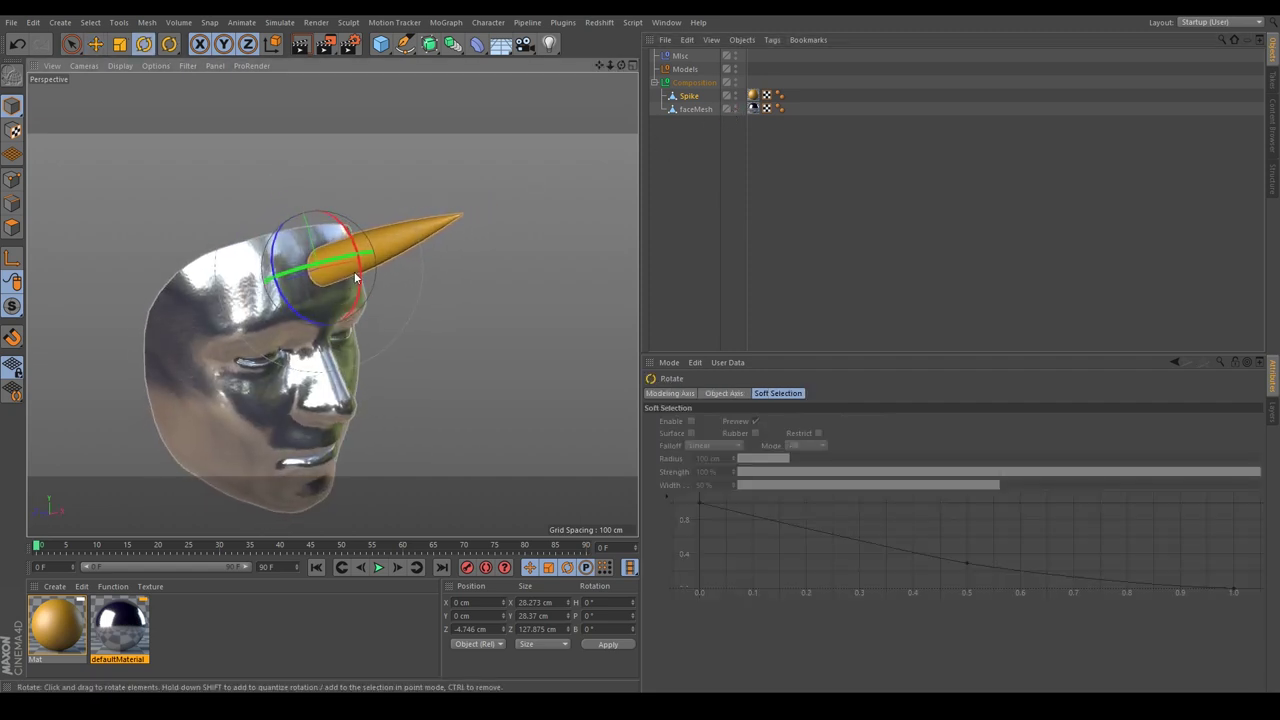
pyautogui.moveTo(357, 271); pyautogui.dragTo(382, 255)
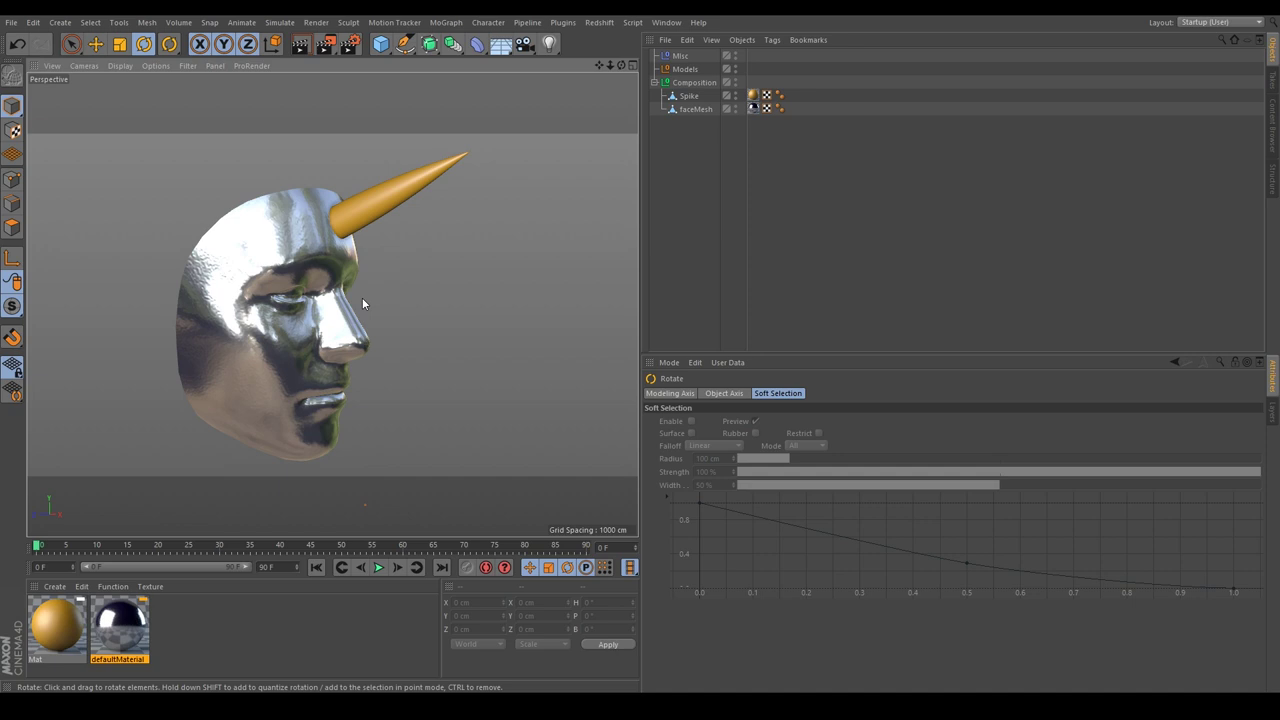
# Step: Draw a chain of five joints through the spike in the side view with the Joint Tool, from its base to its tip
pyautogui.click(373, 212)
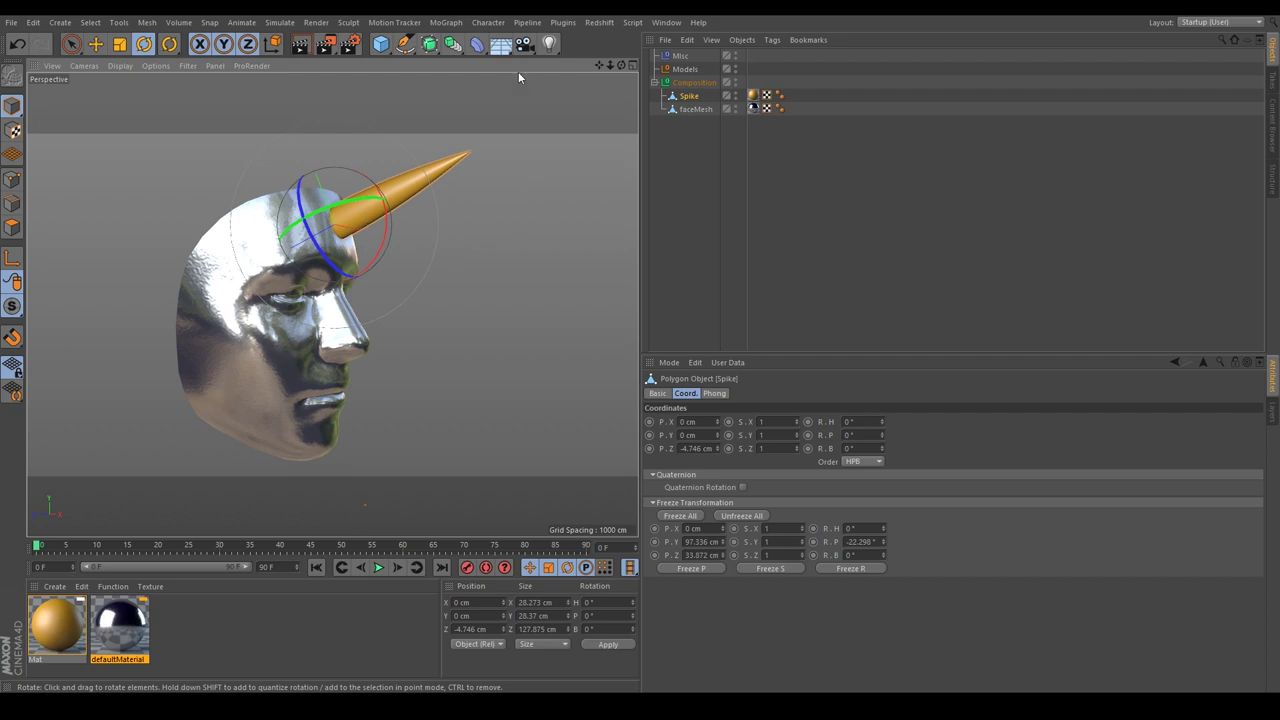
pyautogui.click(488, 22)
pyautogui.click(505, 144)
pyautogui.middleClick(251, 383)
pyautogui.middleClick(251, 383)
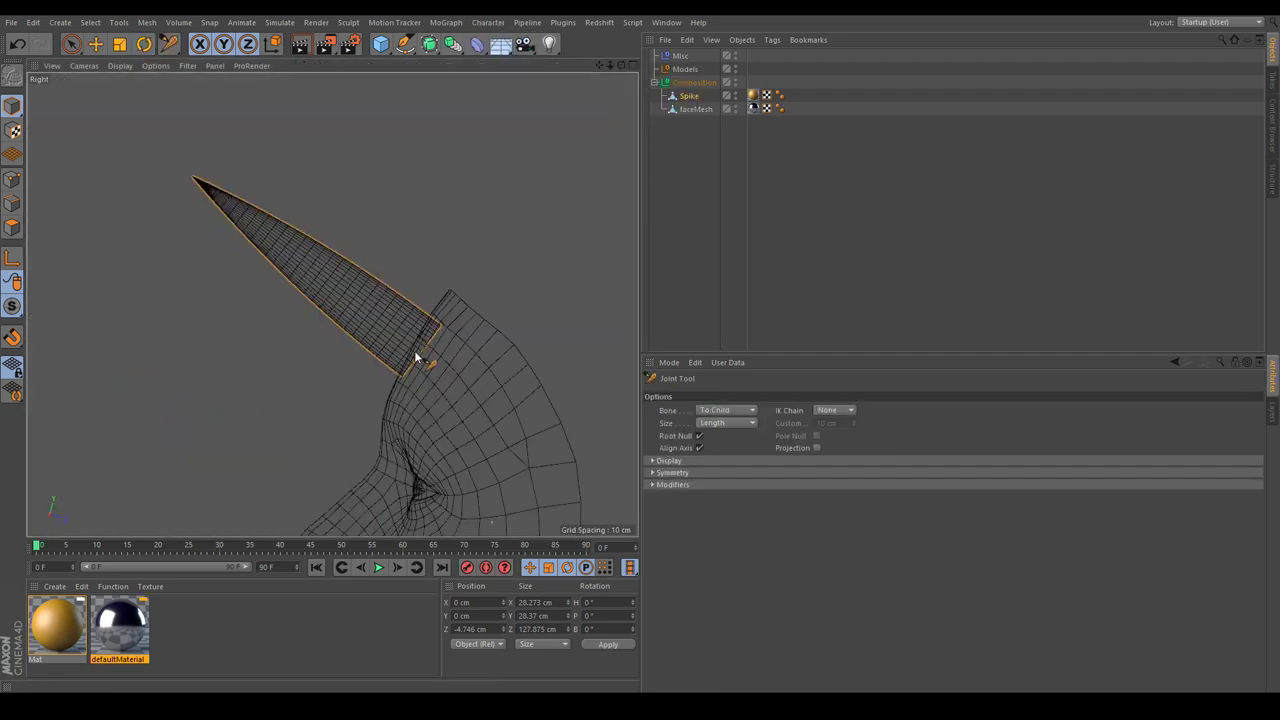
pyautogui.keyDown('ctrl'); pyautogui.click(421, 351); pyautogui.keyUp('ctrl')
pyautogui.keyDown('ctrl'); pyautogui.click(366, 308); pyautogui.keyUp('ctrl')
pyautogui.keyDown('ctrl'); pyautogui.click(292, 251); pyautogui.keyUp('ctrl')
pyautogui.keyDown('ctrl'); pyautogui.click(228, 203); pyautogui.keyUp('ctrl')
pyautogui.keyDown('ctrl'); pyautogui.click(158, 148); pyautogui.keyUp('ctrl')
# Step: Fine-tune the joint positions along the spike's centre line and return to the perspective view
pyautogui.click(422, 350)
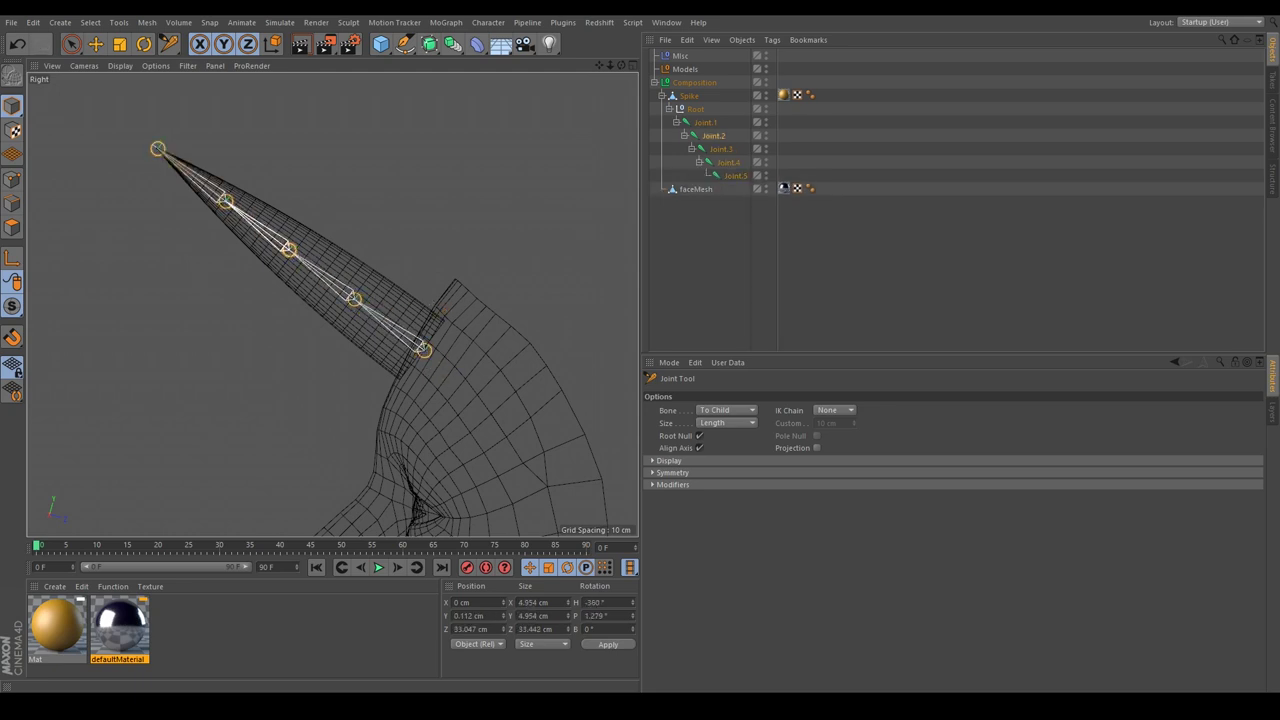
pyautogui.click(223, 200)
pyautogui.moveTo(223, 200); pyautogui.dragTo(221, 198)
pyautogui.middleClick(336, 250)
pyautogui.press('F1')
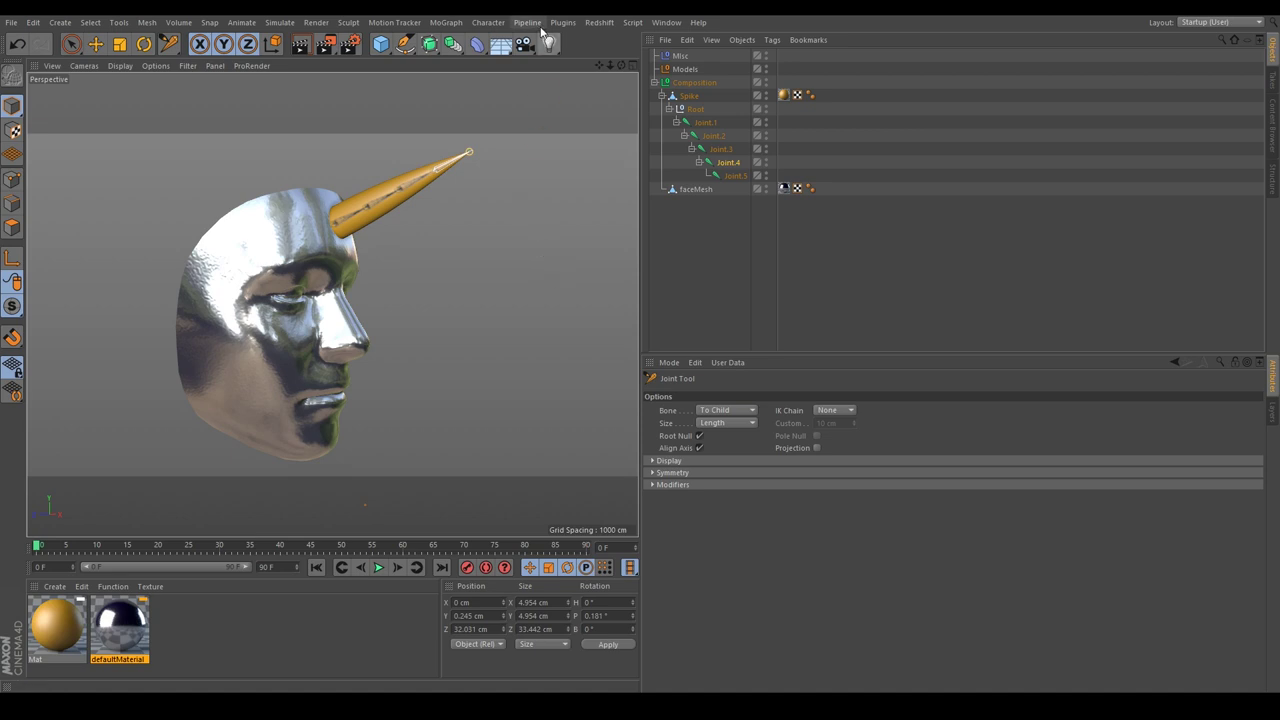
# Step: Move the Joint.1 chain out of the Root null so it sits directly under Spike, and delete Root
pyautogui.middleClick(683, 110)
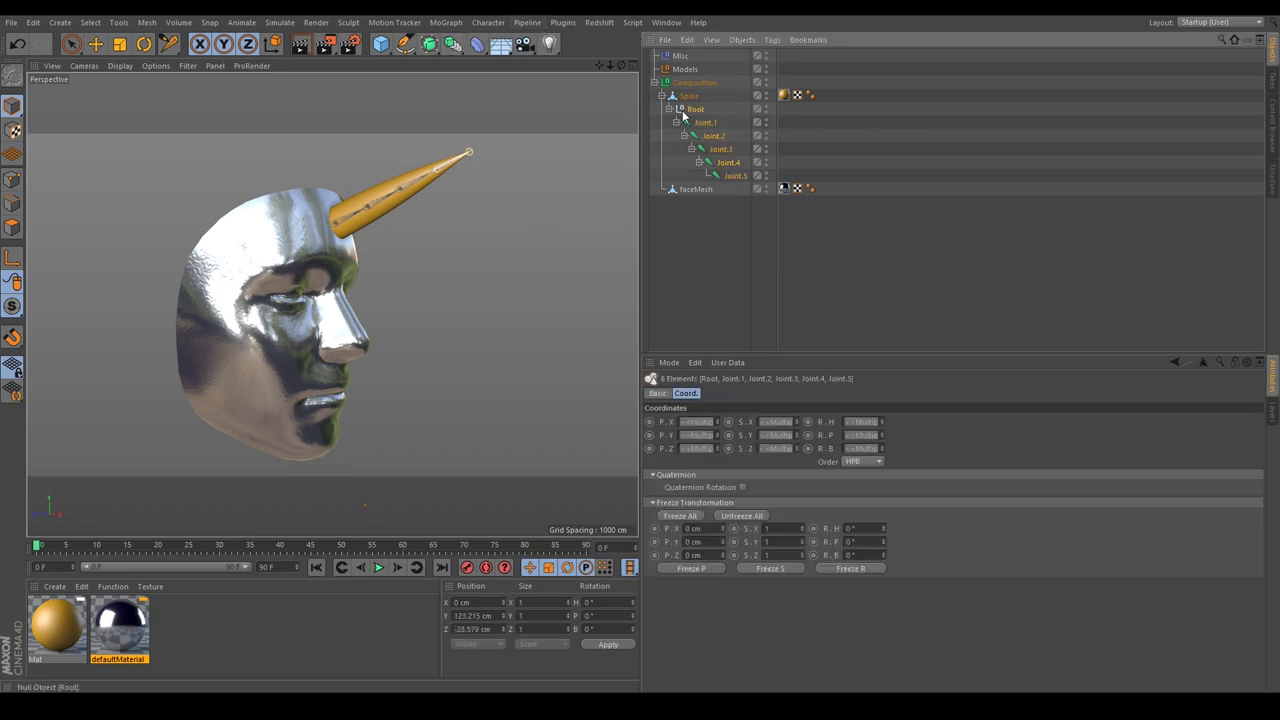
pyautogui.middleClick(700, 123)
pyautogui.moveTo(700, 123); pyautogui.dragTo(685, 97)
pyautogui.click(688, 178)
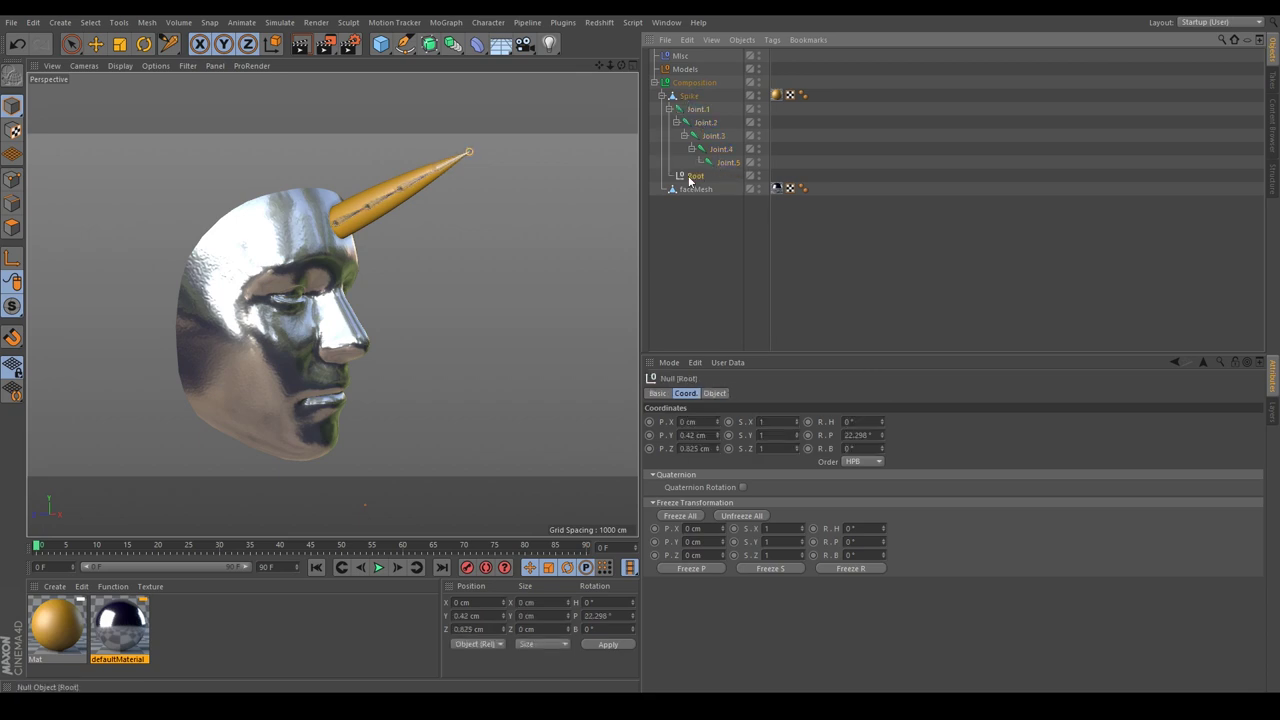
pyautogui.press('Delete')
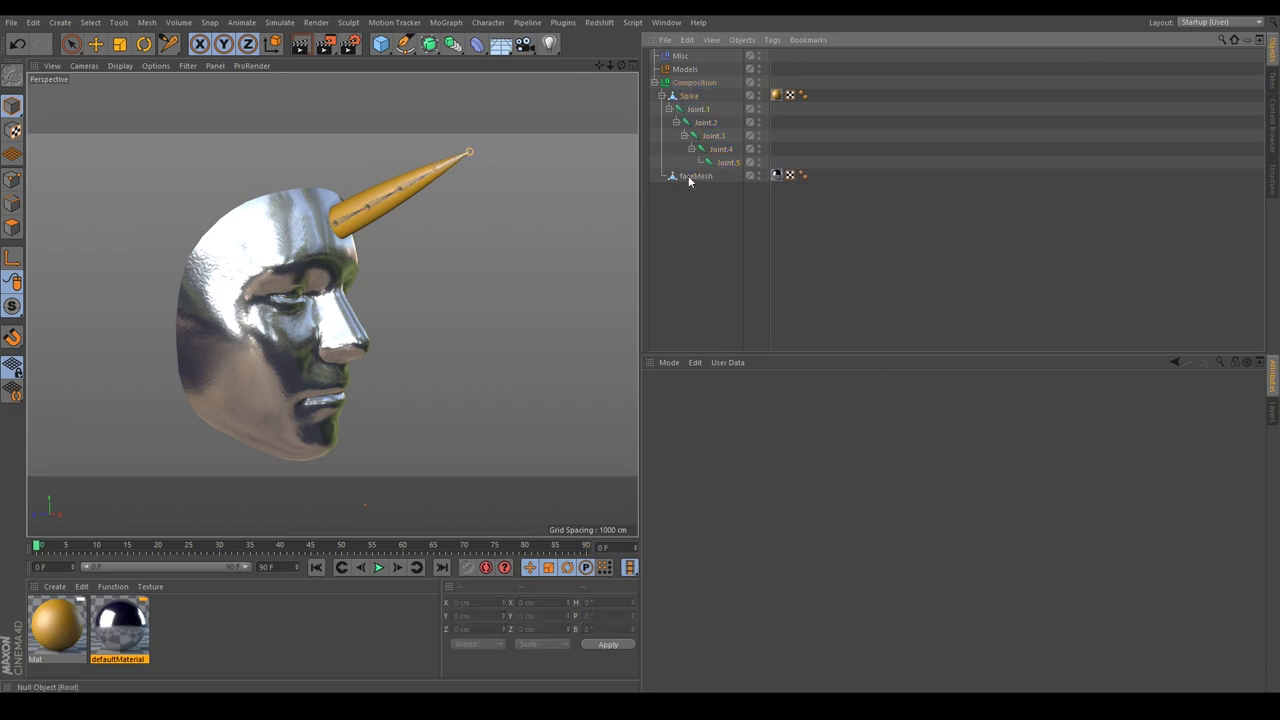
# Step: Bind the five joints to the Spike mesh
pyautogui.keyDown('ctrl'); pyautogui.click(689, 96); pyautogui.keyUp('ctrl')
pyautogui.click(488, 22)
pyautogui.moveTo(530, 56)
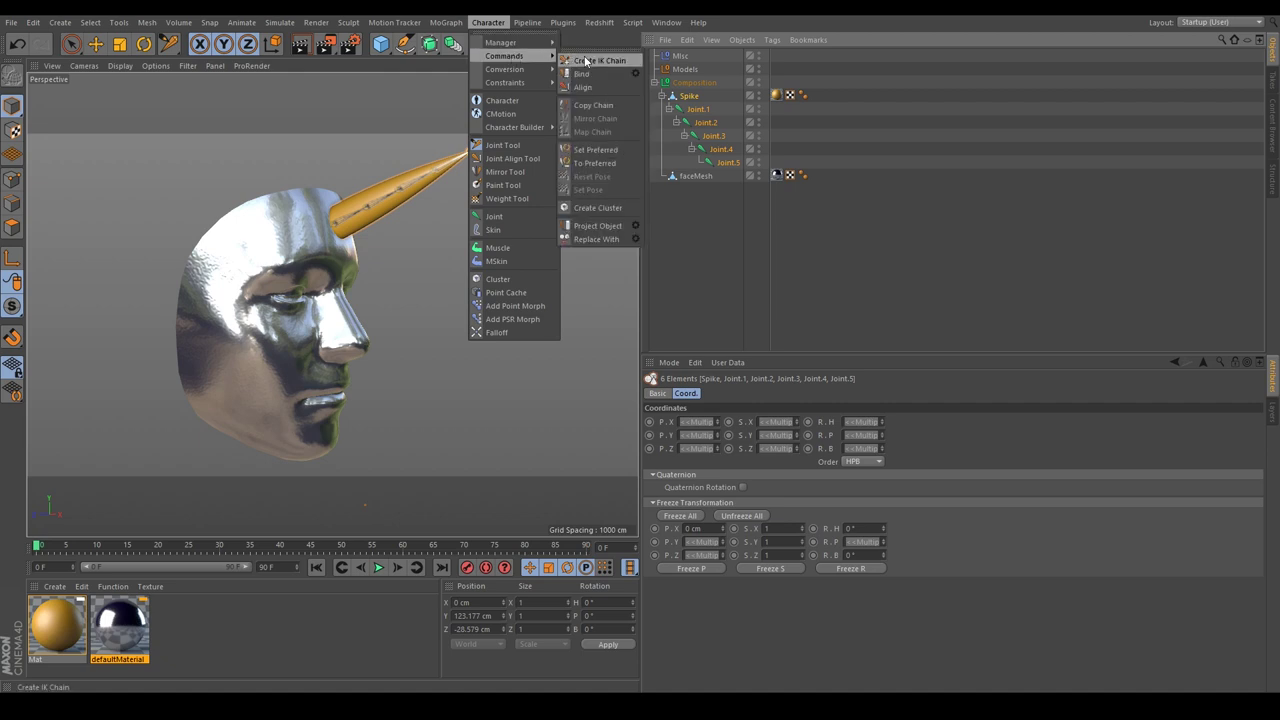
pyautogui.click(587, 74)
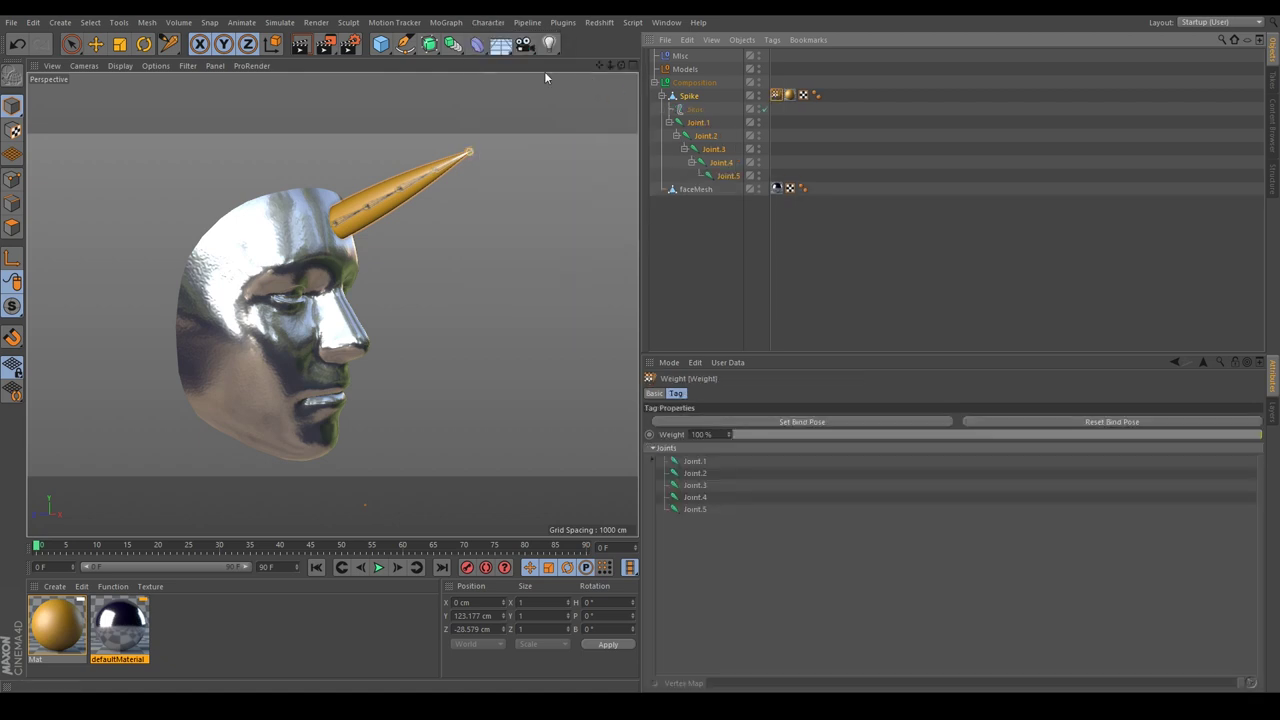
# Step: Smooth the weights of all the spike's joints at 40% strength in the Weight Manager
pyautogui.click(488, 22)
pyautogui.moveTo(501, 42)
pyautogui.click(608, 46)
pyautogui.moveTo(617, 45); pyautogui.dragTo(928, 88)
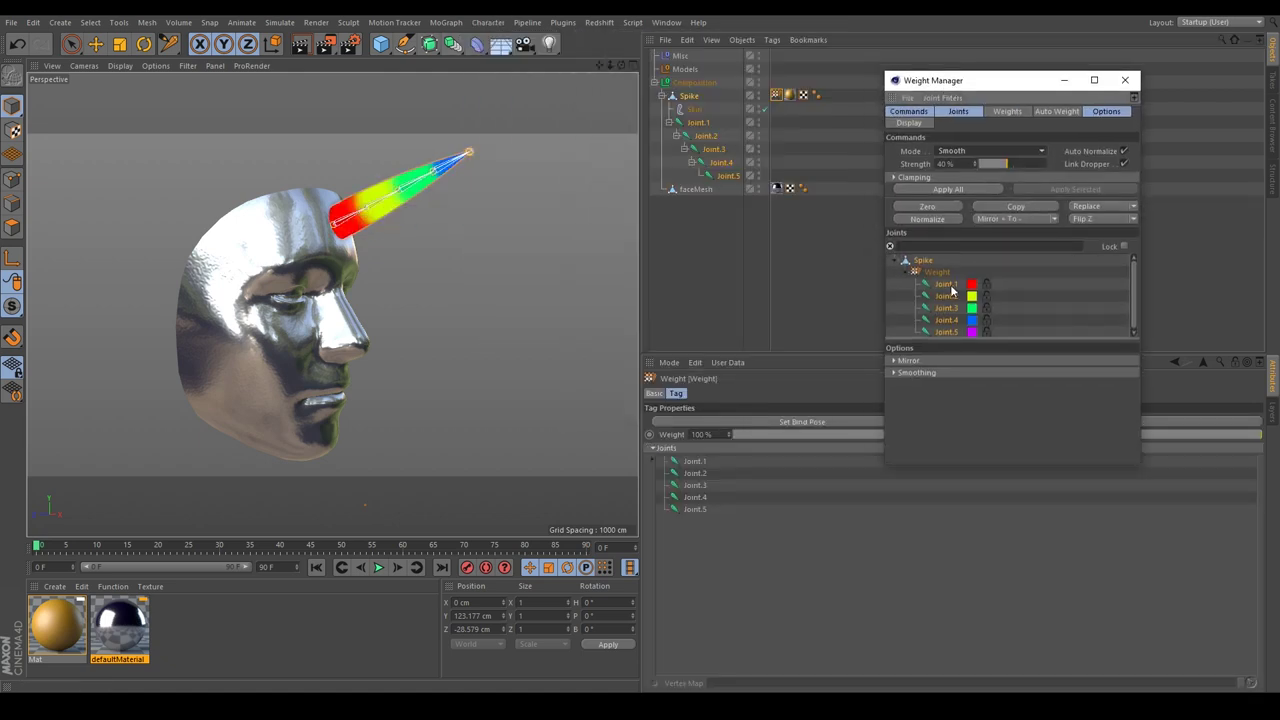
pyautogui.click(922, 188)
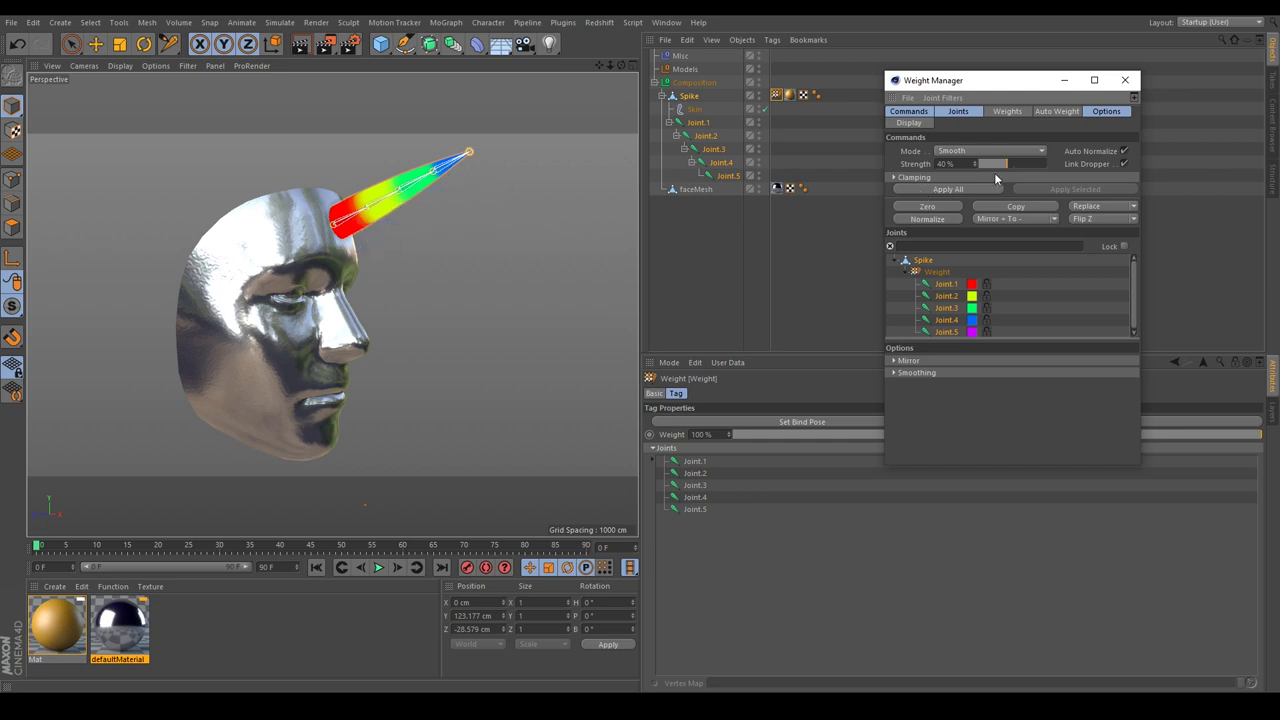
pyautogui.click(958, 187)
pyautogui.click(1125, 80)
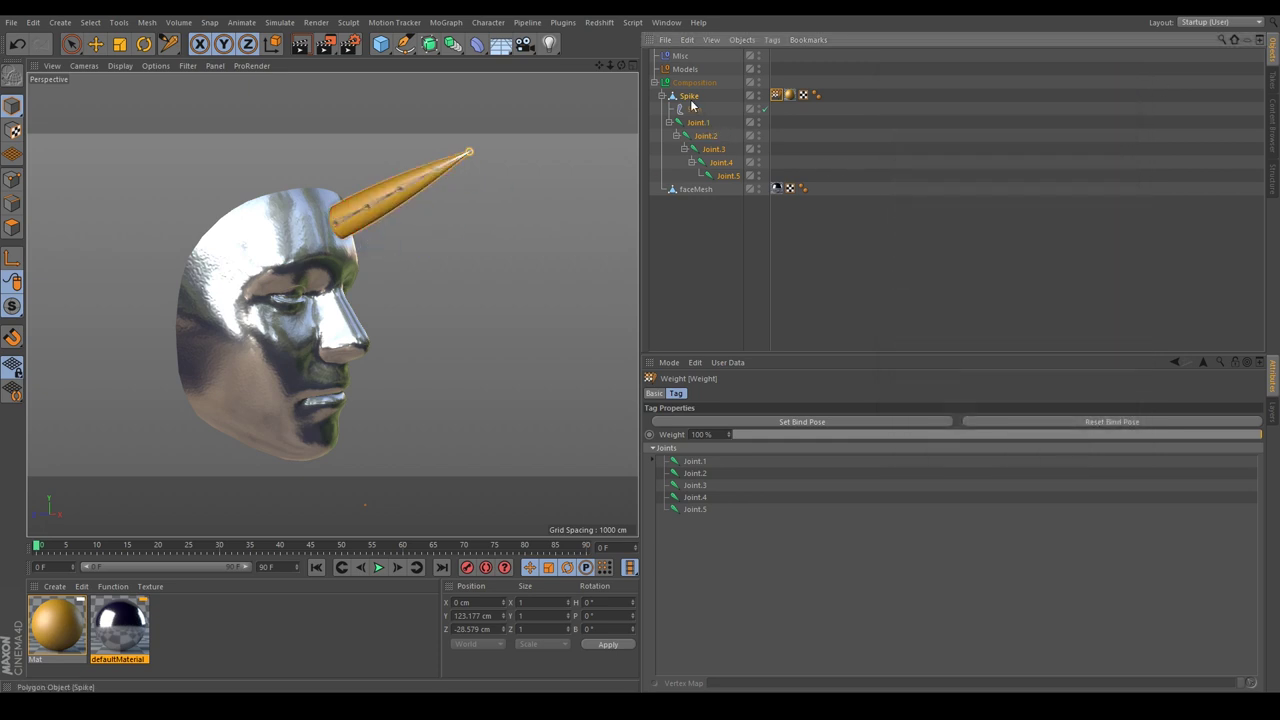
# Step: Test the spike's deformation by rotating Joint.2, Joint.5 and Joint.3, undoing the test rotations
pyautogui.click(705, 135)
pyautogui.press('r')
pyautogui.moveTo(418, 162); pyautogui.dragTo(431, 285)
pyautogui.hotkey('ctrl', 'z')
pyautogui.click(728, 175)
pyautogui.moveTo(519, 206); pyautogui.dragTo(492, 302)
pyautogui.hotkey('ctrl', 'z')
pyautogui.click(713, 149)
pyautogui.moveTo(457, 228); pyautogui.dragTo(640, 280)
pyautogui.click(826, 240)
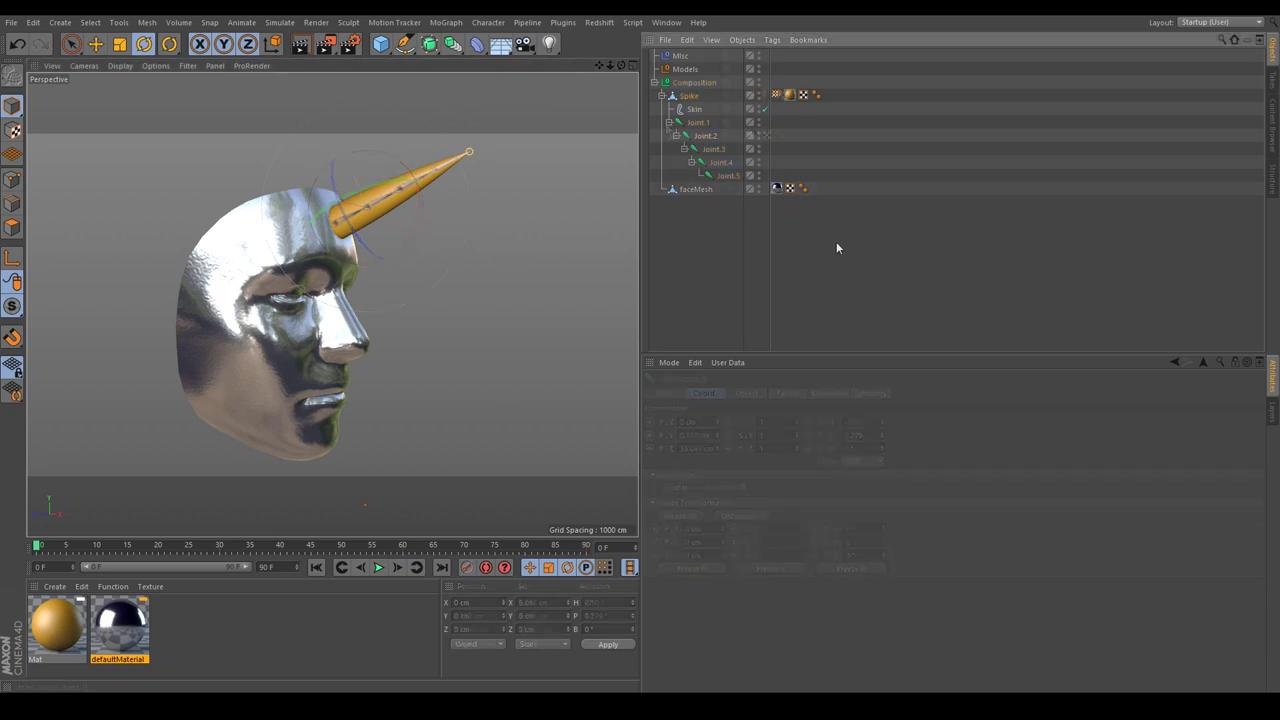
# Step: Freeze all transformations of the five joints, Joint.1 to Joint.5, and check Joint.2's coordinates
pyautogui.click(705, 135)
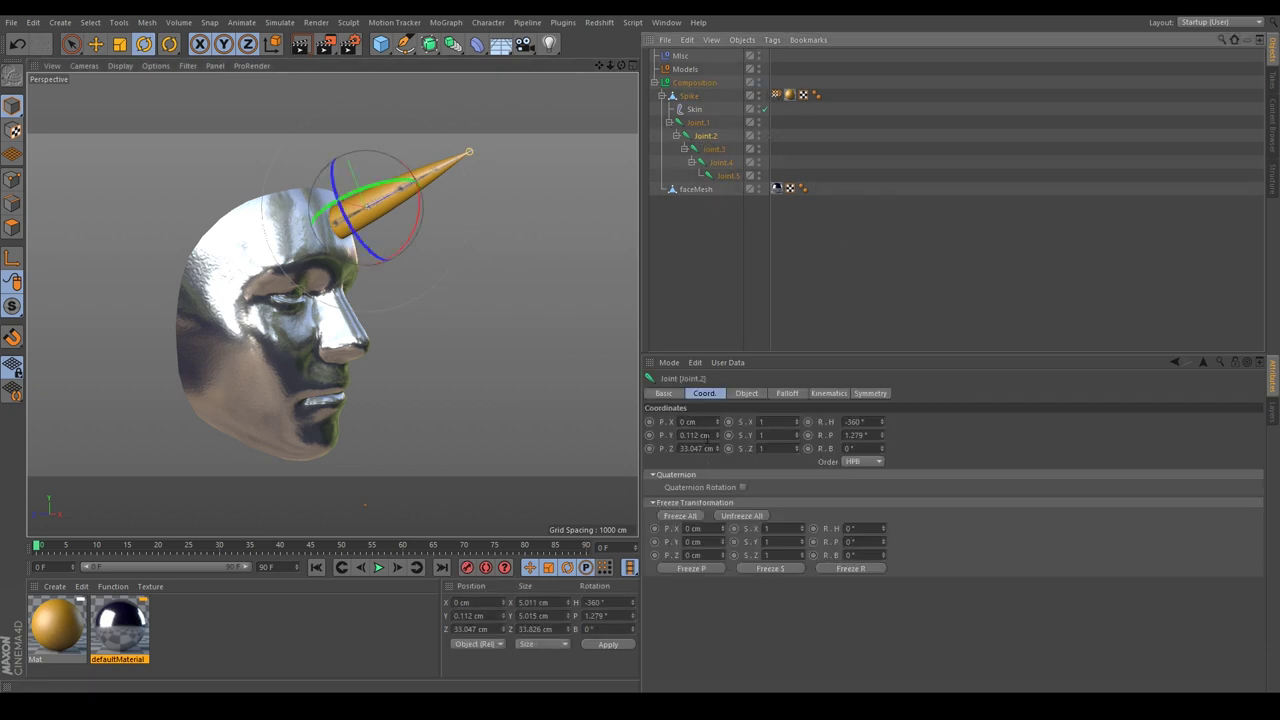
pyautogui.click(721, 162)
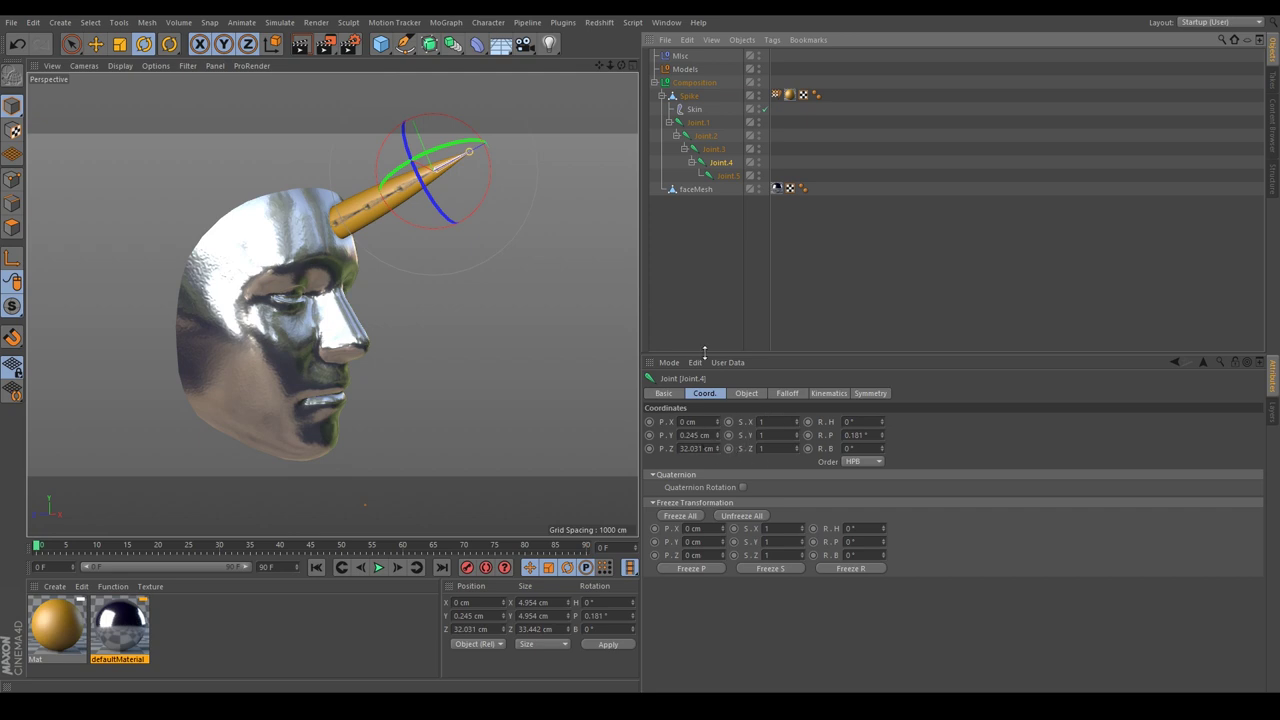
pyautogui.click(727, 176)
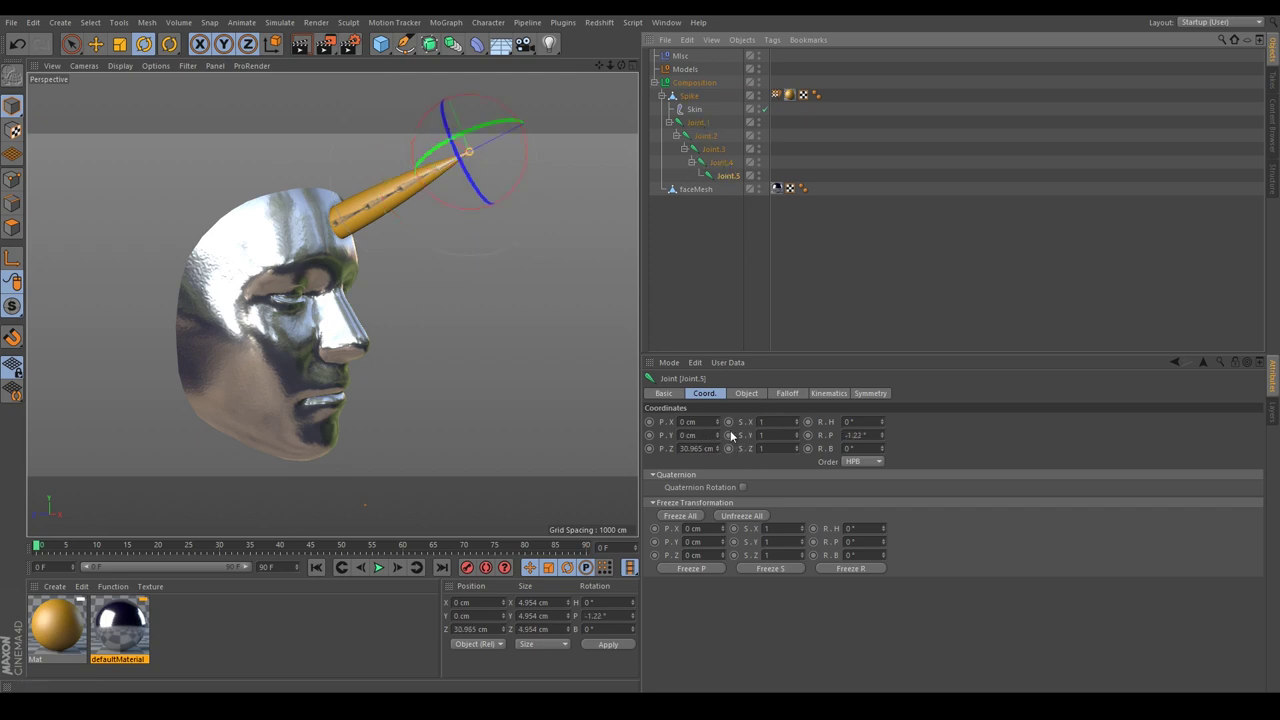
pyautogui.keyDown('shift'); pyautogui.click(698, 123); pyautogui.keyUp('shift')
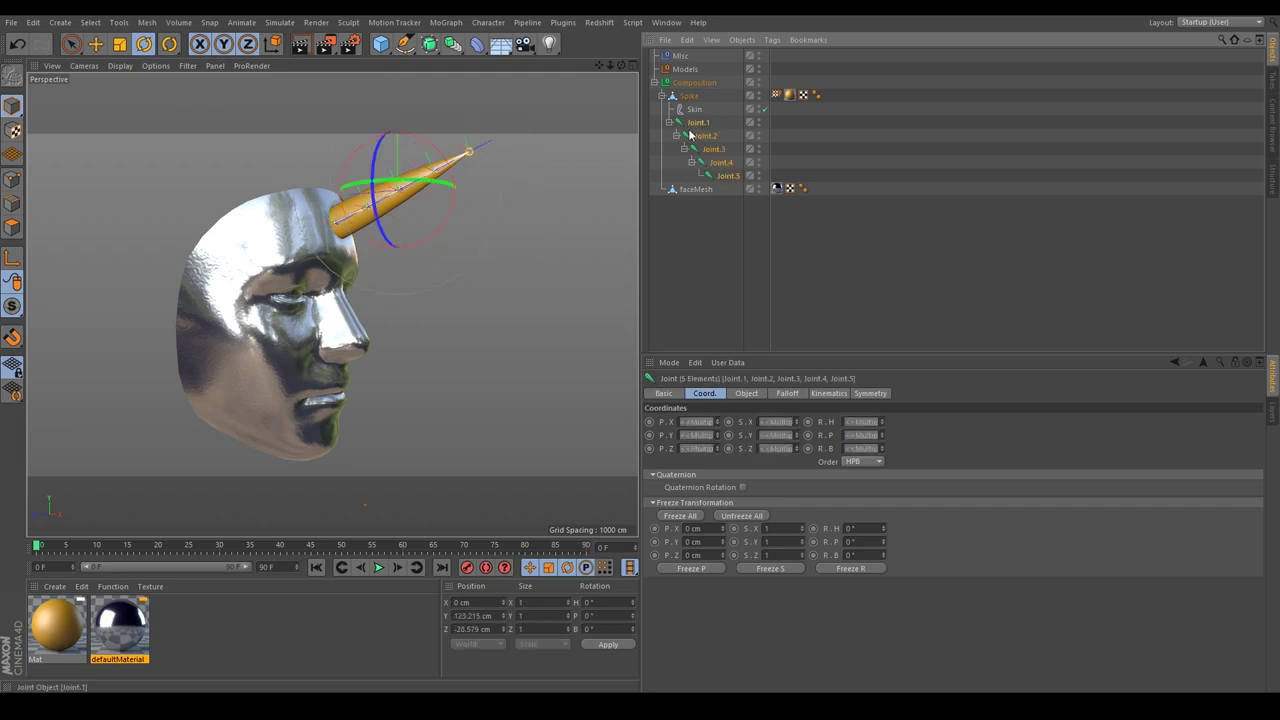
pyautogui.click(682, 516)
pyautogui.click(705, 135)
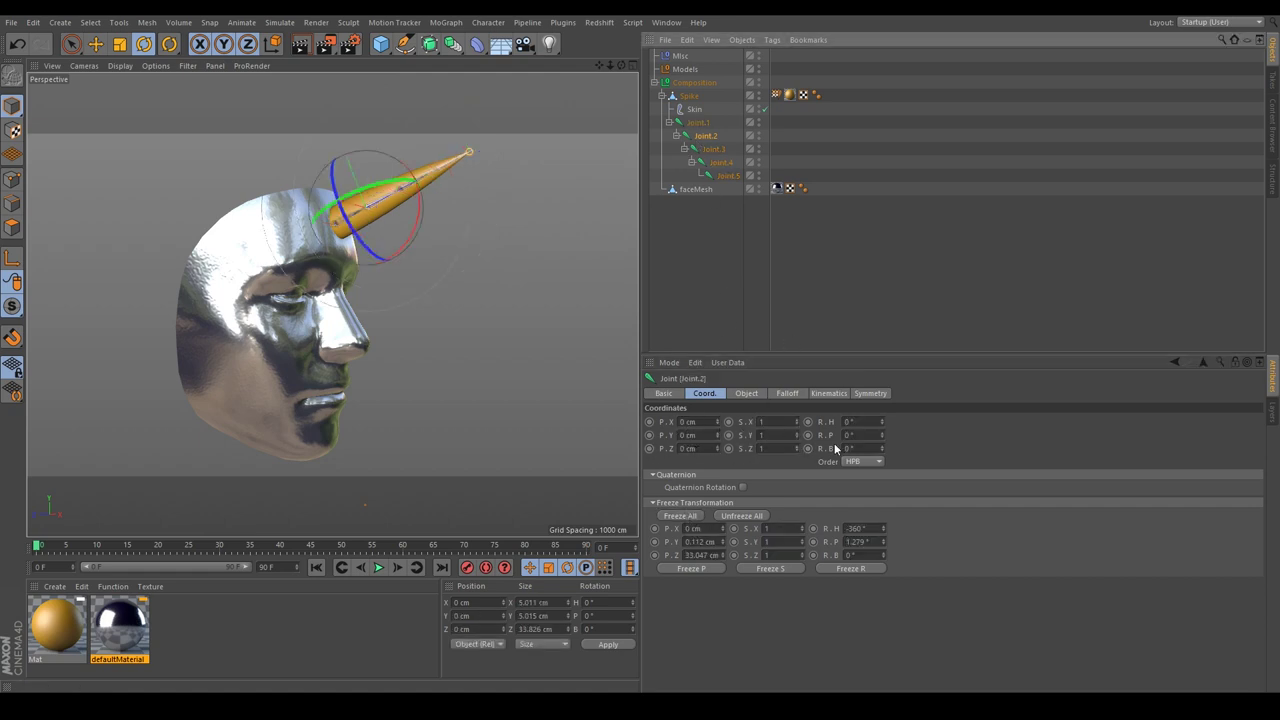
# Step: Freeze all transformations of the Spike object
pyautogui.click(686, 95)
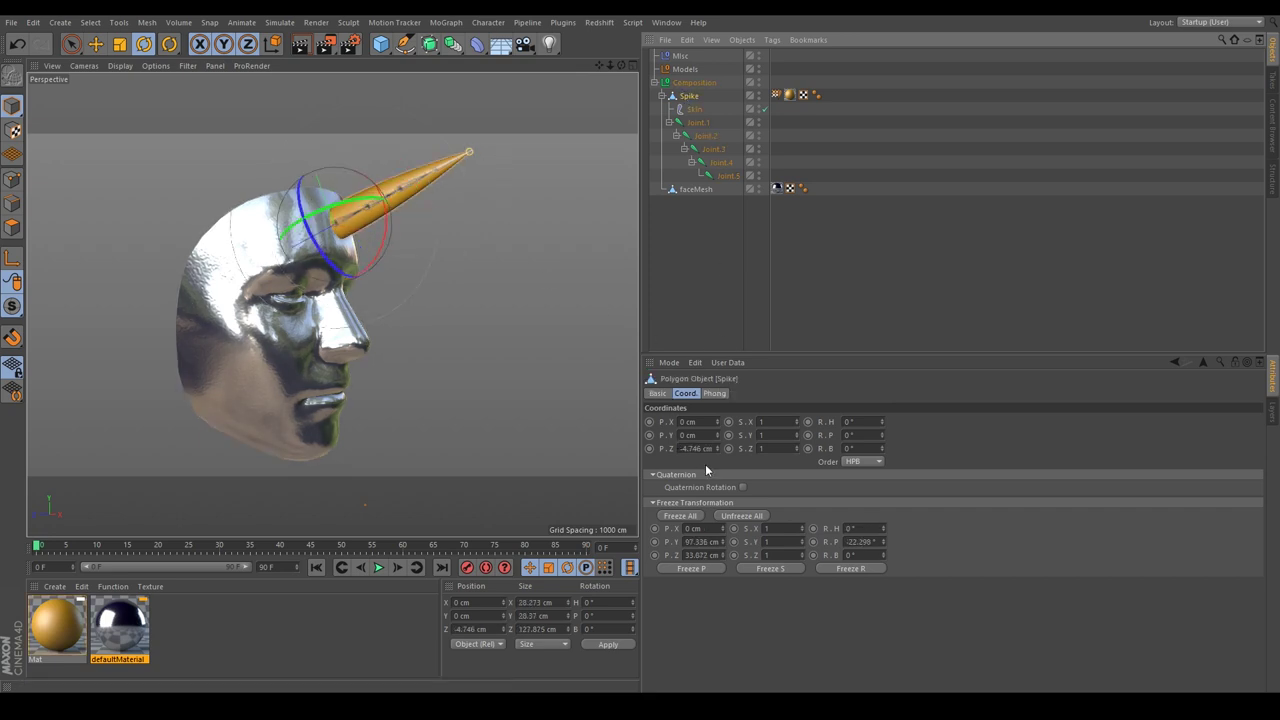
pyautogui.click(670, 517)
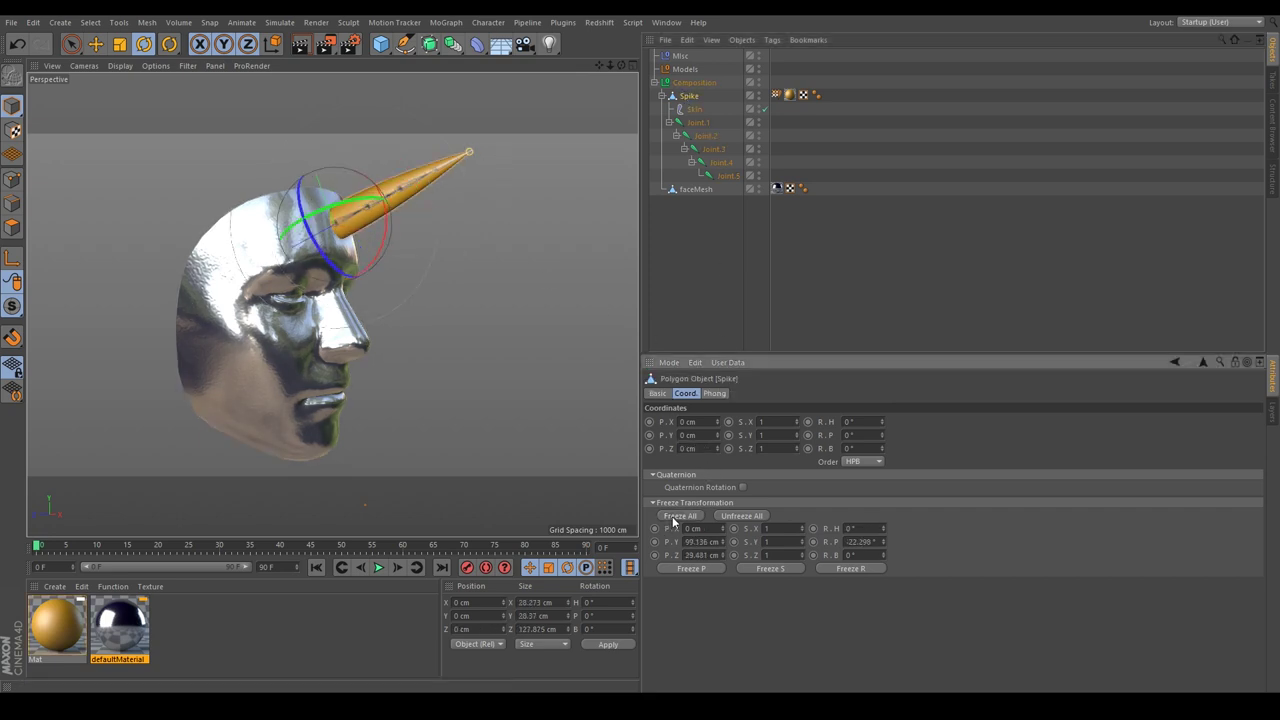
pyautogui.middleClick(686, 95)
pyautogui.click(662, 96)
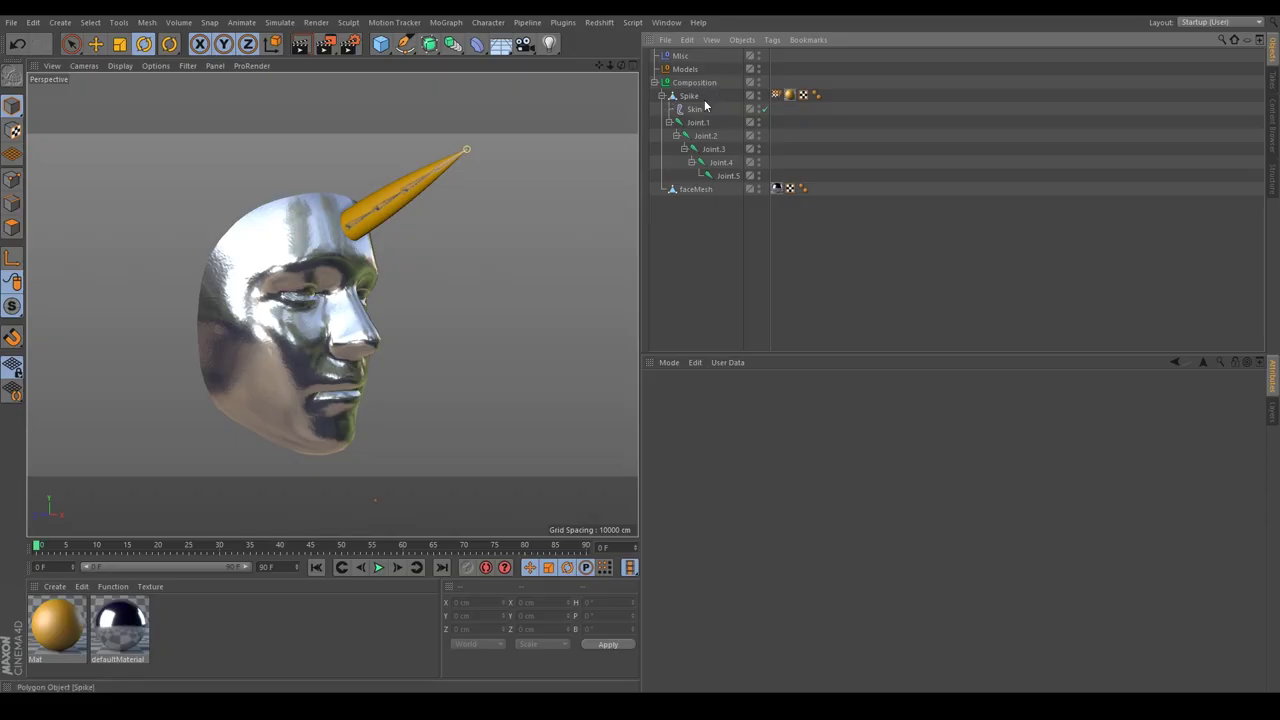
# Step: Start a glTF export and delete the old Spike.bak and Spike files from the Rigging folder
pyautogui.click(10, 22)
pyautogui.moveTo(45, 268)
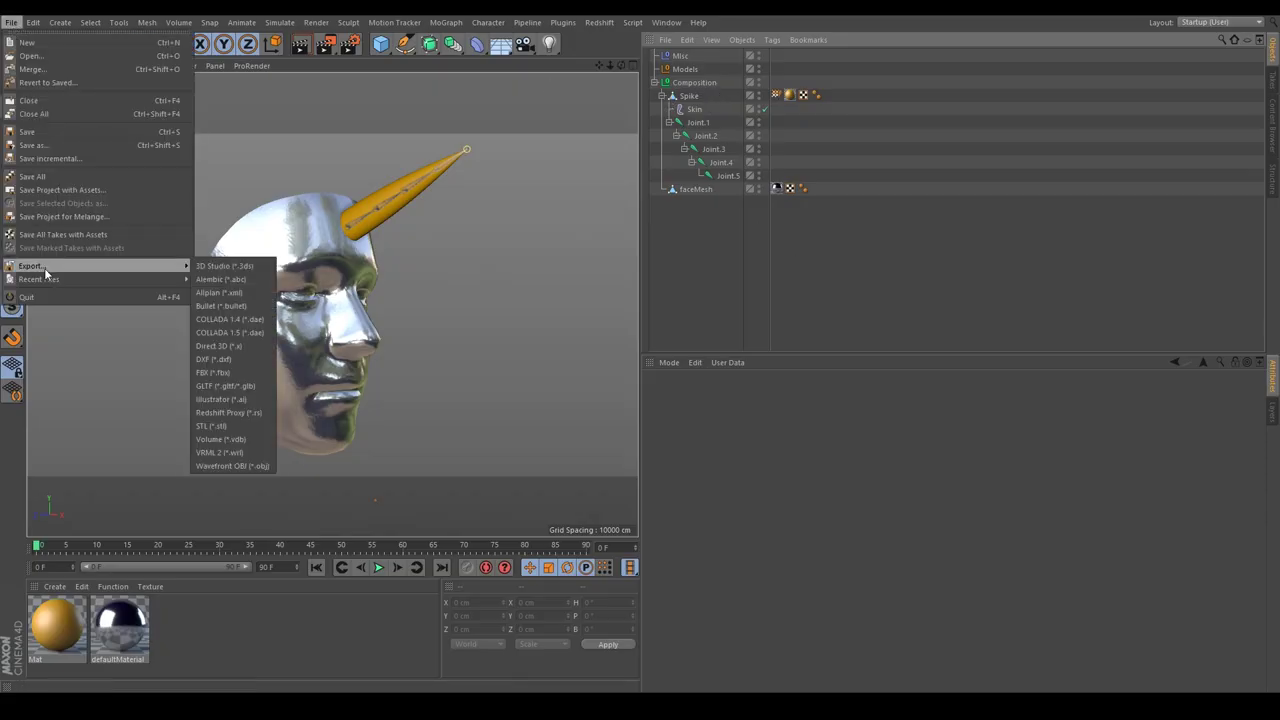
pyautogui.click(212, 387)
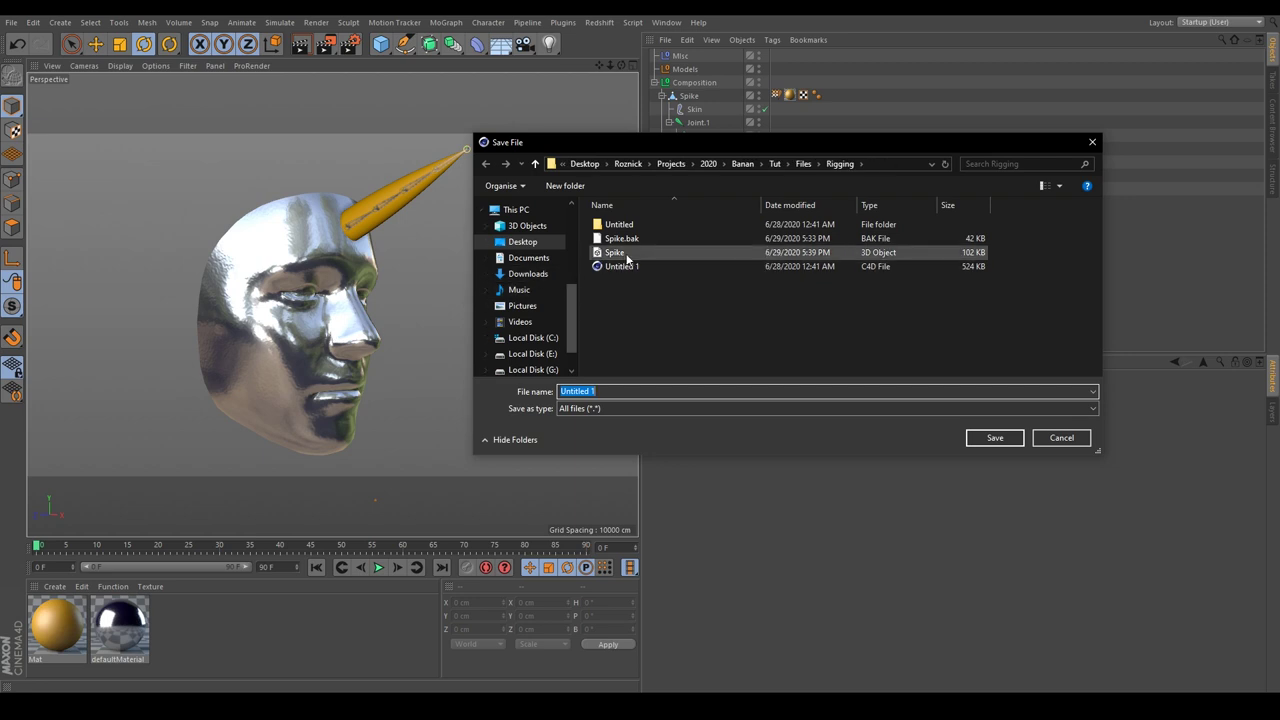
pyautogui.click(639, 242)
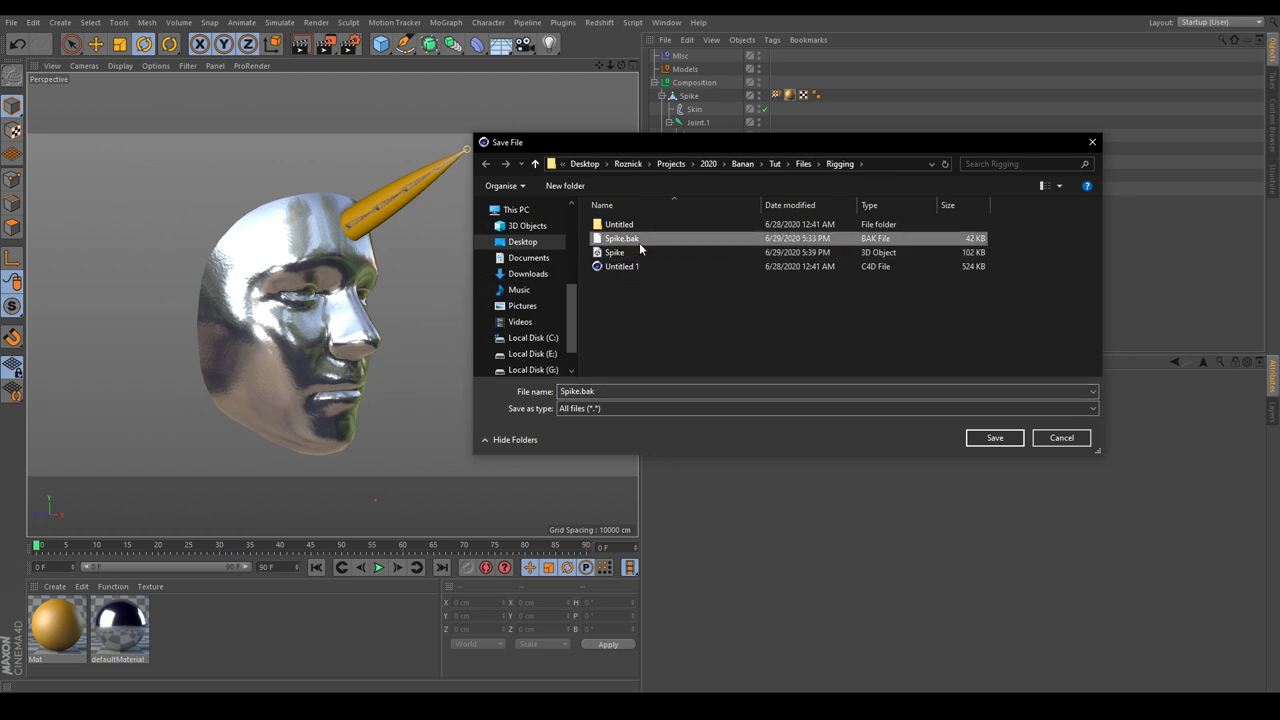
pyautogui.press('Delete')
pyautogui.click(639, 242)
pyautogui.press('Delete')
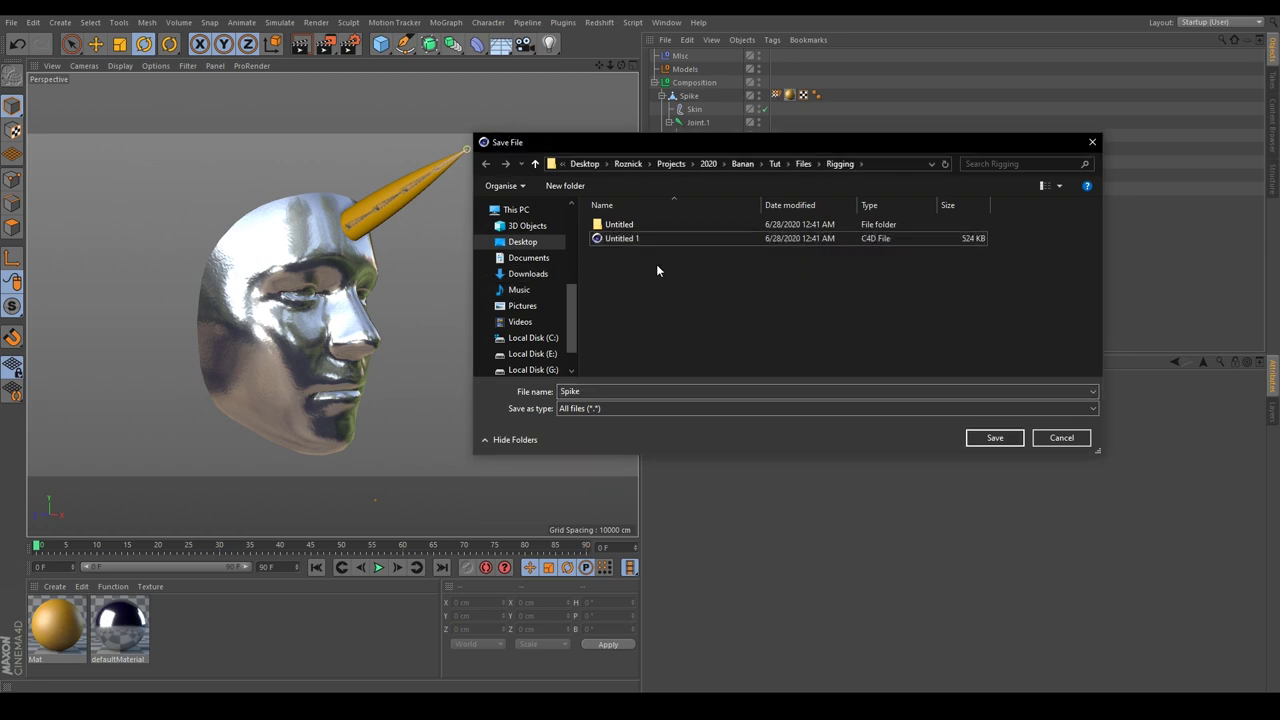
# Step: Export the scene as a binary glTF file named Spike, replacing any existing file and keeping the current export options
pyautogui.click(993, 437)
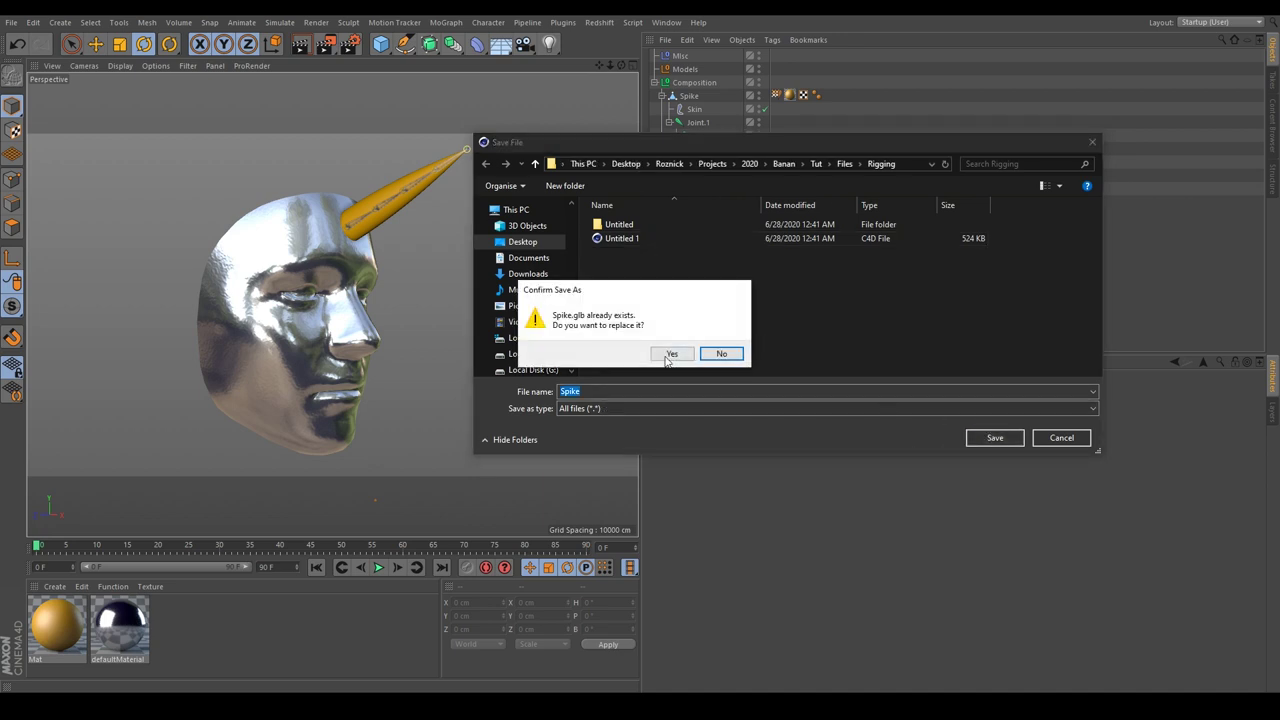
pyautogui.click(668, 355)
pyautogui.moveTo(556, 205); pyautogui.dragTo(617, 105)
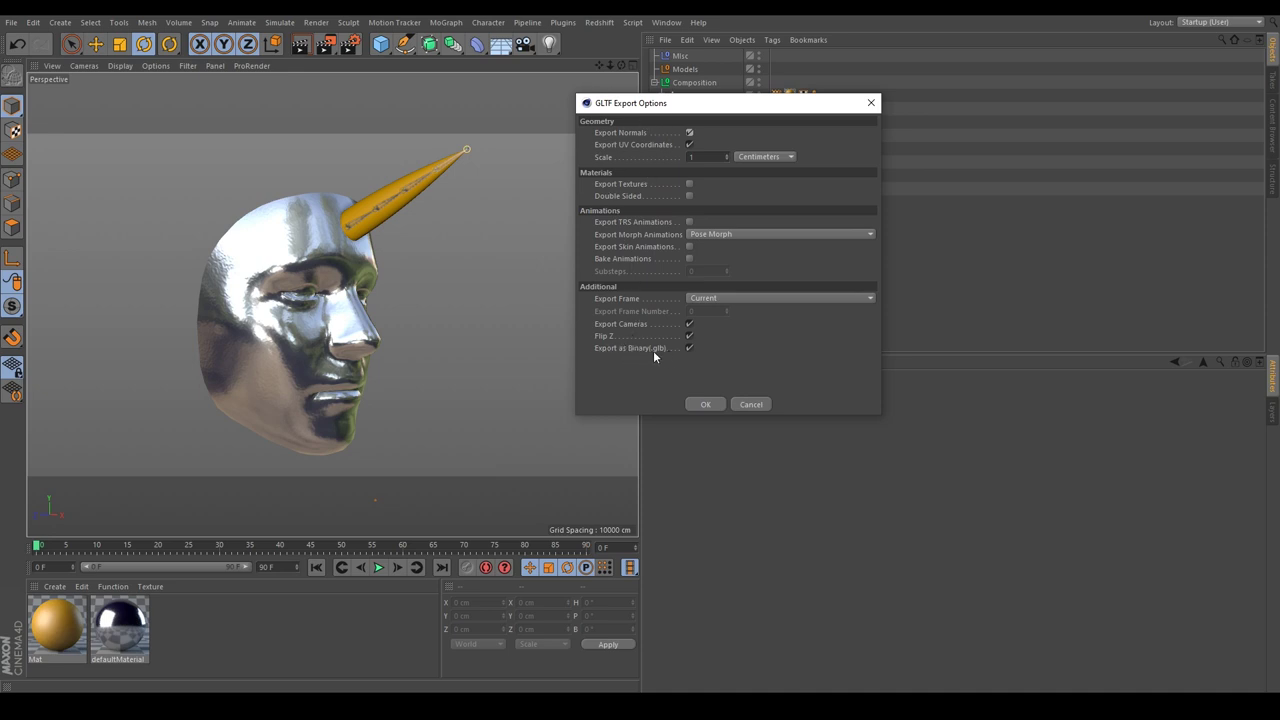
pyautogui.click(706, 404)
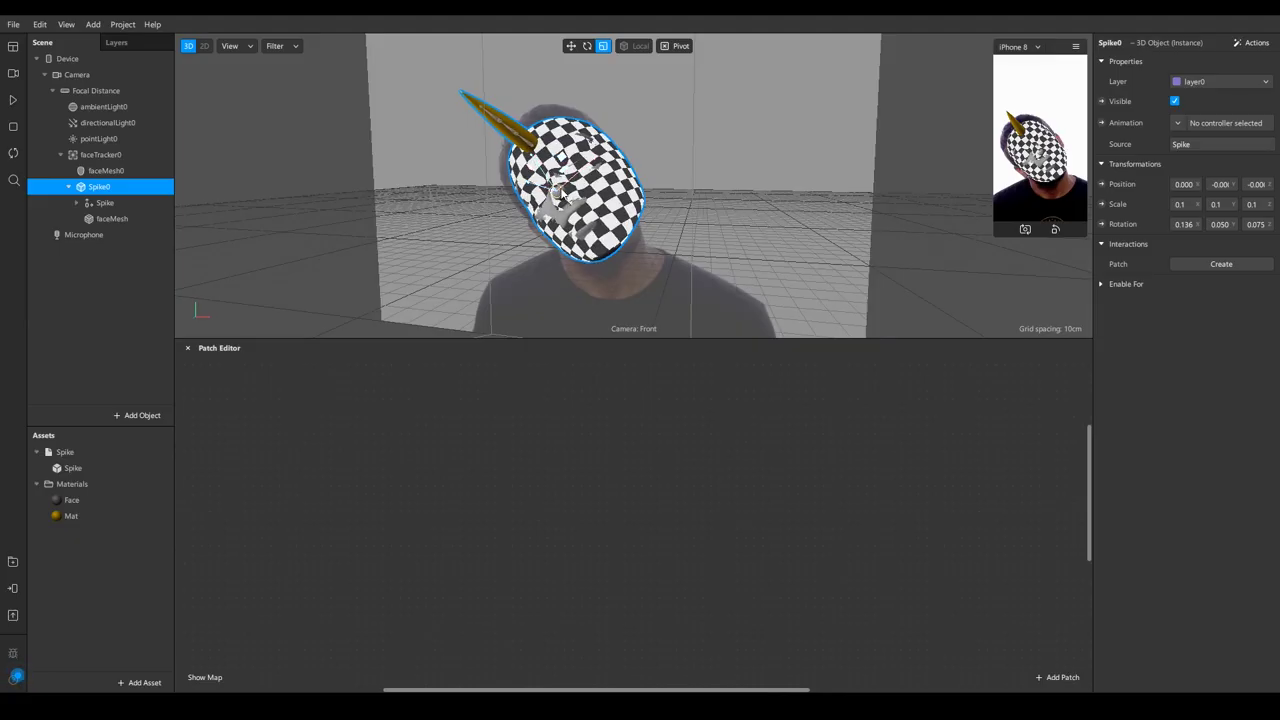
# Step: Switch to Spark AR Studio and examine the imported Spike0 mask on the tracked face from the side
pyautogui.moveTo(569, 186); pyautogui.dragTo(690, 191)
pyautogui.hotkey('ctrl', 'z')
pyautogui.hotkey('ctrl', 'z')
pyautogui.keyDown('alt'); pyautogui.moveTo(506, 154); pyautogui.dragTo(660, 172); pyautogui.keyUp('alt')
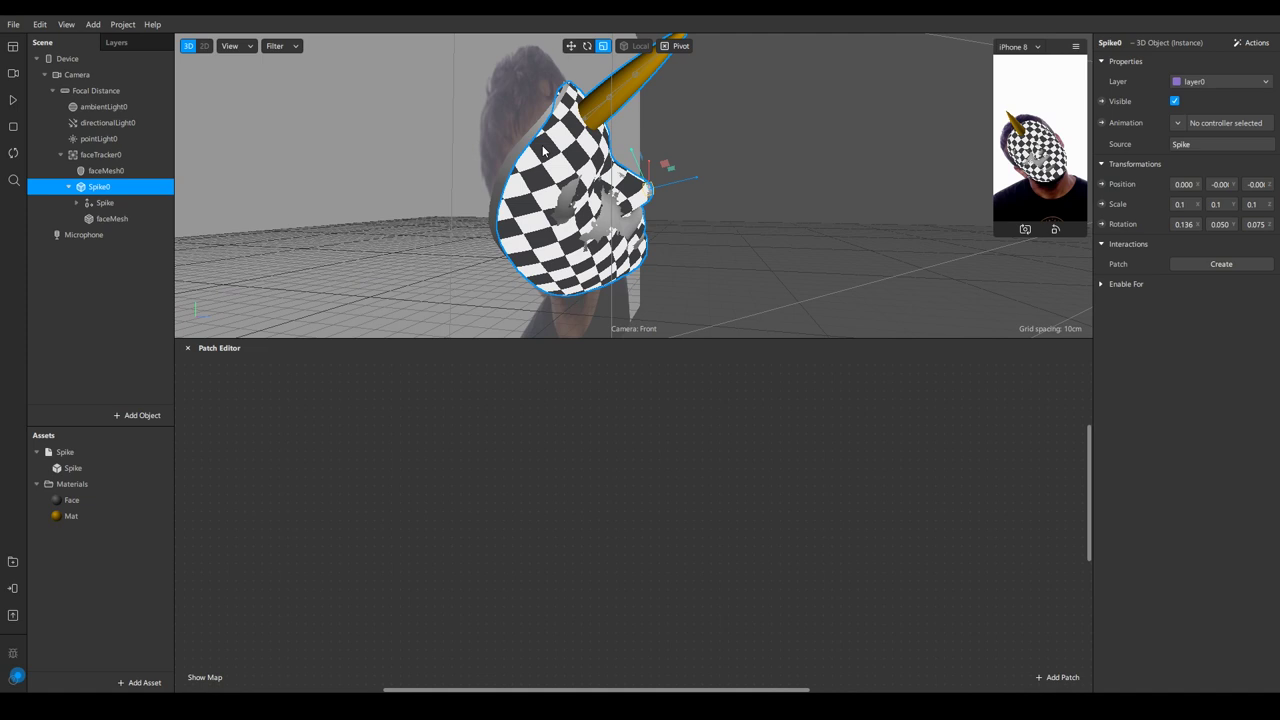
# Step: Delete the imported faceMesh from Spike0 and inspect the remaining horn on the tracked face from several angles
pyautogui.click(89, 219)
pyautogui.press('Delete')
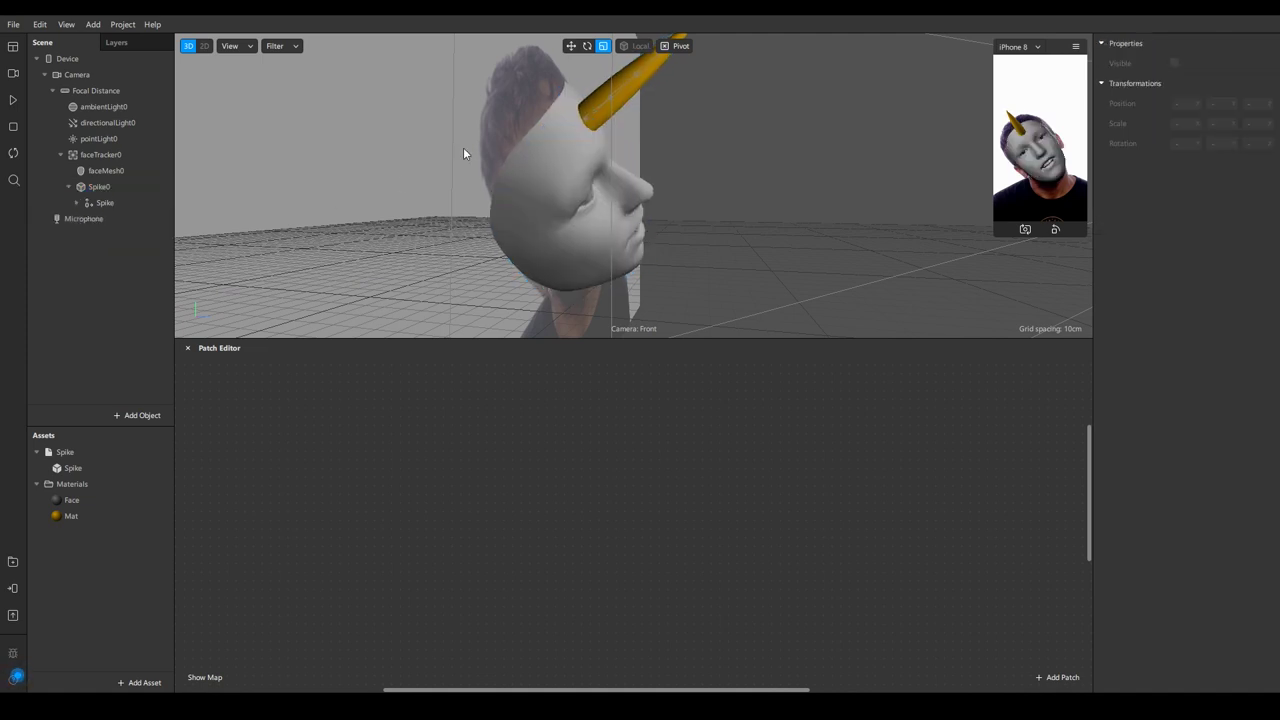
pyautogui.moveTo(470, 152); pyautogui.dragTo(615, 135)
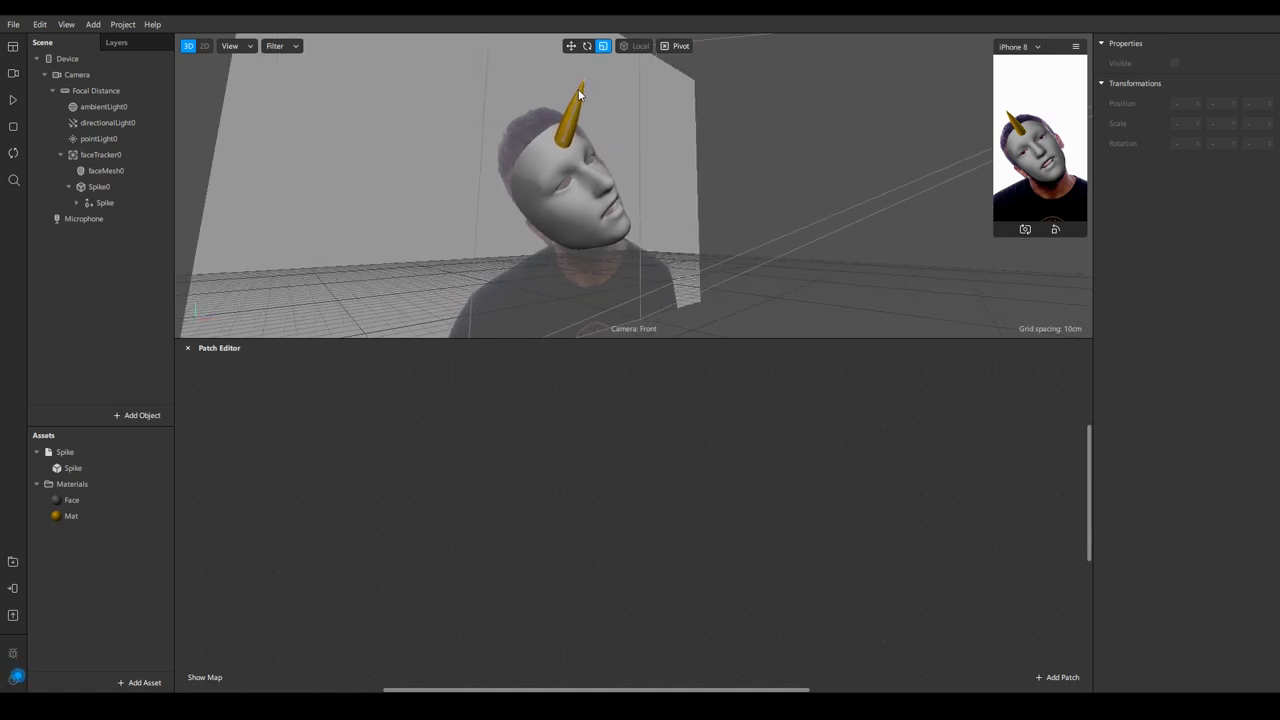
pyautogui.moveTo(583, 77); pyautogui.dragTo(620, 195)
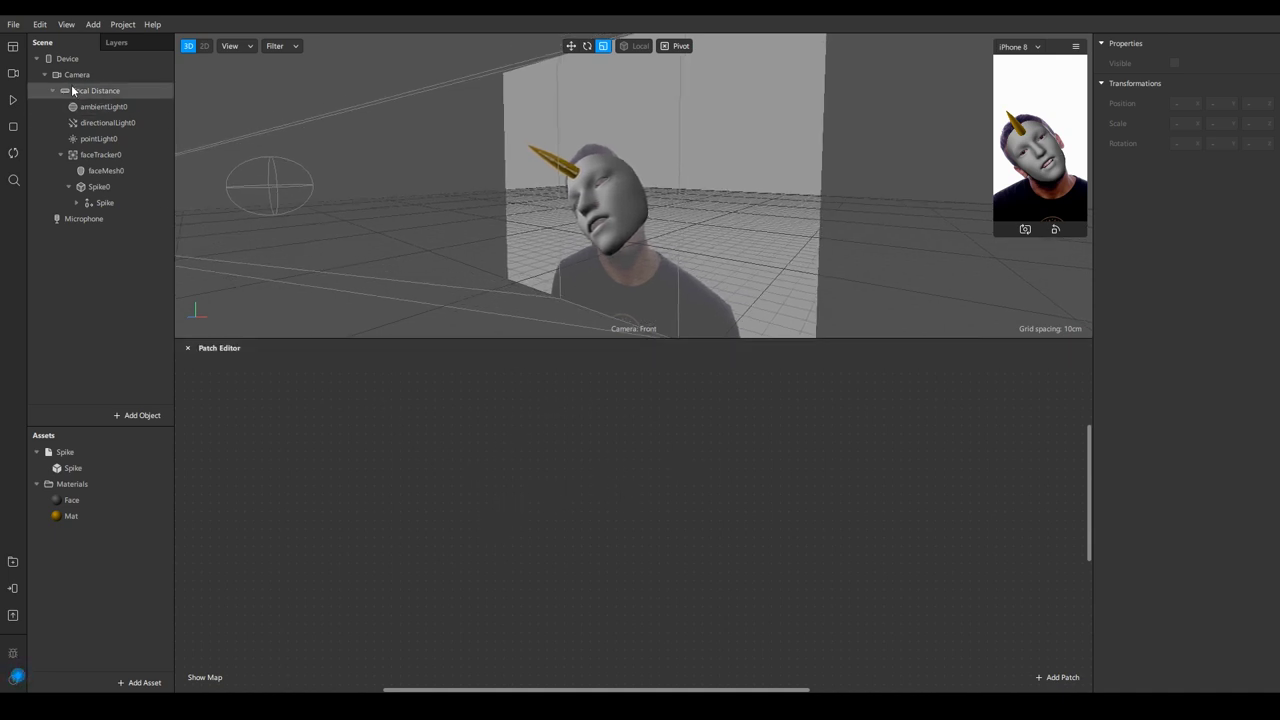
# Step: Switch the viewport to the 2D view and enlarge the tracked face
pyautogui.click(66, 24)
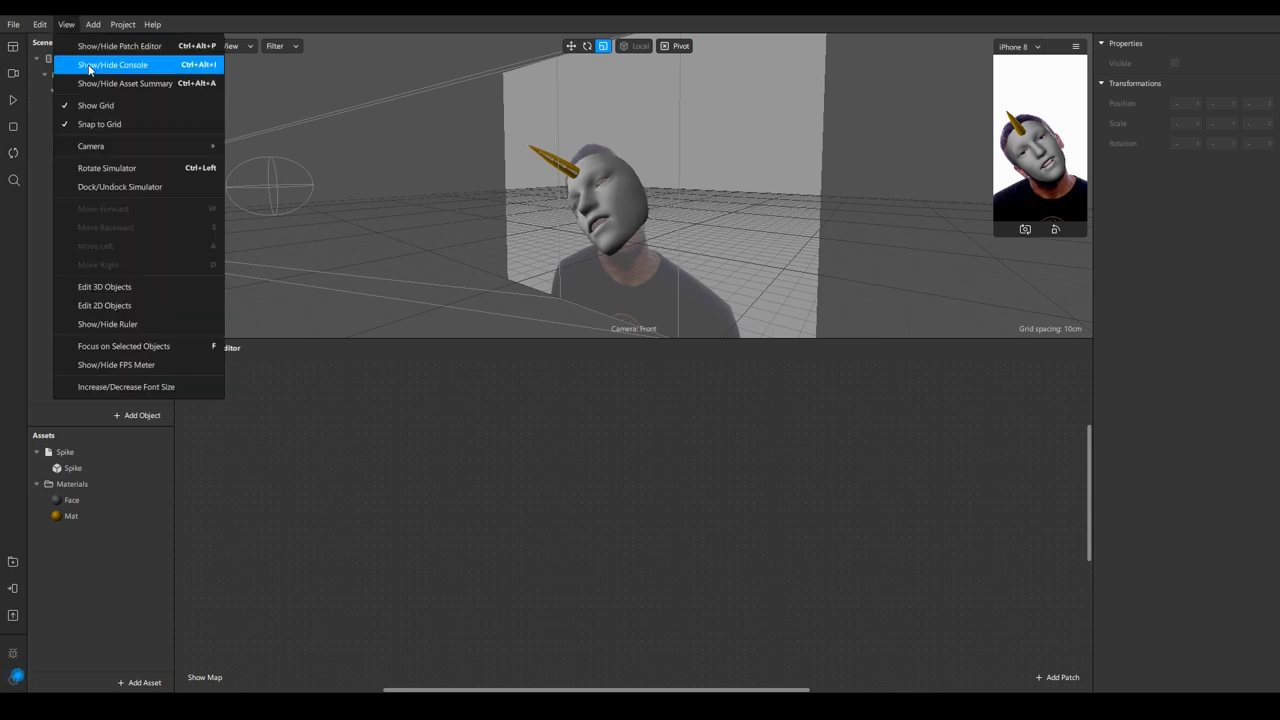
pyautogui.click(366, 110)
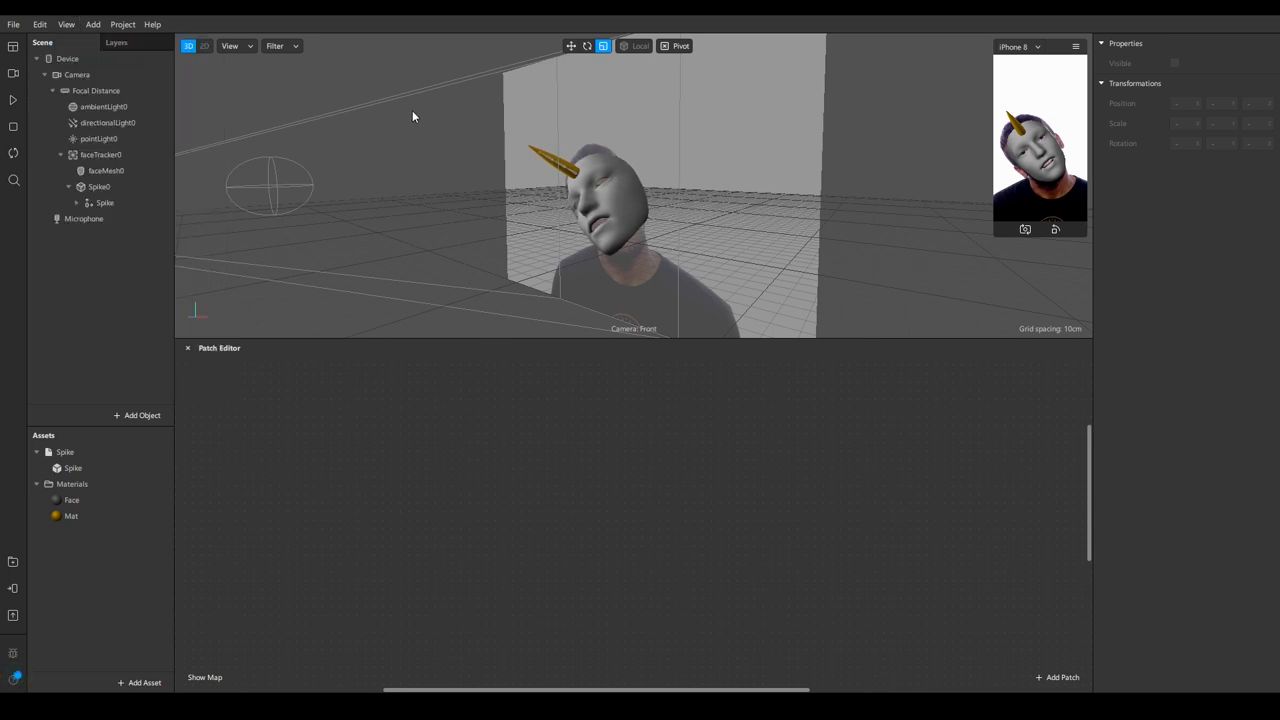
pyautogui.click(209, 50)
pyautogui.scroll(3, 642, 191)
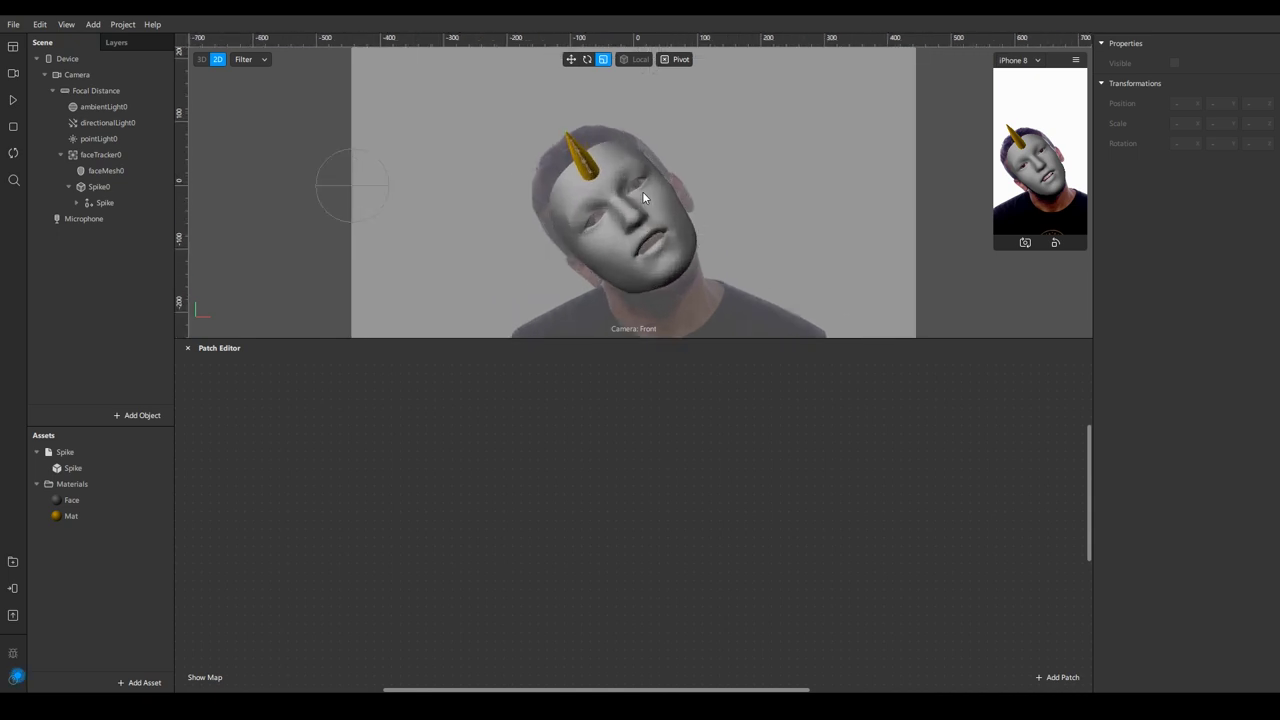
# Step: Expand the Spike skeleton hierarchy down to Joint.5
pyautogui.click(75, 202)
pyautogui.click(84, 218)
pyautogui.click(92, 234)
pyautogui.click(92, 234)
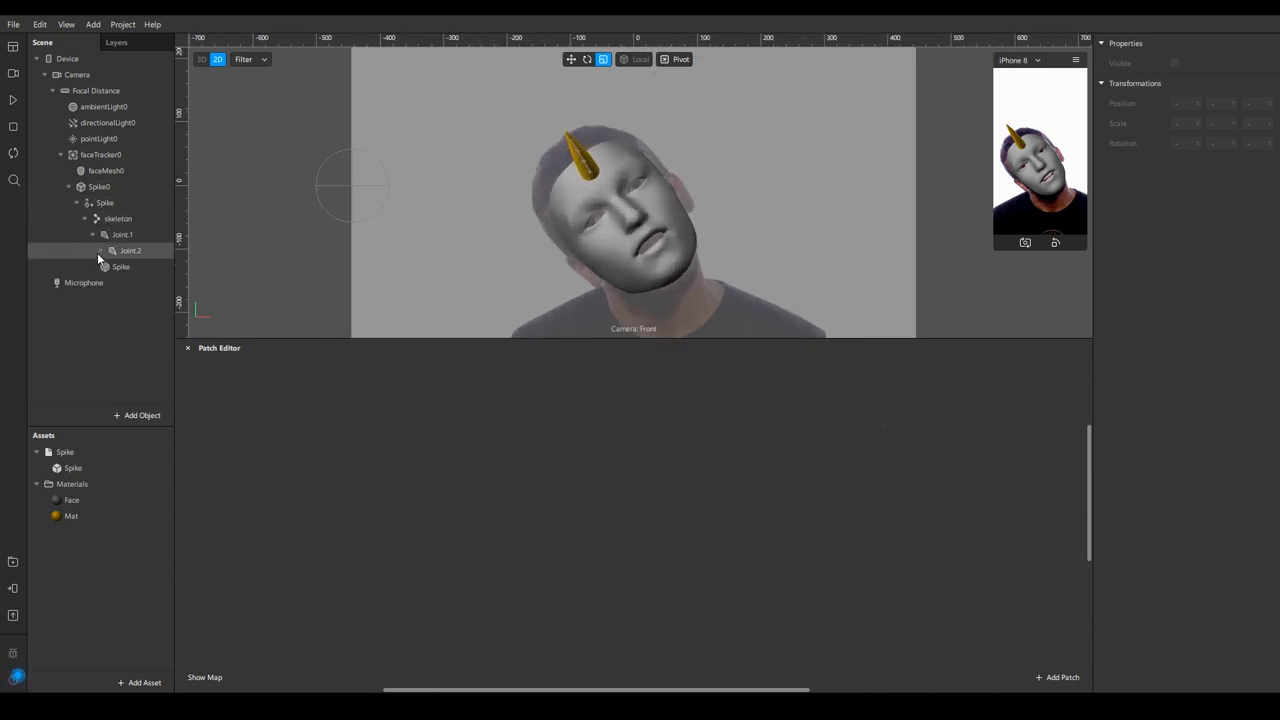
pyautogui.click(100, 250)
pyautogui.click(108, 266)
pyautogui.click(116, 280)
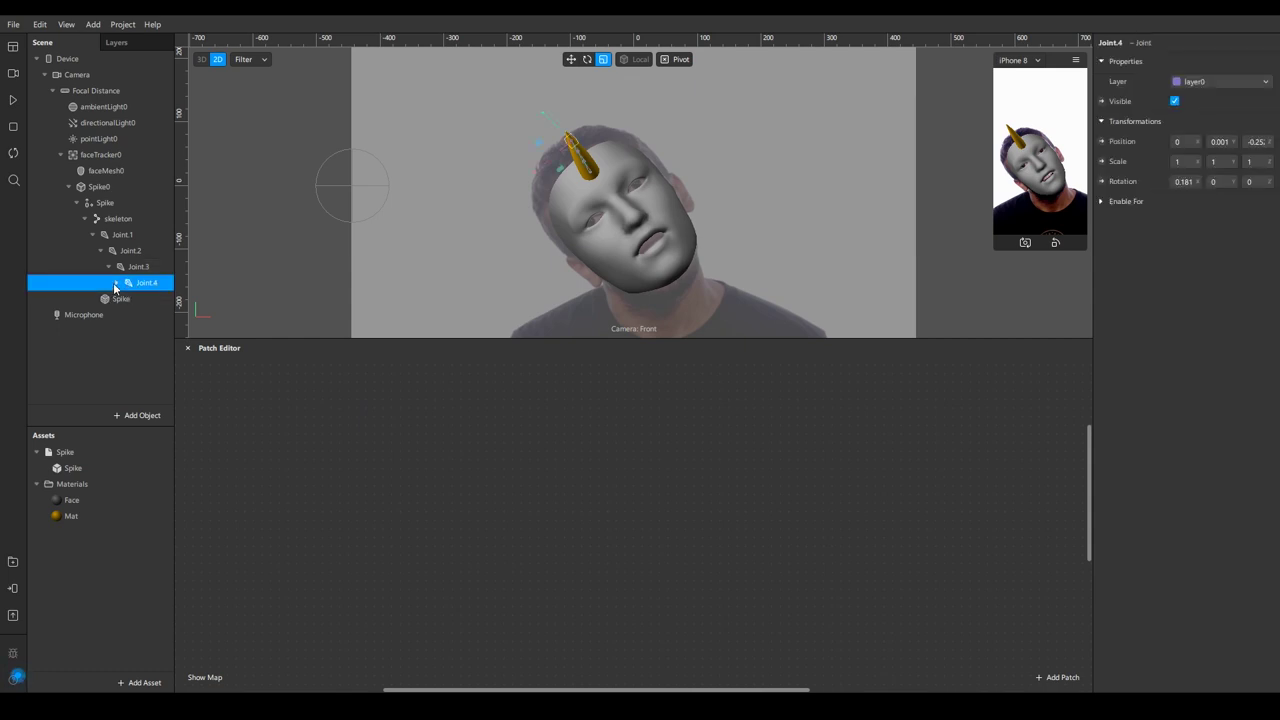
pyautogui.click(116, 283)
# Step: Create 3D Rotation patches for Joint.1 through Joint.4 and stack them in a column in numerical order
pyautogui.keyDown('shift'); pyautogui.click(114, 240); pyautogui.keyUp('shift')
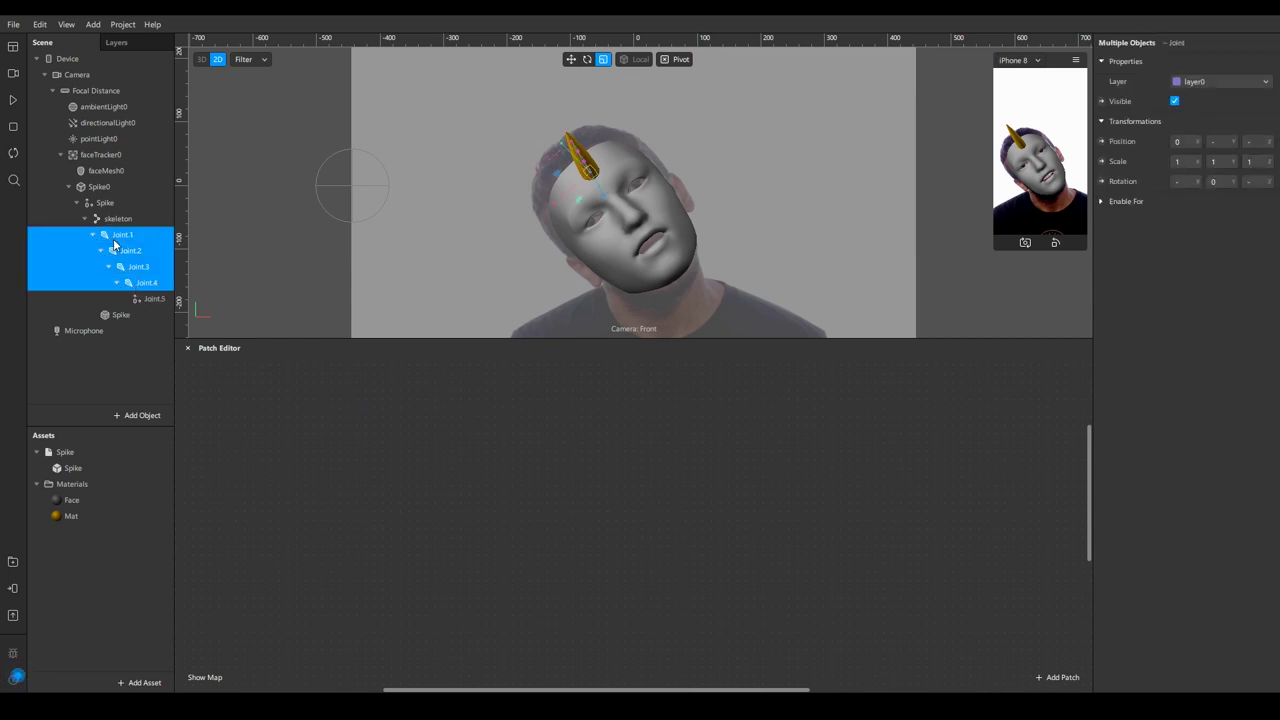
pyautogui.click(1102, 182)
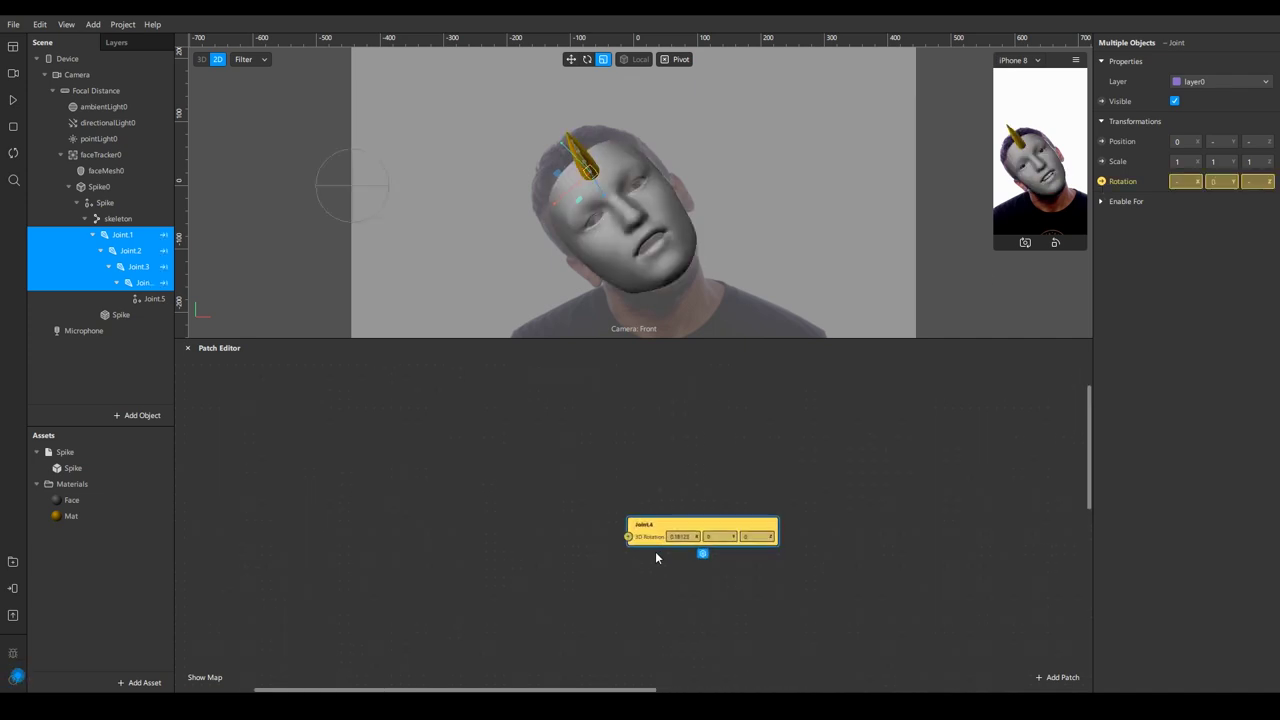
pyautogui.moveTo(654, 528); pyautogui.dragTo(645, 436)
pyautogui.moveTo(643, 526); pyautogui.dragTo(647, 398)
pyautogui.moveTo(641, 522); pyautogui.dragTo(642, 358)
pyautogui.scroll(2, 560, 432)
# Step: Create a producer patch for faceTracker0
pyautogui.click(128, 160)
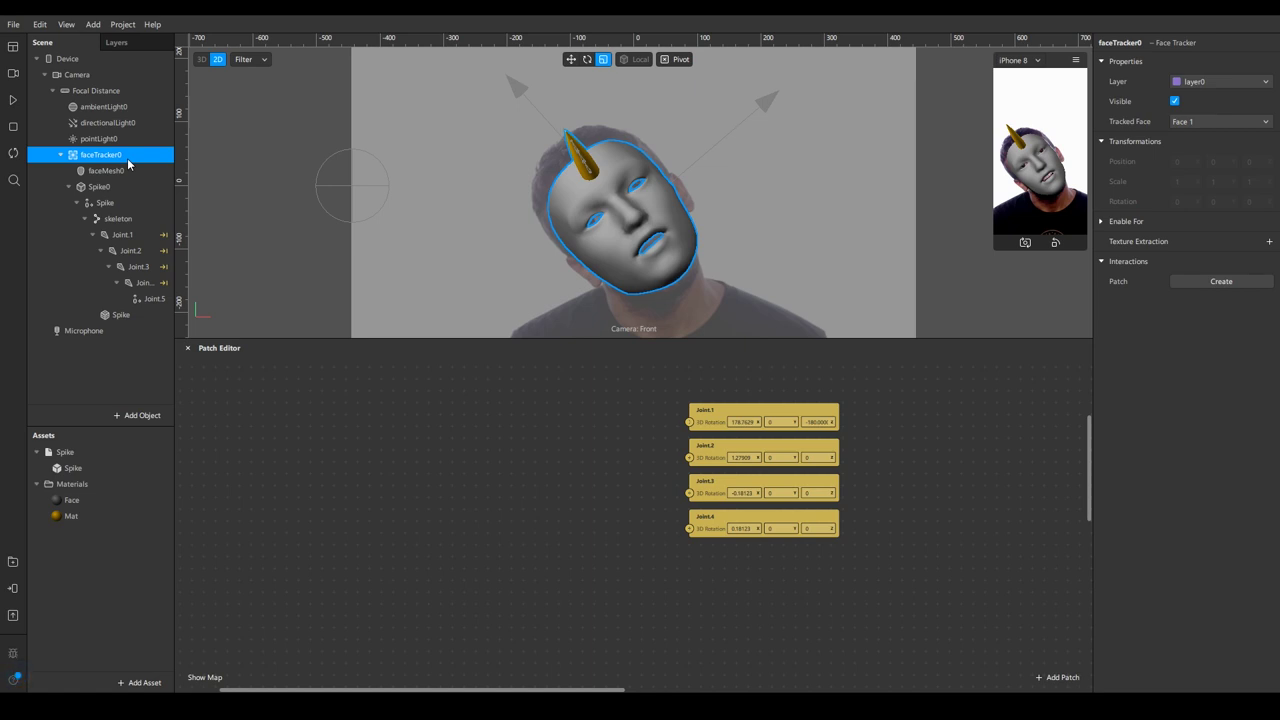
pyautogui.click(140, 415)
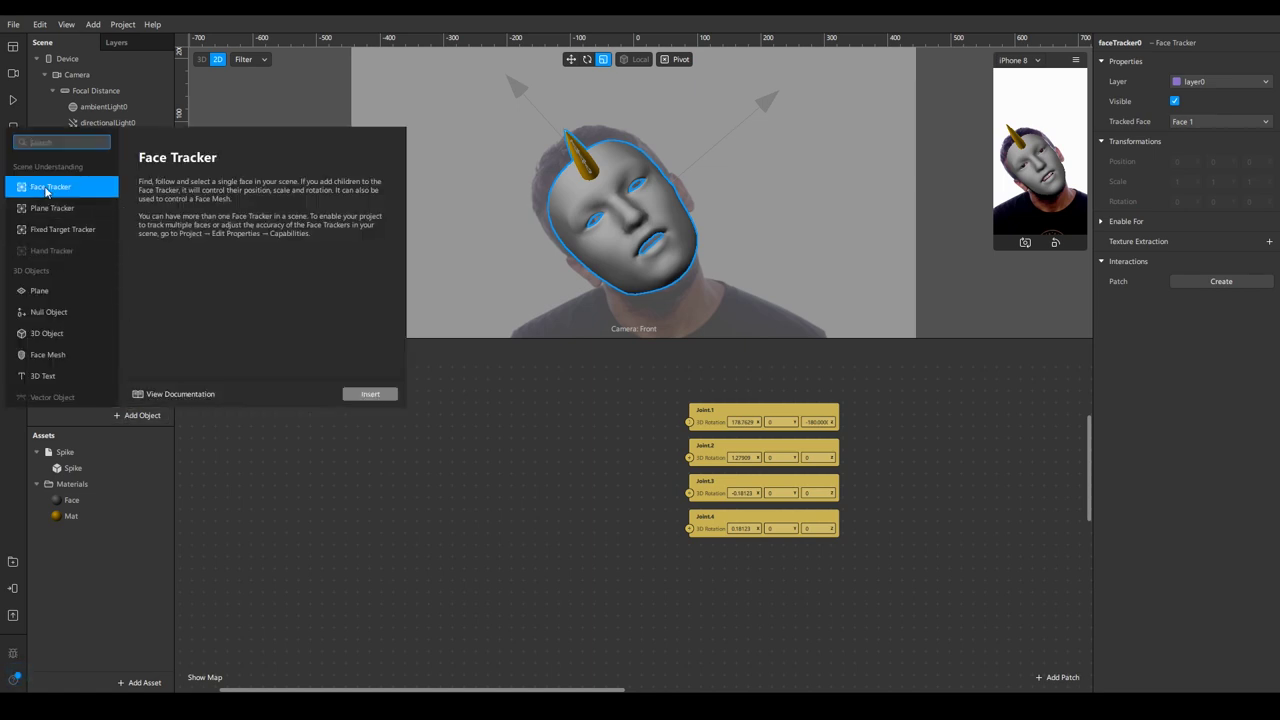
pyautogui.click(158, 97)
pyautogui.click(130, 160)
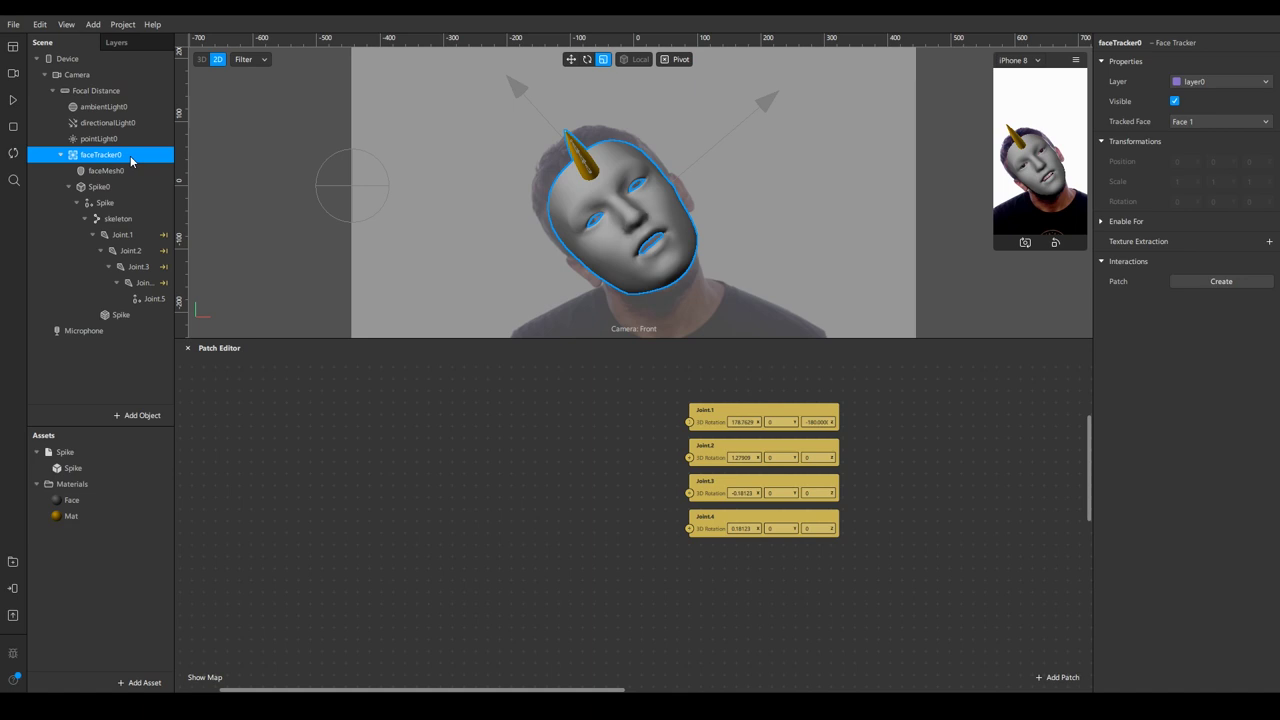
pyautogui.click(1194, 281)
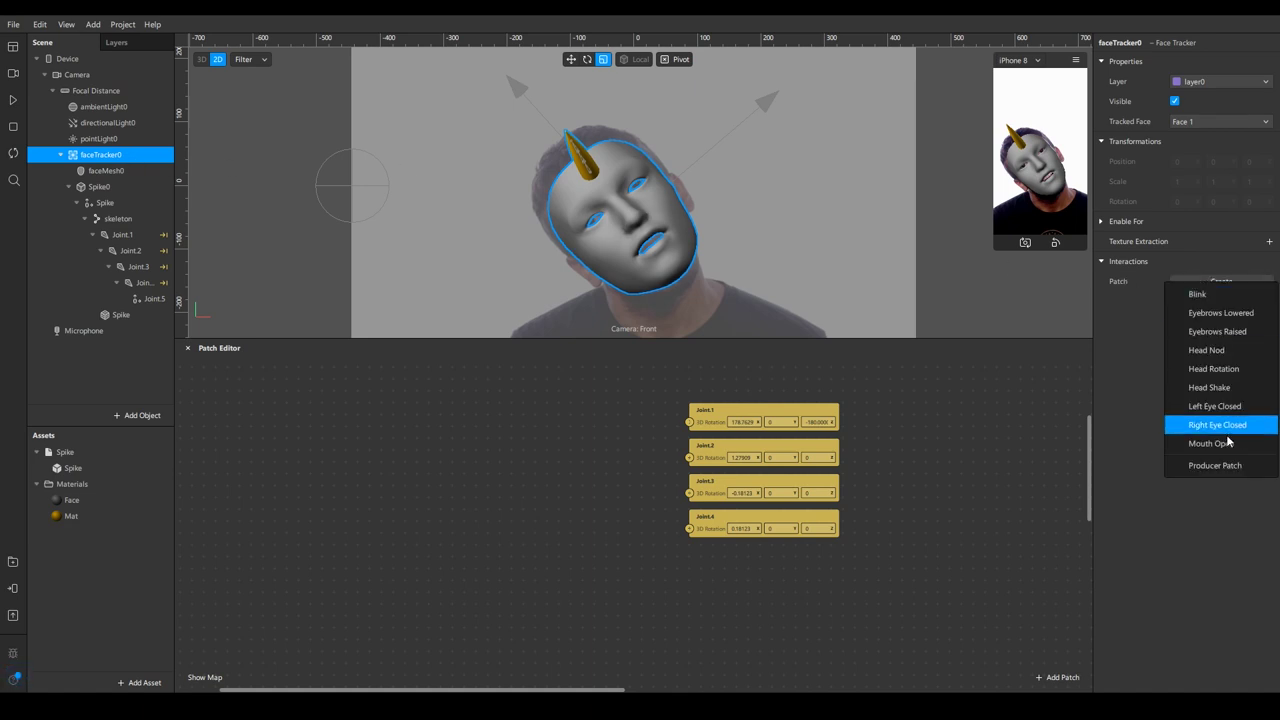
pyautogui.click(1212, 468)
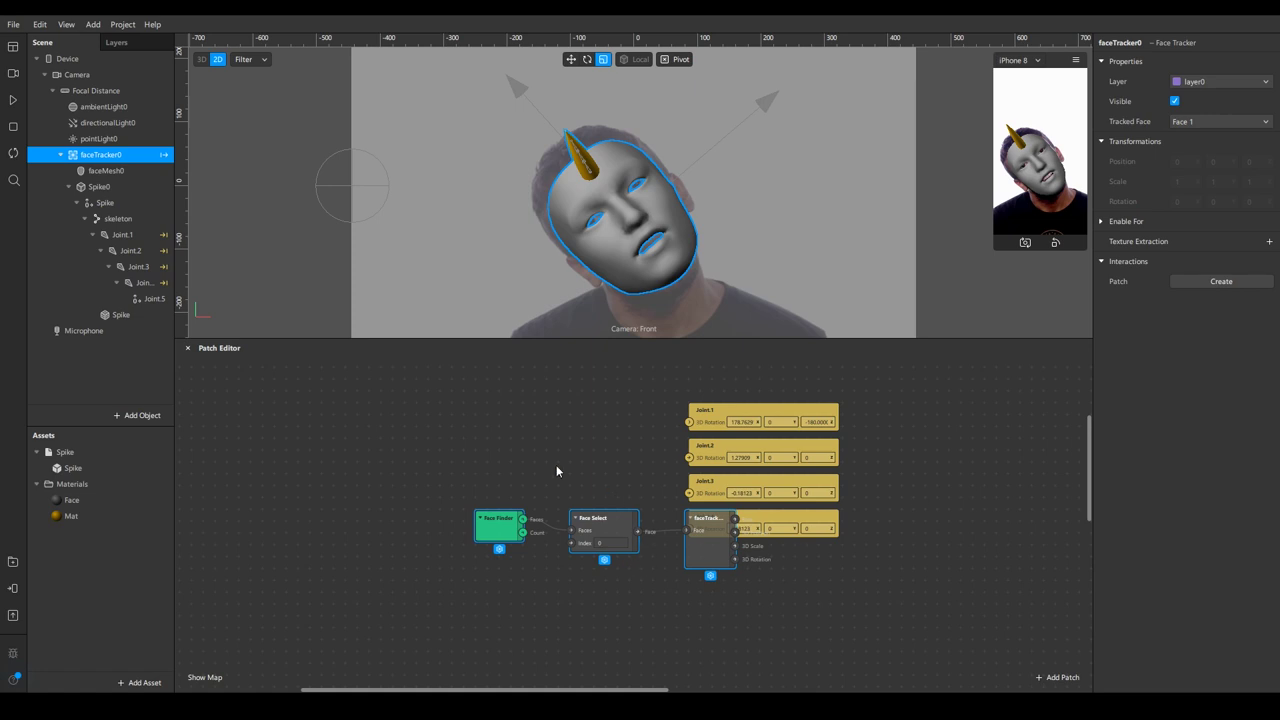
# Step: Spread the graph out, with Face Finder, Face Select and faceTracker0 patches in a row well before the joint patches
pyautogui.moveTo(456, 484); pyautogui.dragTo(256, 403)
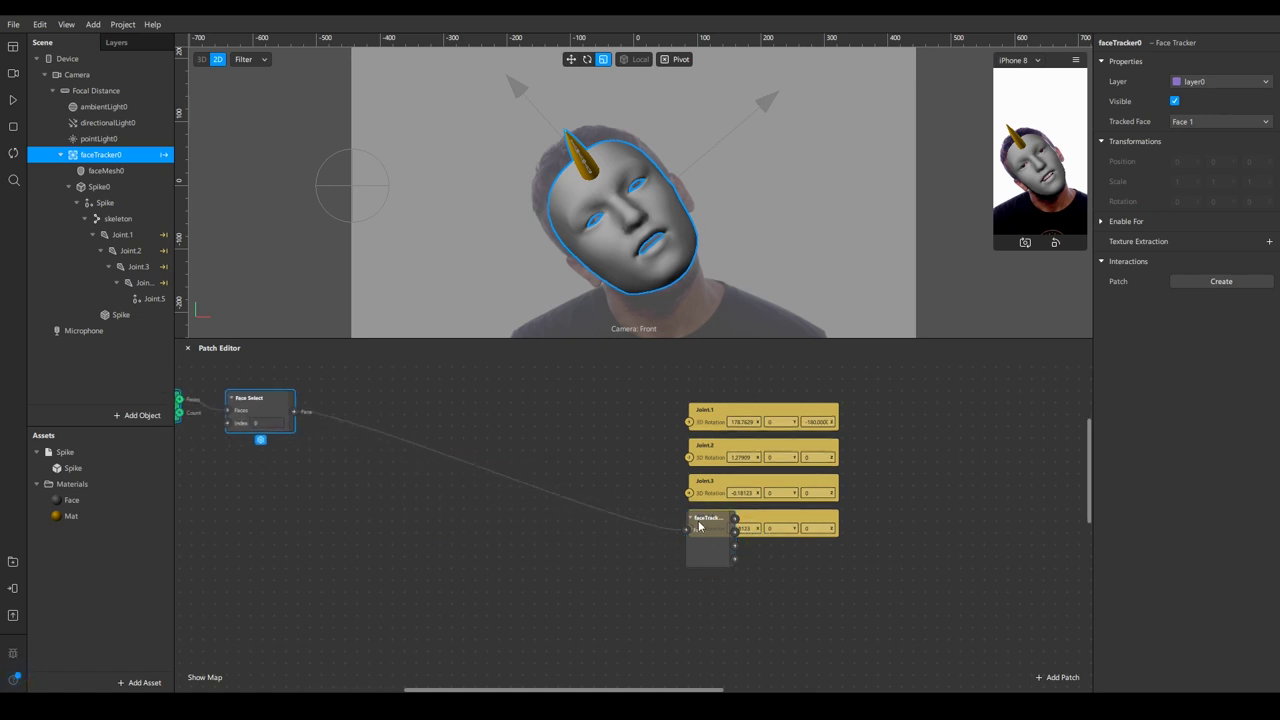
pyautogui.moveTo(698, 524); pyautogui.dragTo(319, 404)
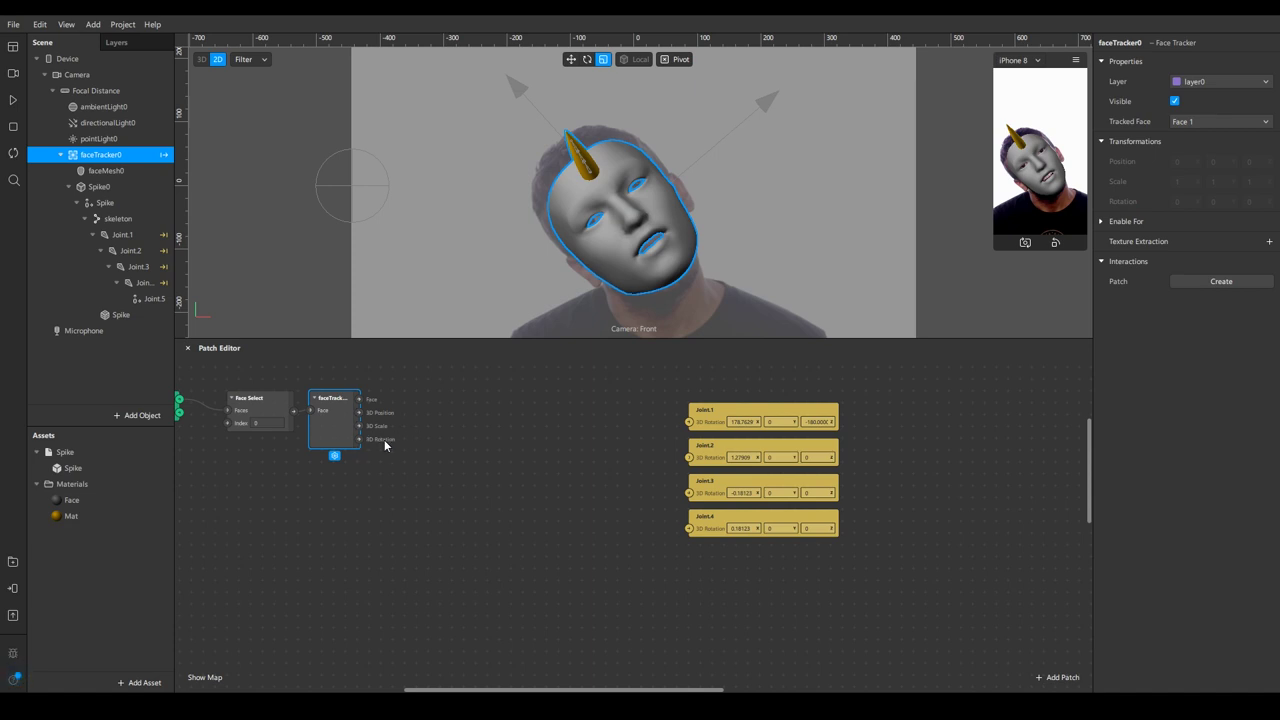
pyautogui.scroll(-3, 523, 457)
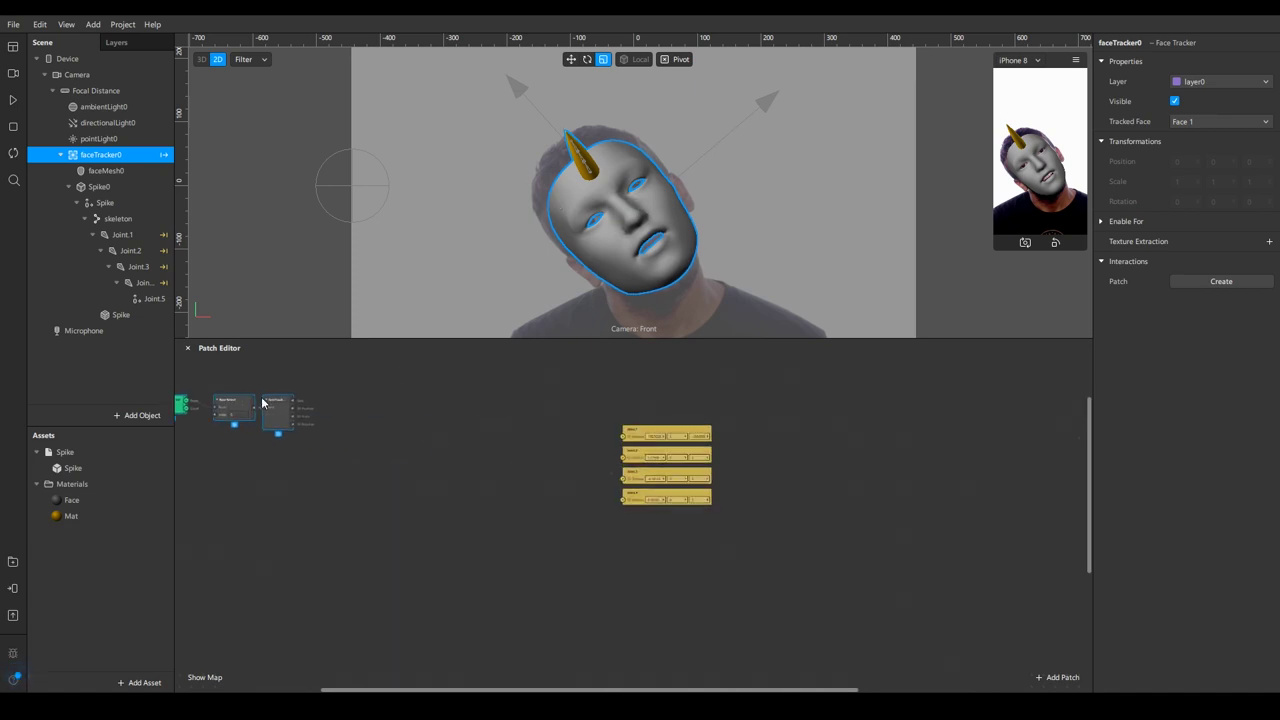
pyautogui.moveTo(400, 371); pyautogui.dragTo(926, 476)
# Step: Add an Unpack patch and place it right after the faceTracker0 patch
pyautogui.click(473, 449)
pyautogui.doubleClick(473, 446)
pyautogui.write('unp')
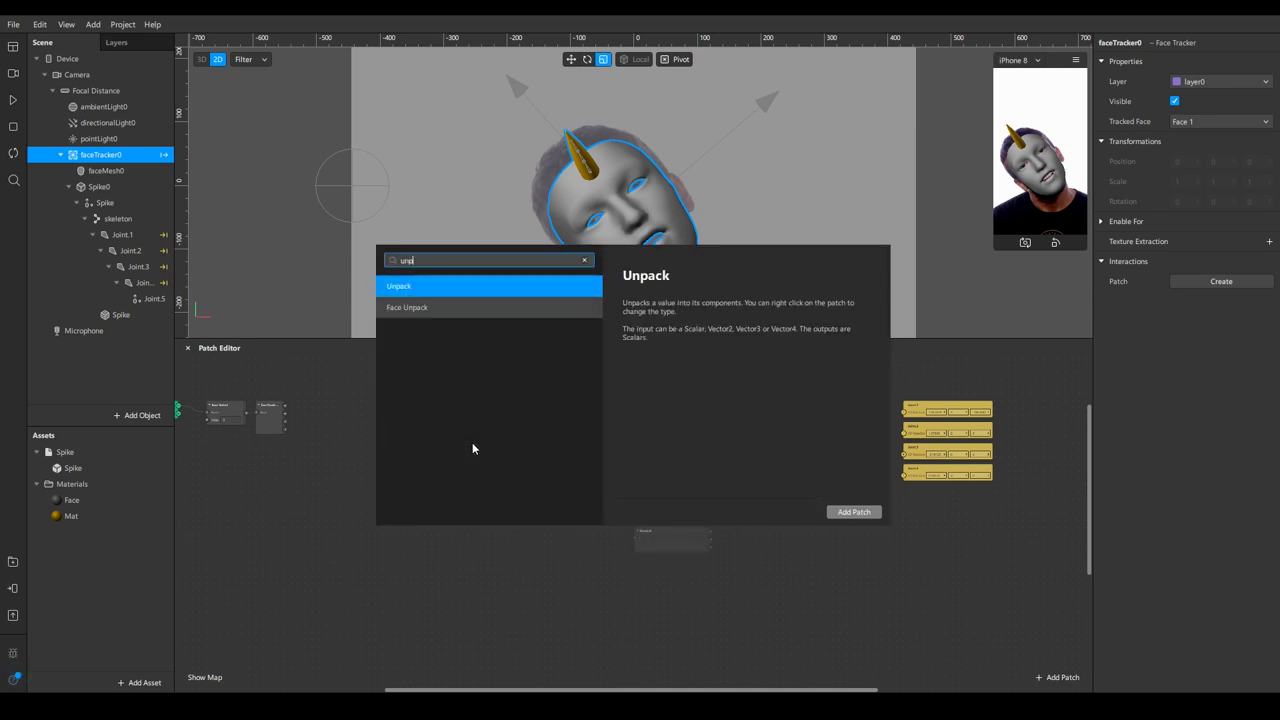
pyautogui.press('Return')
pyautogui.moveTo(652, 530); pyautogui.dragTo(334, 401)
# Step: Connect the faceTracker0 patch's 3D Rotation output to the Unpack patch
pyautogui.click(288, 431)
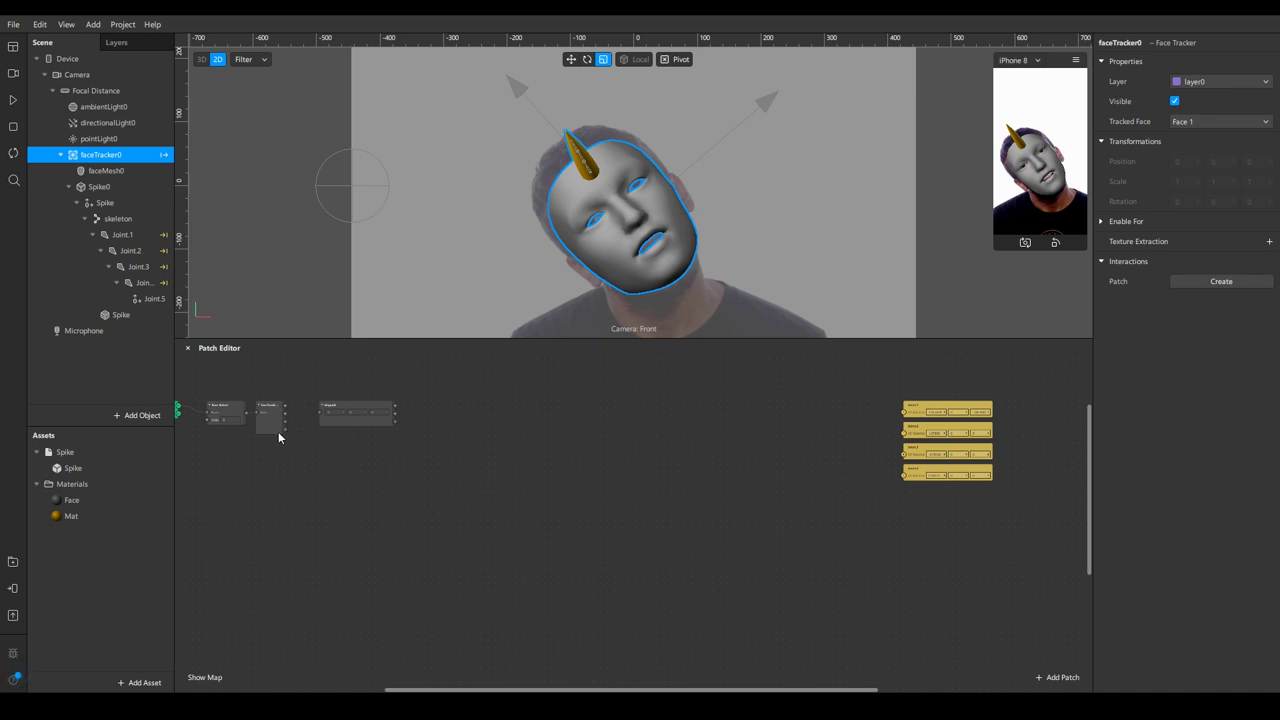
pyautogui.scroll(2, 288, 430)
pyautogui.click(277, 437)
pyautogui.moveTo(283, 430); pyautogui.dragTo(333, 405)
pyautogui.click(371, 394)
# Step: Add a Pack patch and place it just before the joint rotation patches
pyautogui.moveTo(627, 452); pyautogui.dragTo(461, 471, button='middle')
pyautogui.doubleClick(879, 450)
pyautogui.write('pack')
pyautogui.press('Return')
pyautogui.moveTo(668, 538); pyautogui.dragTo(923, 432)
pyautogui.moveTo(644, 406); pyautogui.dragTo(762, 457, button='middle')
pyautogui.scroll(-1, 706, 452)
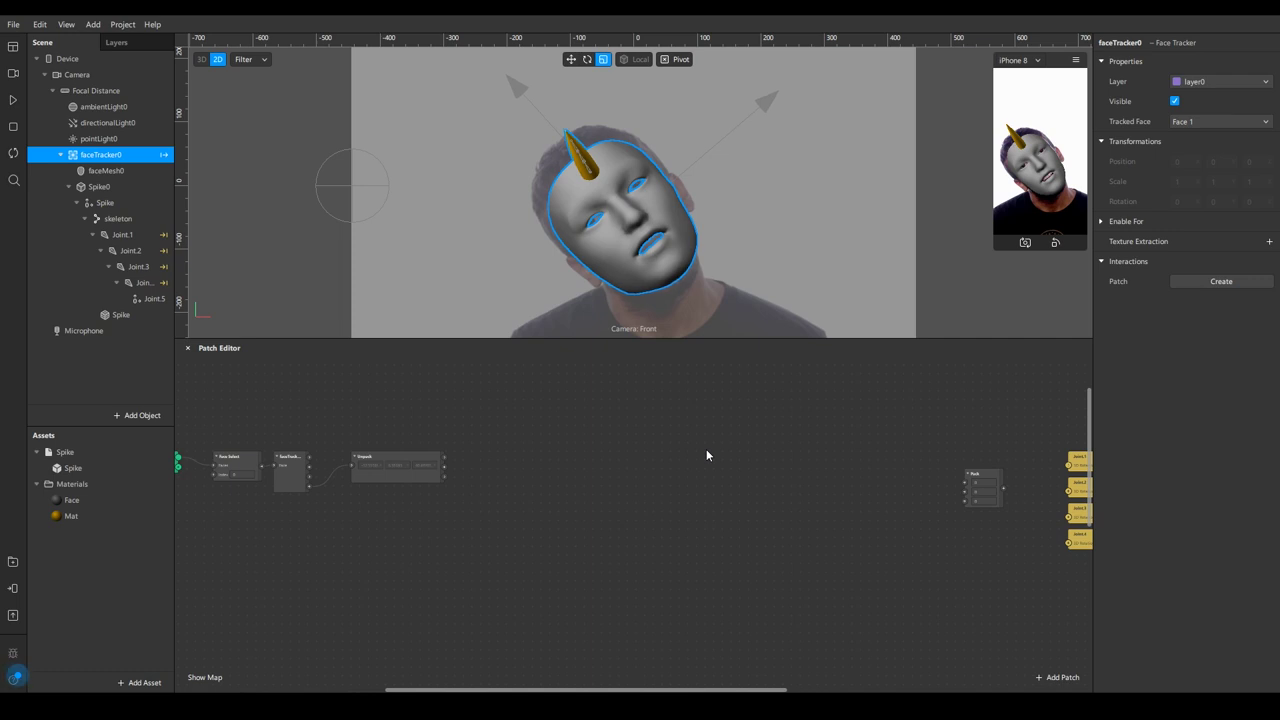
# Step: Add a Delay patch and place it between the Unpack and Pack patches
pyautogui.rightClick(706, 452)
pyautogui.write('del')
pyautogui.press('Return')
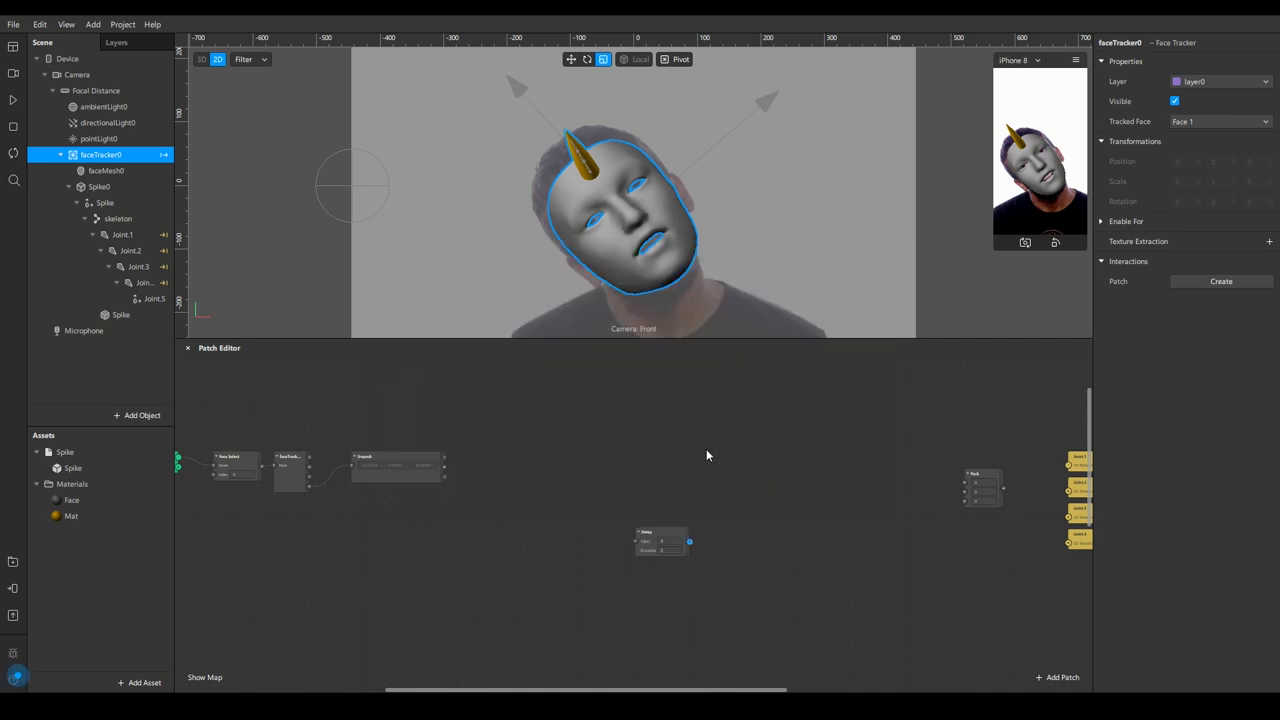
pyautogui.moveTo(658, 532); pyautogui.dragTo(575, 419)
# Step: Add a Subtract patch and line it up in a row after the Delay patch
pyautogui.rightClick(738, 449)
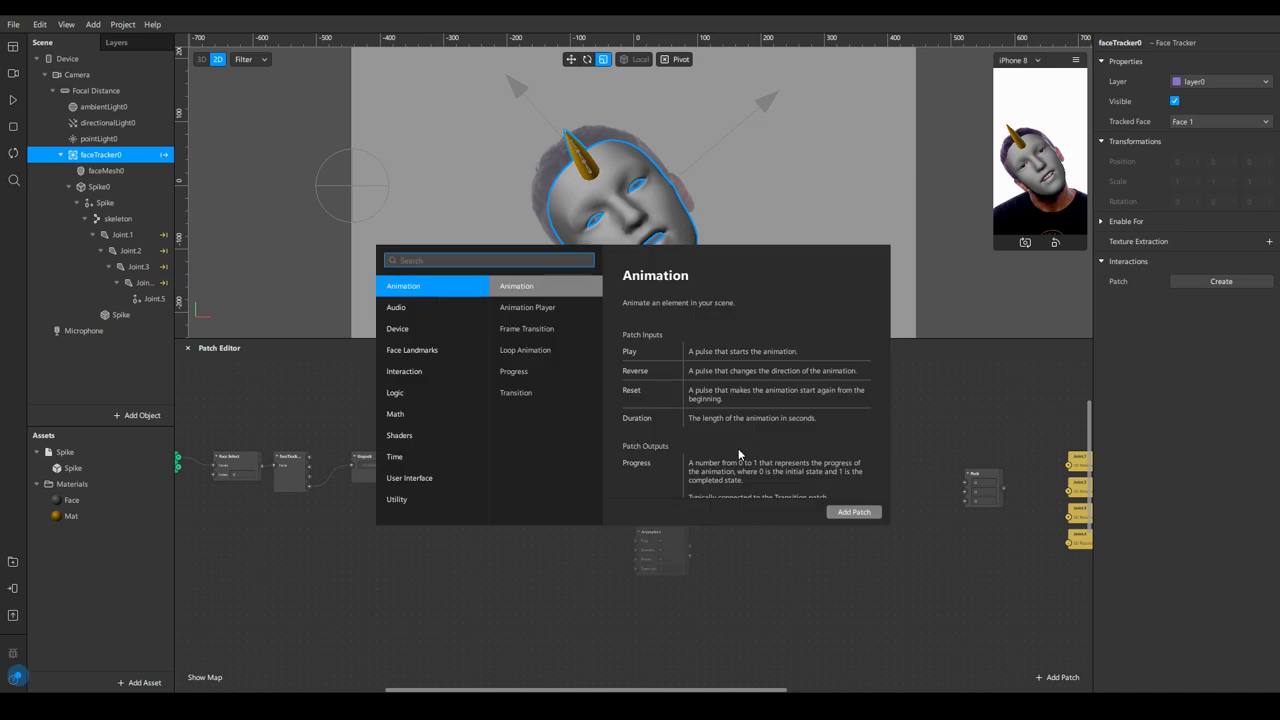
pyautogui.write('sub')
pyautogui.press('Return')
pyautogui.moveTo(650, 533); pyautogui.dragTo(692, 424)
pyautogui.moveTo(684, 381); pyautogui.dragTo(550, 475)
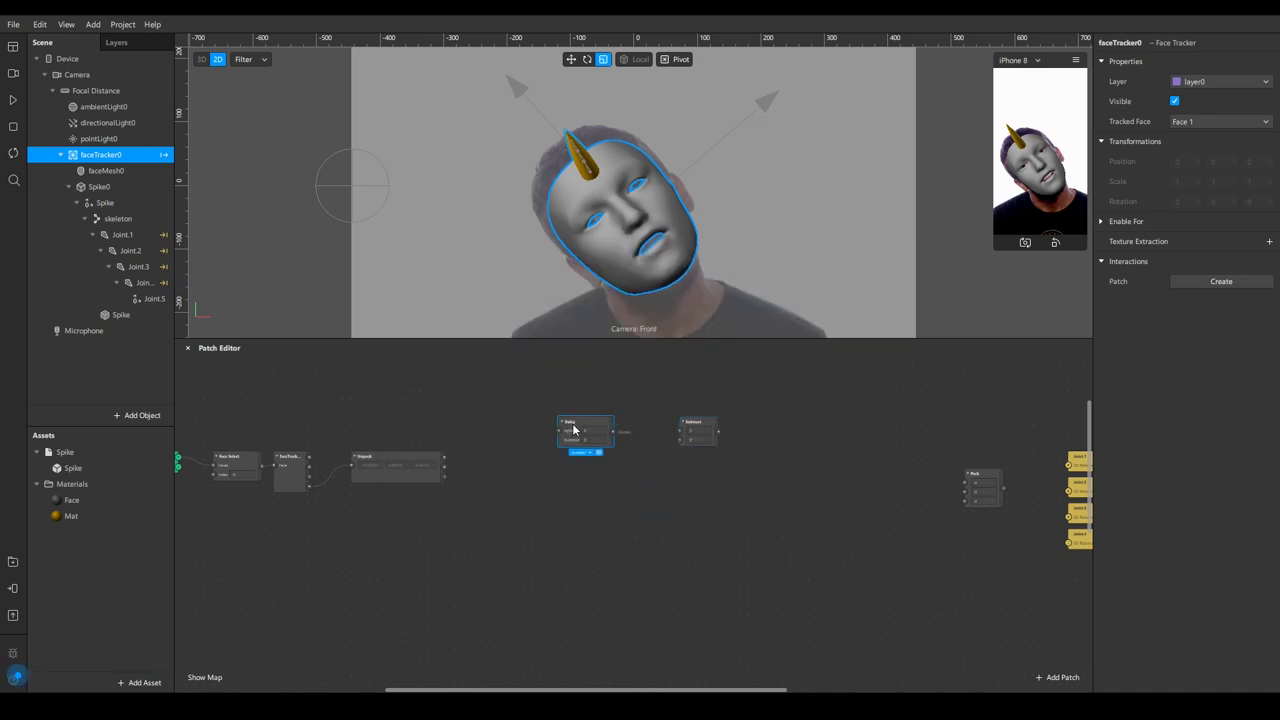
pyautogui.moveTo(568, 428); pyautogui.dragTo(577, 428)
pyautogui.click(691, 425)
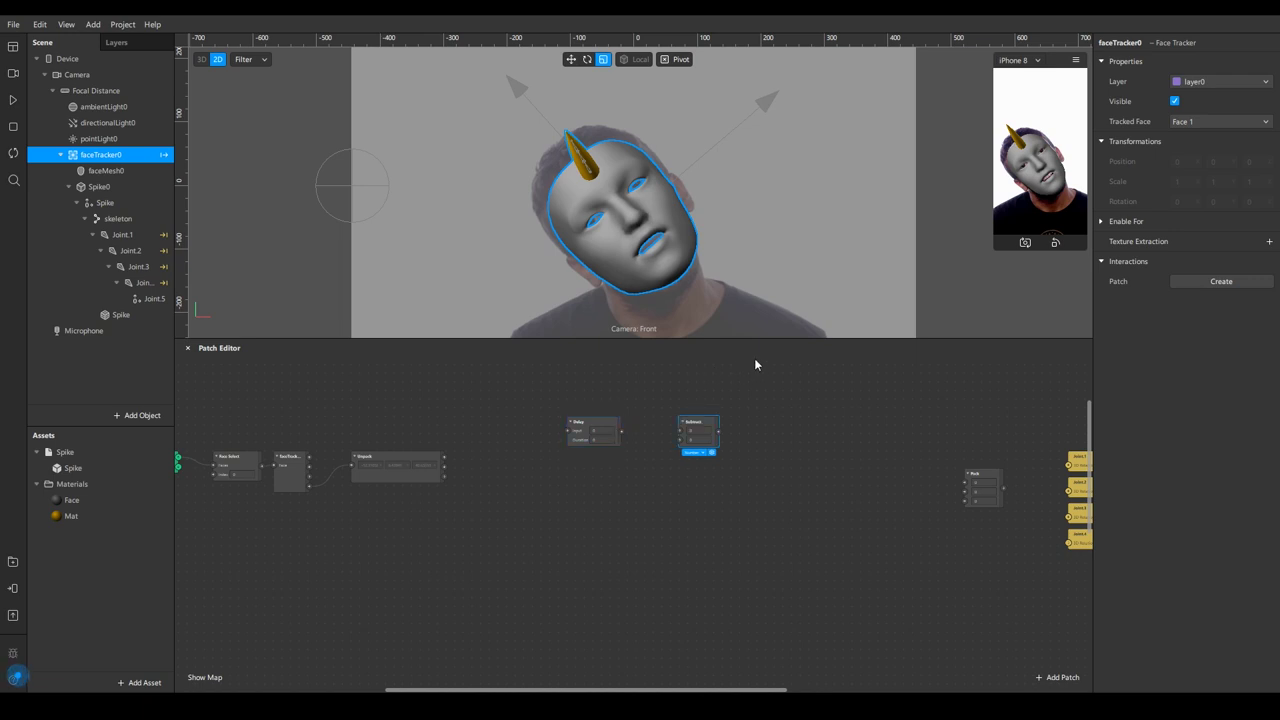
# Step: Duplicate the Delay and Subtract pair twice and arrange the copies as three separate rows
pyautogui.moveTo(600, 445); pyautogui.dragTo(535, 479)
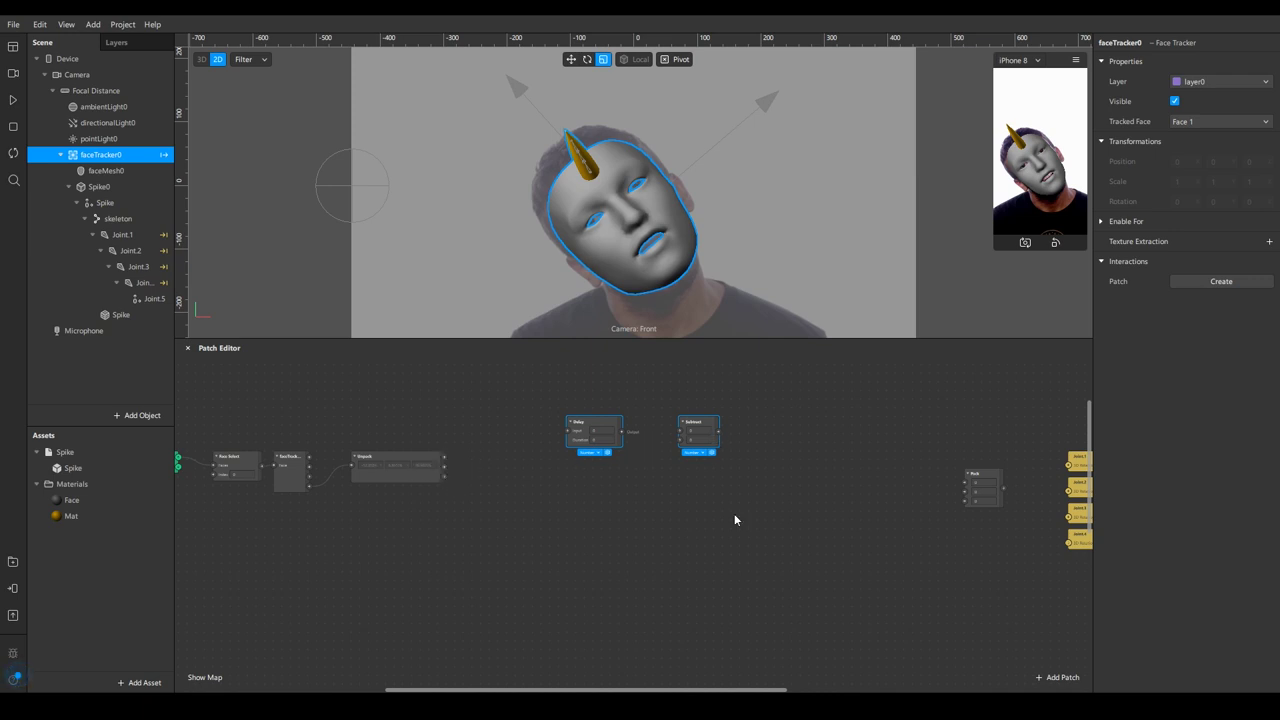
pyautogui.hotkey('ctrl', 'd')
pyautogui.hotkey('ctrl', 'd')
pyautogui.moveTo(626, 468); pyautogui.dragTo(599, 578)
pyautogui.moveTo(747, 484); pyautogui.dragTo(577, 519)
pyautogui.moveTo(736, 576); pyautogui.dragTo(602, 582)
pyautogui.moveTo(602, 582); pyautogui.dragTo(593, 588)
pyautogui.scroll(1, 730, 555)
pyautogui.scroll(1, 729, 548)
# Step: Wire the first Unpack output to the top Delay and Subtract, and the Delay output to the Subtract's second input
pyautogui.click(424, 483)
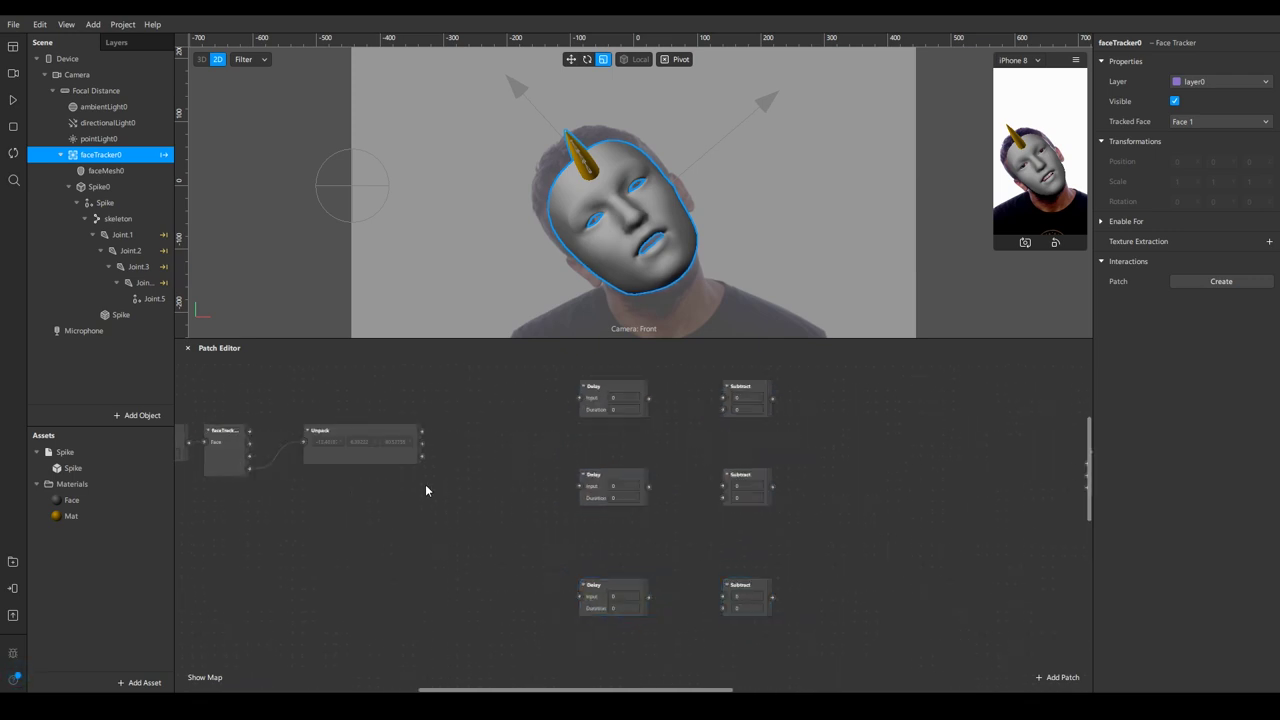
pyautogui.moveTo(421, 431); pyautogui.dragTo(507, 421)
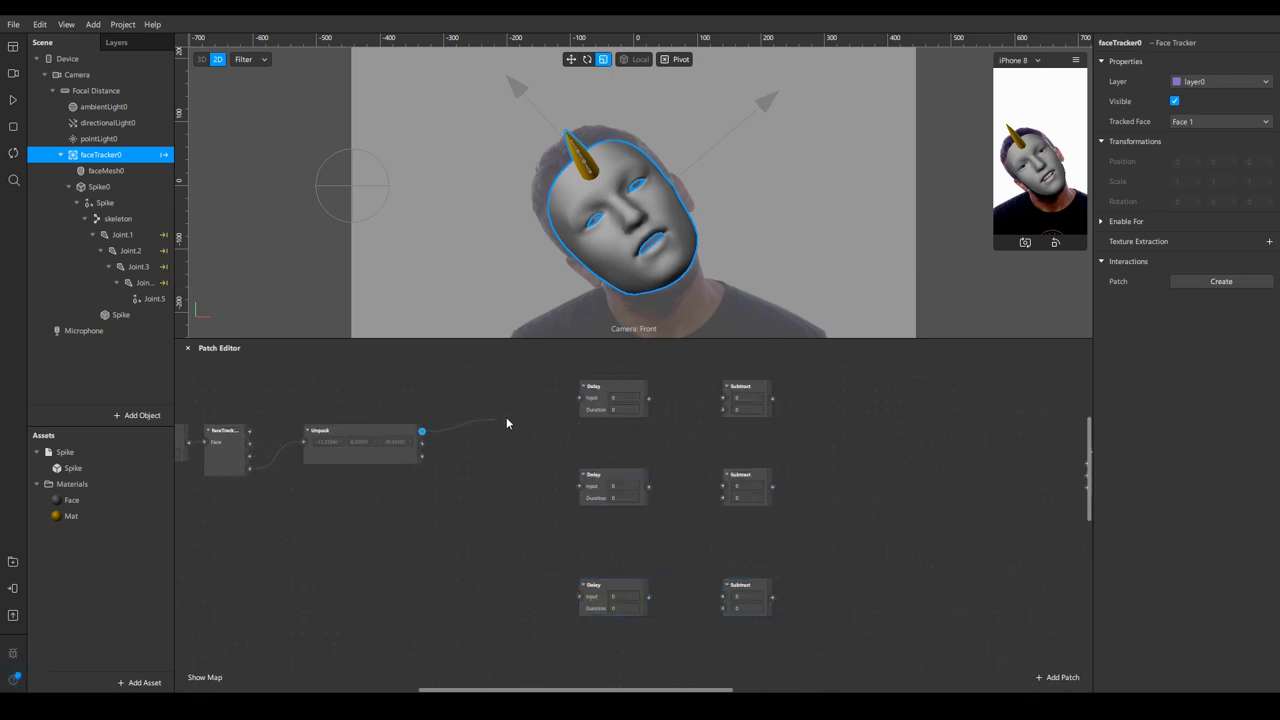
pyautogui.moveTo(581, 402); pyautogui.dragTo(580, 398)
pyautogui.click(605, 395)
pyautogui.moveTo(421, 431); pyautogui.dragTo(633, 424)
pyautogui.moveTo(544, 440); pyautogui.dragTo(722, 400)
pyautogui.moveTo(617, 388); pyautogui.dragTo(617, 377)
pyautogui.moveTo(679, 448); pyautogui.dragTo(618, 481, button='middle')
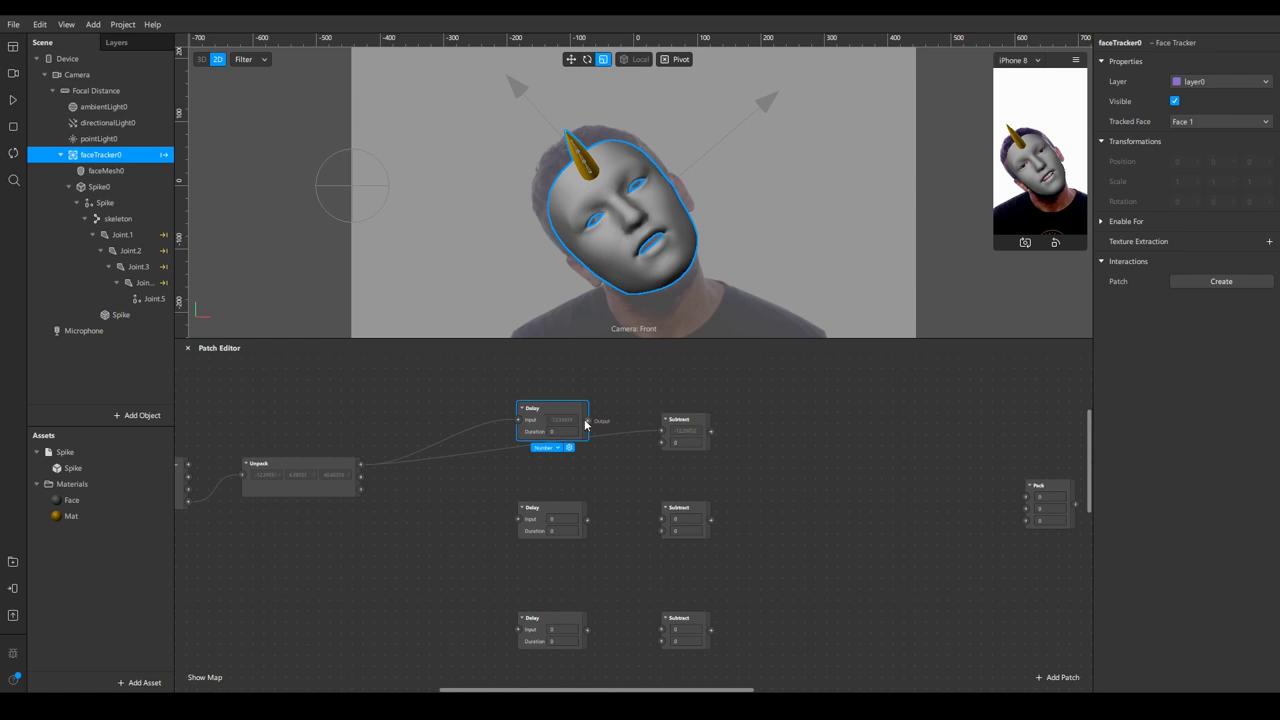
pyautogui.moveTo(587, 421); pyautogui.dragTo(661, 443)
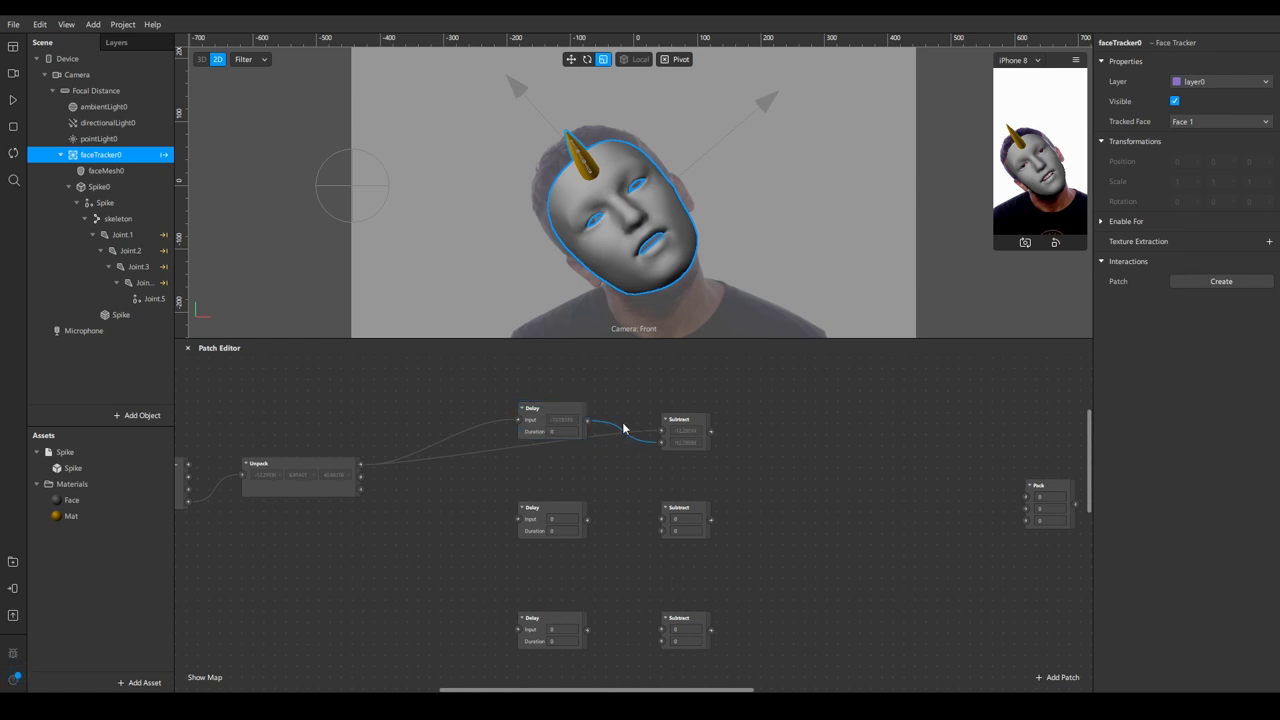
# Step: Wire the second and third Unpack outputs through their Delay and Subtract rows the same way as the first
pyautogui.click(550, 410)
pyautogui.click(550, 508)
pyautogui.click(451, 520)
pyautogui.click(550, 508)
pyautogui.moveTo(358, 475); pyautogui.dragTo(661, 531)
pyautogui.scroll(-2, 556, 513)
pyautogui.moveTo(357, 388); pyautogui.dragTo(658, 540)
pyautogui.scroll(2, 571, 380)
pyautogui.hscroll(3, 591, 446)
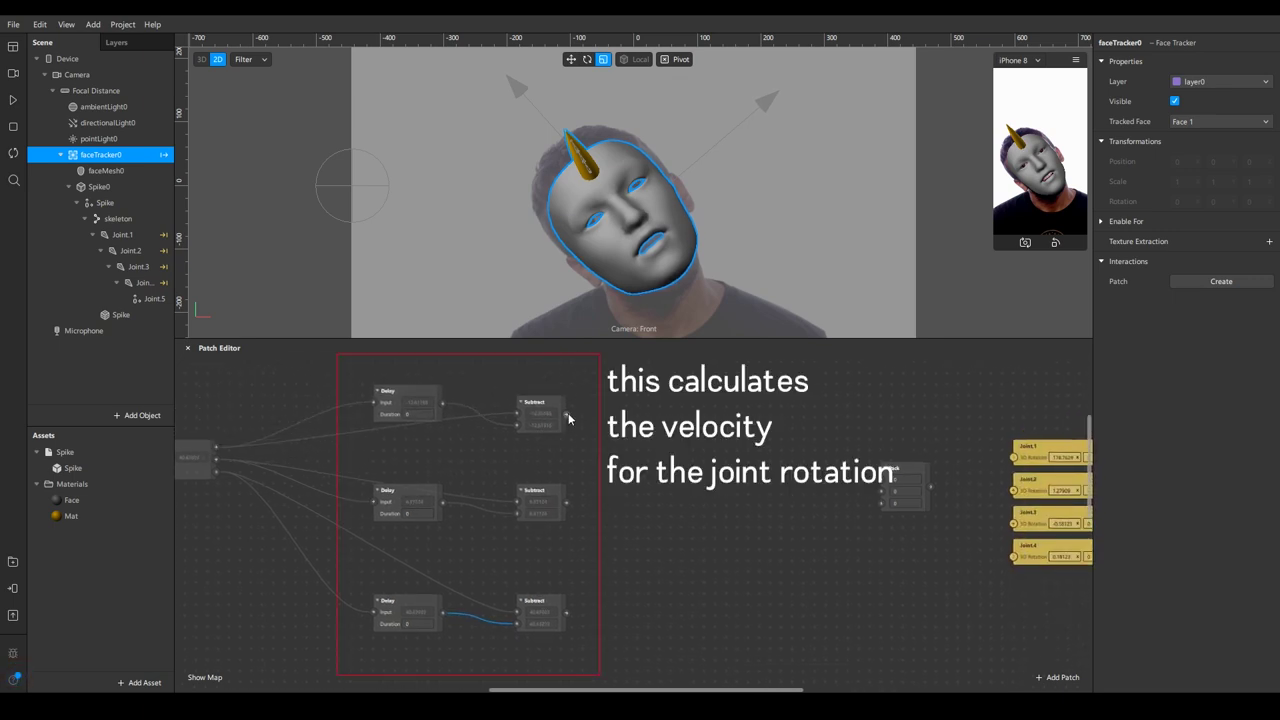
# Step: Connect the three Subtract outputs to the Pack patch's three inputs in order
pyautogui.moveTo(885, 483); pyautogui.dragTo(881, 480)
pyautogui.moveTo(566, 503); pyautogui.dragTo(881, 491)
pyautogui.moveTo(566, 613); pyautogui.dragTo(881, 503)
pyautogui.click(908, 470)
pyautogui.hscroll(3, 890, 465)
pyautogui.click(868, 459)
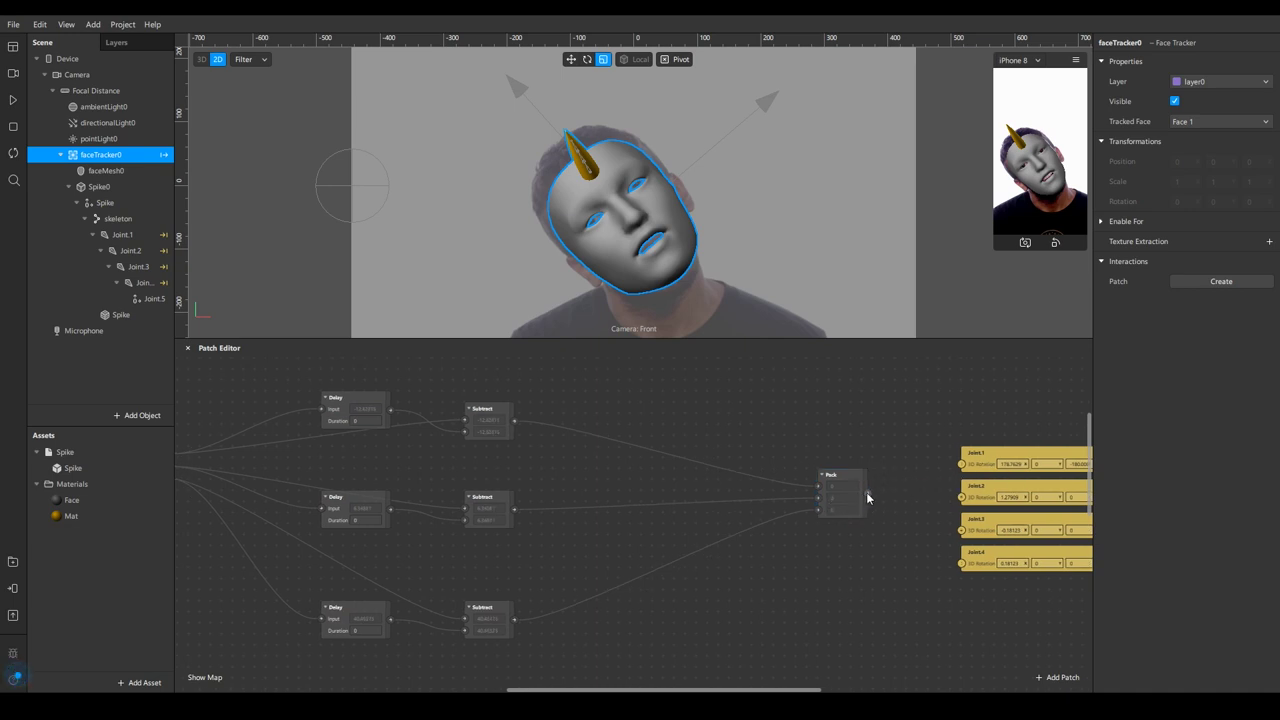
# Step: Try to drive Joint.1's 3D Rotation from the Pack output and inspect the spike from the side in 3D
pyautogui.moveTo(963, 463); pyautogui.dragTo(963, 463)
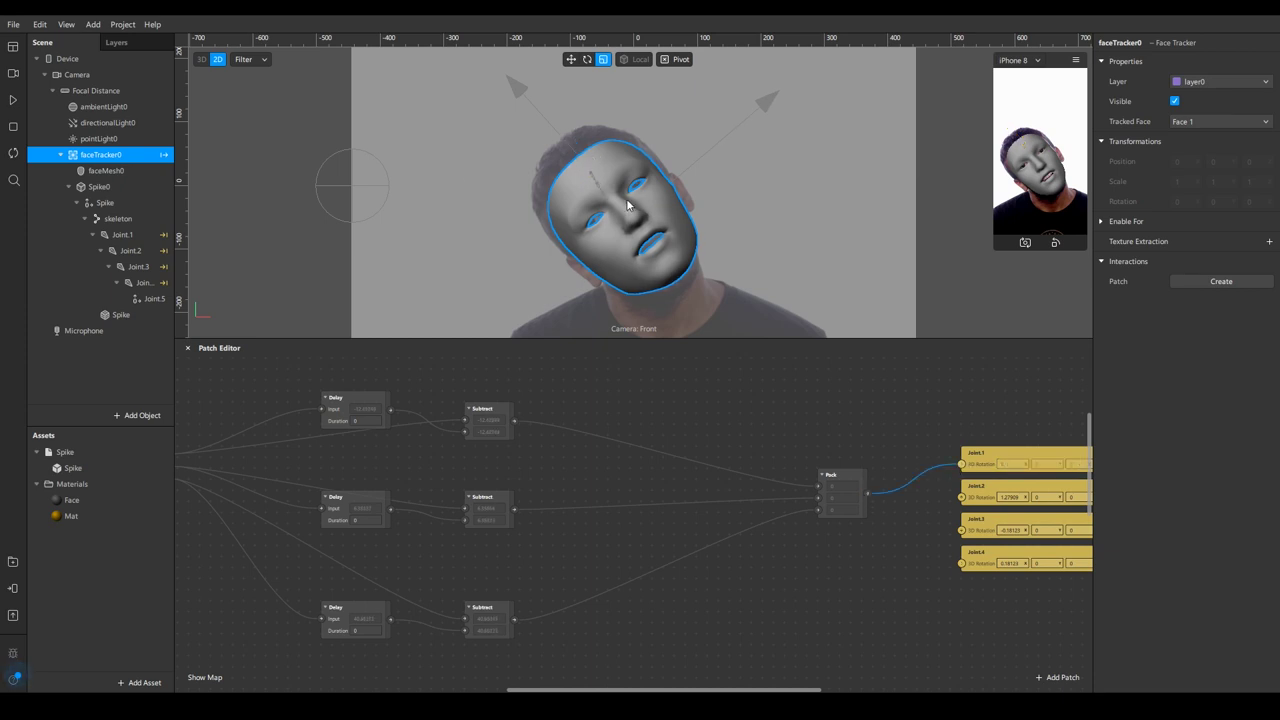
pyautogui.click(201, 59)
pyautogui.scroll(-5, 931, 194)
pyautogui.moveTo(529, 175)
pyautogui.keyDown('alt'); pyautogui.mouseDown()
pyautogui.moveTo(582, 196)
pyautogui.moveTo(545, 188)
pyautogui.mouseUp(); pyautogui.keyUp('alt')
pyautogui.scroll(2, 545, 188)
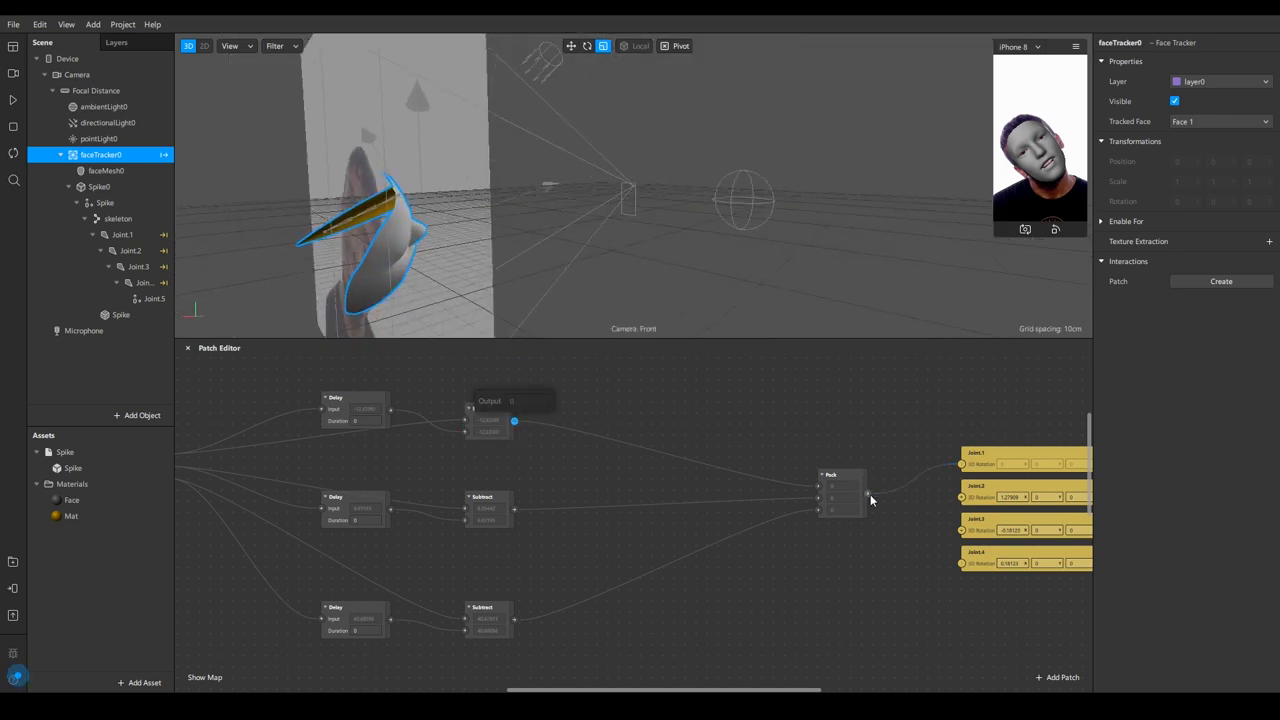
# Step: Undo the connection from Pack to Joint.1 and return the viewport to the 2D view
pyautogui.hotkey('ctrl', 'z')
pyautogui.click(204, 46)
pyautogui.scroll(2, 631, 194)
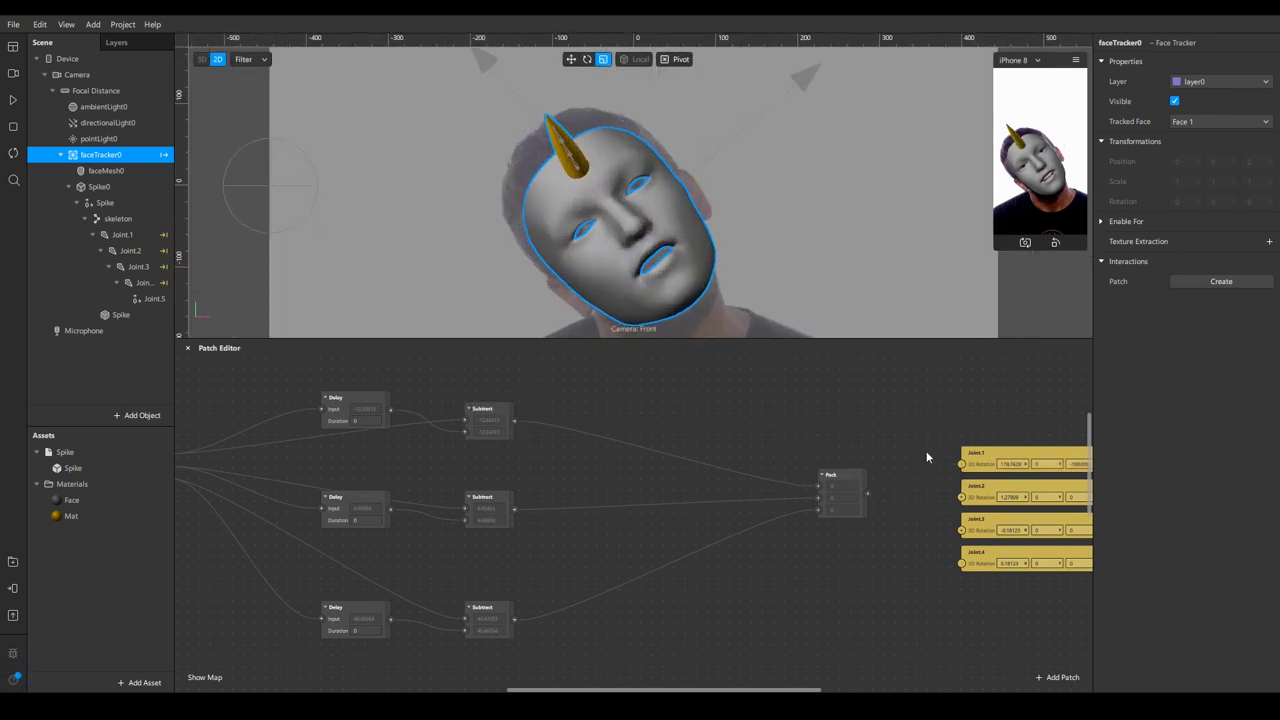
# Step: Insert an Add patch between Pack and the joint patches and set its type to Vector 3
pyautogui.moveTo(837, 475); pyautogui.dragTo(783, 475)
pyautogui.moveTo(844, 448); pyautogui.dragTo(669, 424, button='middle')
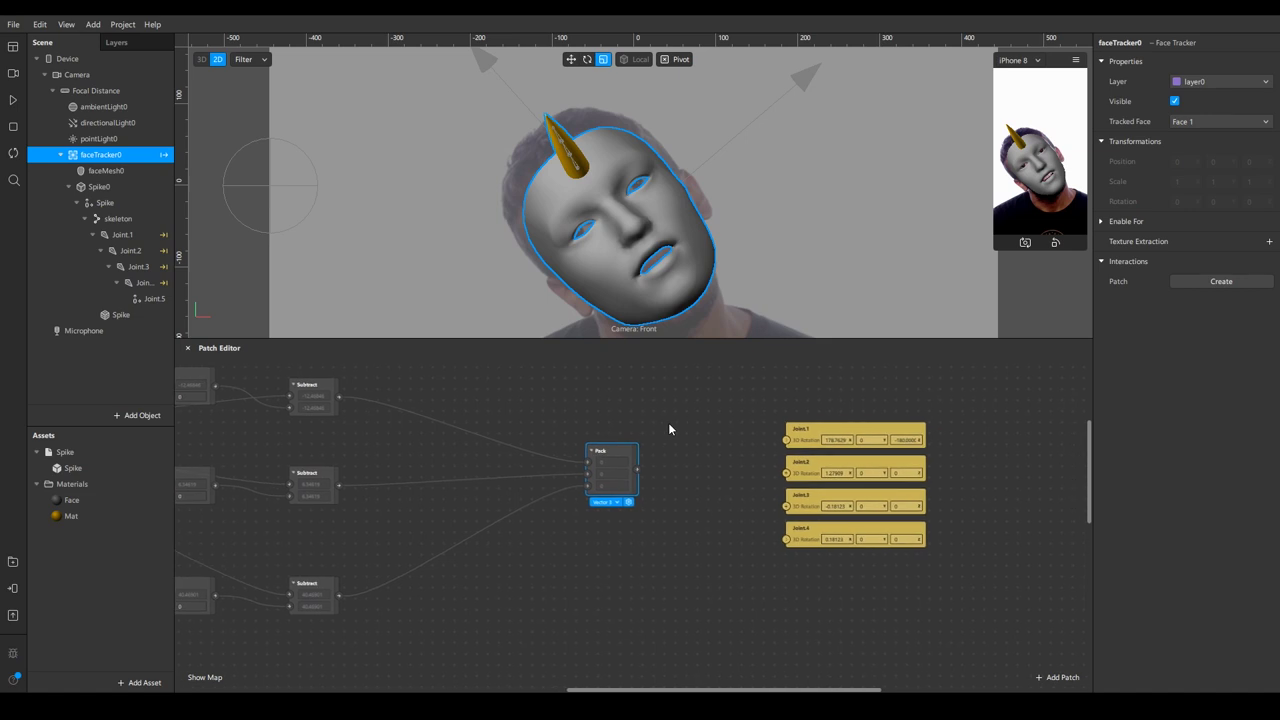
pyautogui.moveTo(771, 402); pyautogui.dragTo(864, 535)
pyautogui.click(838, 394)
pyautogui.doubleClick(746, 456)
pyautogui.write('add')
pyautogui.press('Return')
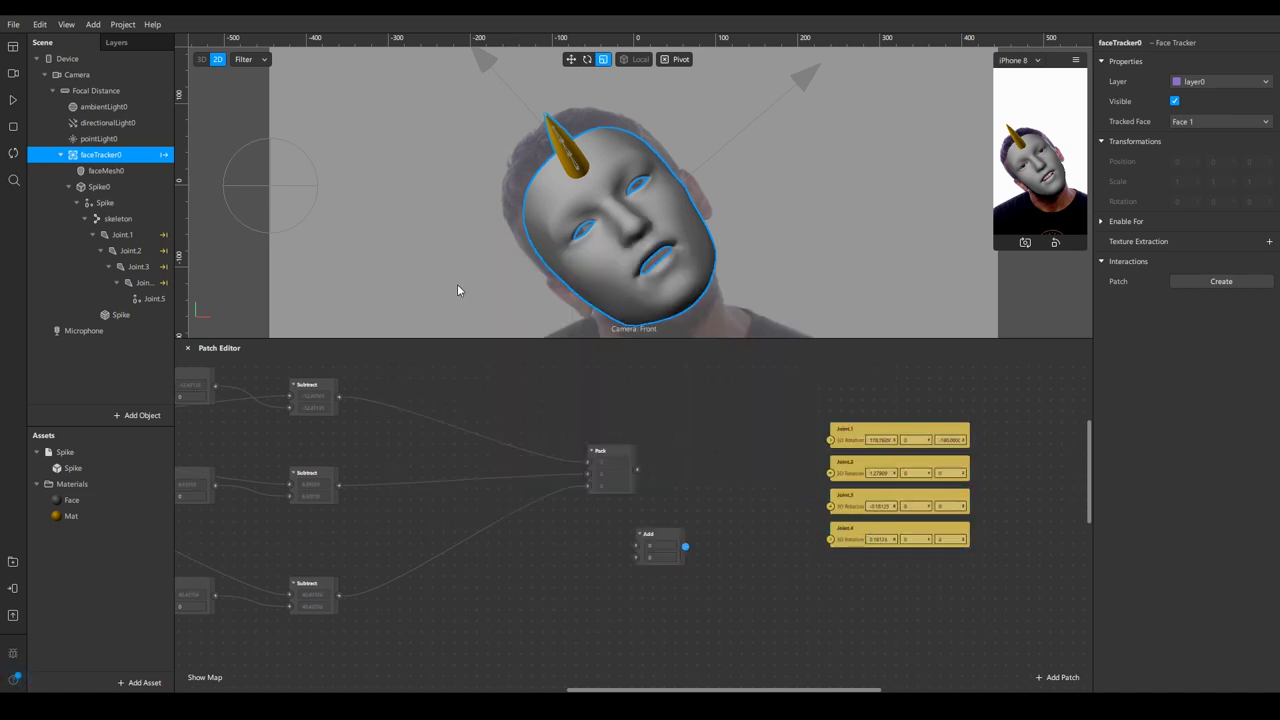
pyautogui.moveTo(661, 527); pyautogui.dragTo(722, 442)
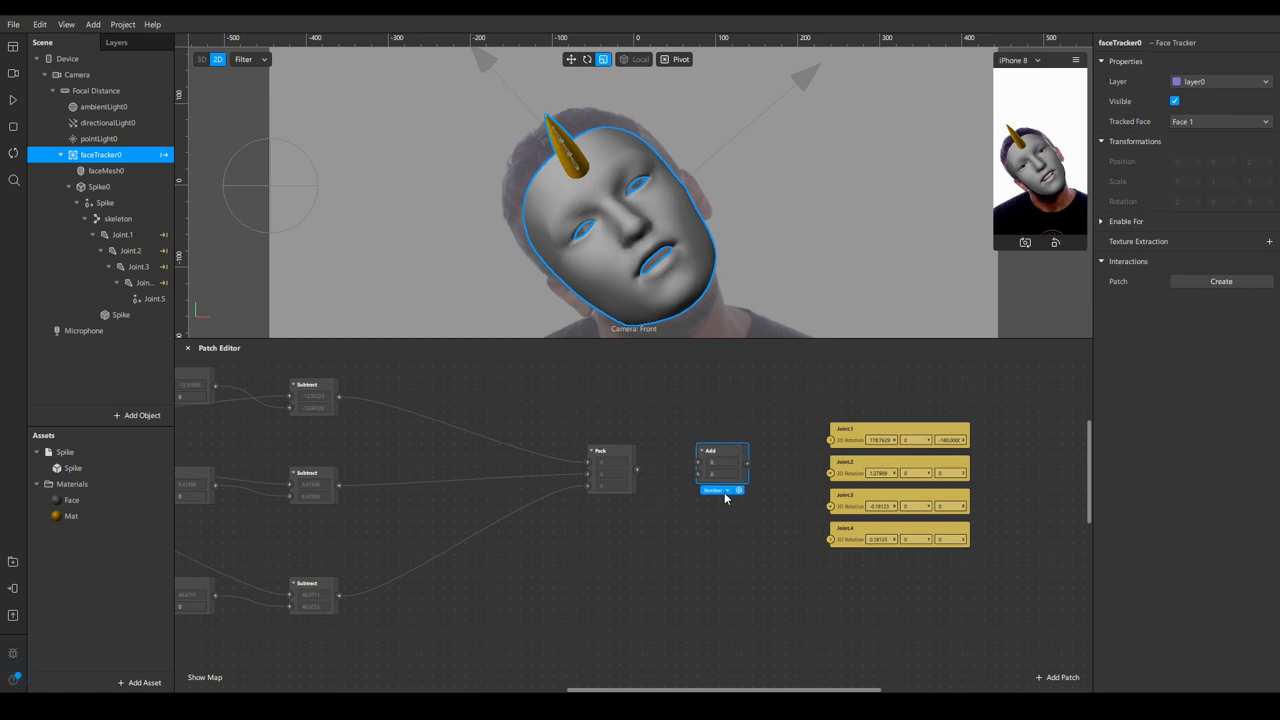
pyautogui.click(725, 492)
pyautogui.click(732, 536)
# Step: Copy Joint.1's X and Z rotation values into the X and Z fields of the Add patch's second input
pyautogui.moveTo(719, 457); pyautogui.dragTo(686, 422)
pyautogui.click(884, 440)
pyautogui.hotkey('ctrl', 'c')
pyautogui.click(685, 441)
pyautogui.hotkey('ctrl', 'v')
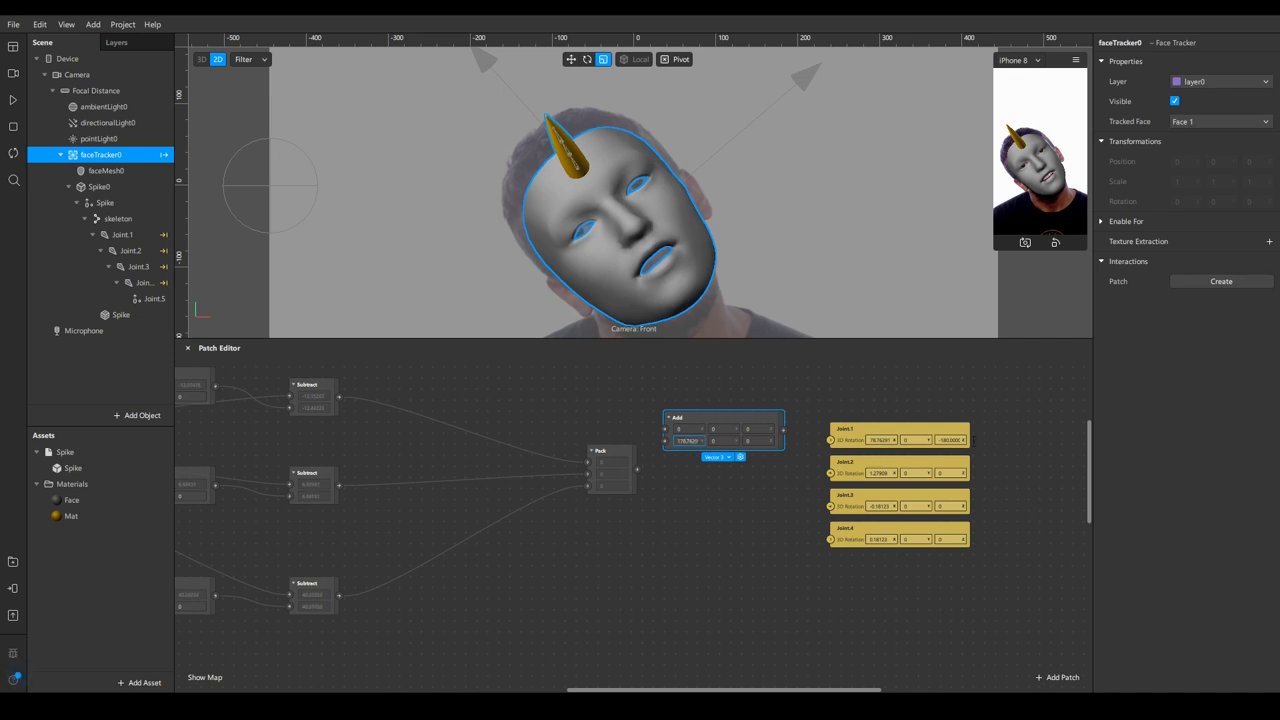
pyautogui.click(946, 440)
pyautogui.hotkey('ctrl', 'c')
pyautogui.click(757, 441)
pyautogui.hotkey('ctrl', 'v')
pyautogui.click(713, 485)
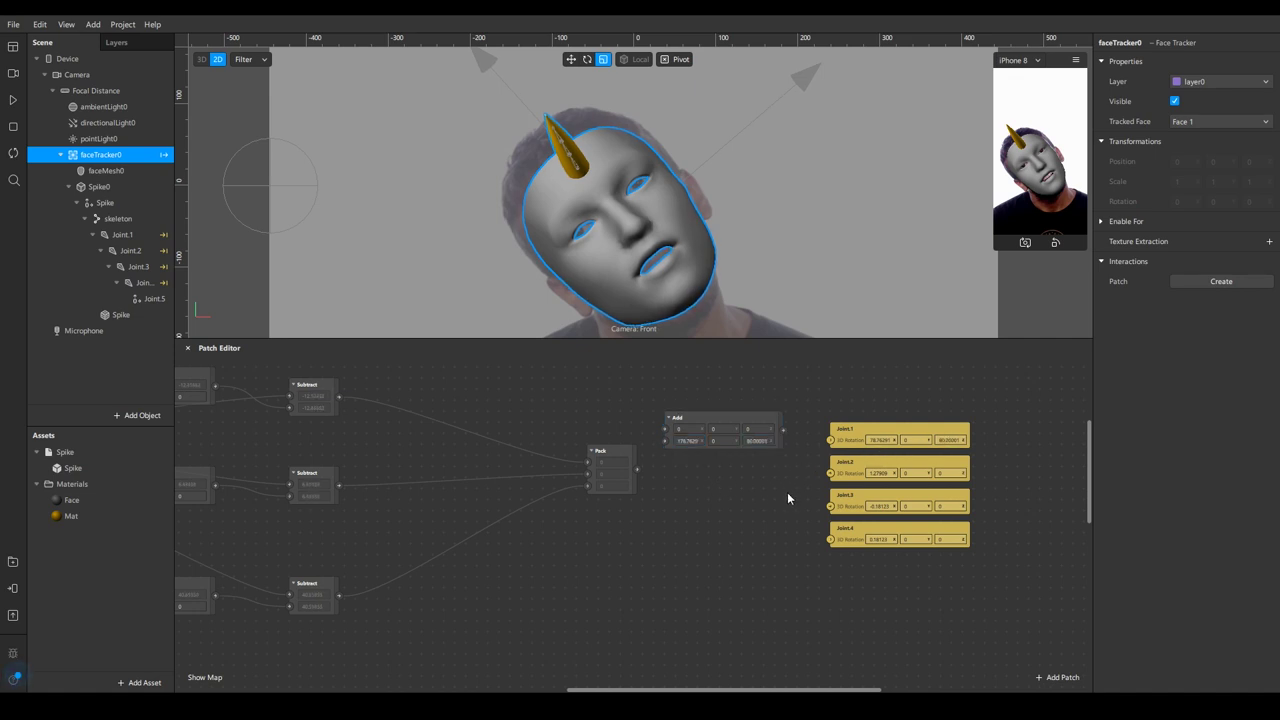
# Step: Create three more Vector 3 Add patches and stack them below the first, giving one per joint
pyautogui.doubleClick(637, 528)
pyautogui.doubleClick(457, 287)
pyautogui.moveTo(660, 536); pyautogui.dragTo(708, 590)
pyautogui.click(717, 523)
pyautogui.click(718, 565)
pyautogui.click(732, 523)
pyautogui.click(738, 589)
pyautogui.hotkey('ctrl', 'd')
pyautogui.hotkey('ctrl', 'd')
# Step: Copy the X rotation values of Joint.2, Joint.3 and Joint.4 into the second inputs of their matching Add patches
pyautogui.click(879, 473)
pyautogui.hotkey('ctrl', 'c')
pyautogui.click(686, 496)
pyautogui.hotkey('ctrl', 'v')
pyautogui.click(879, 506)
pyautogui.hotkey('ctrl', 'c')
pyautogui.click(686, 551)
pyautogui.hotkey('ctrl', 'v')
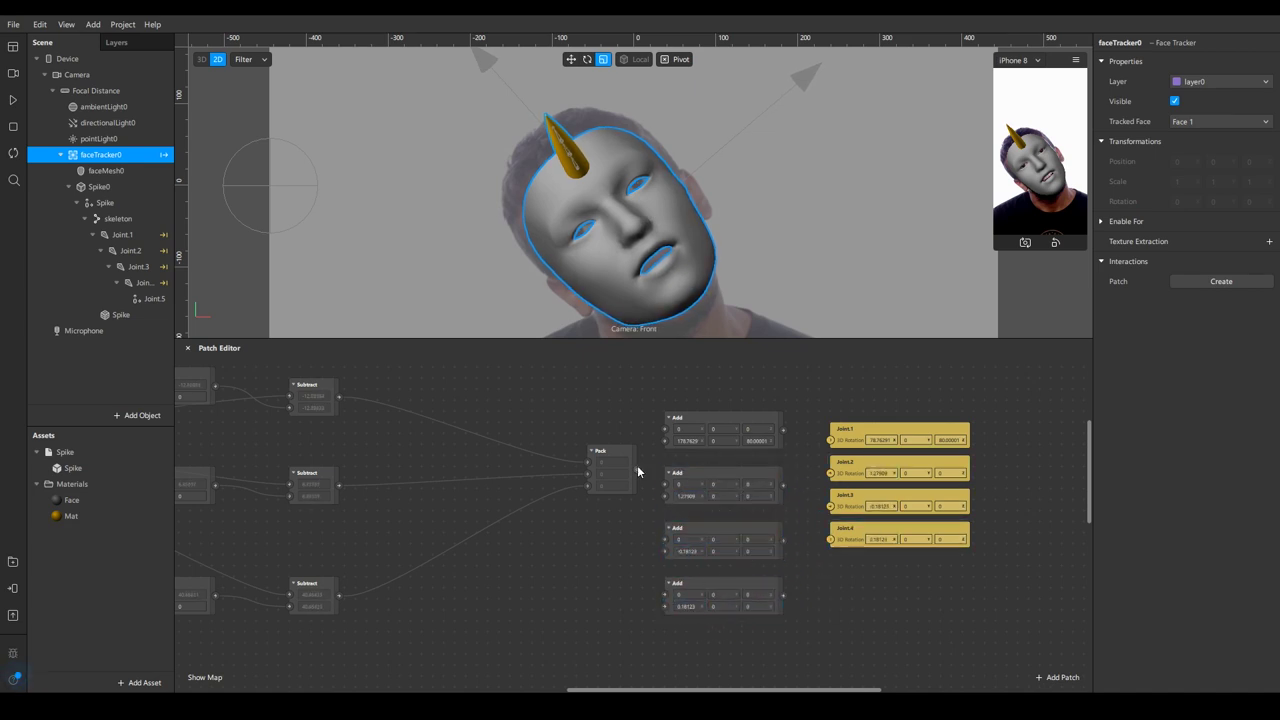
# Step: Connect Pack to all four Add patches and each Add to its joint's 3D Rotation, and preview the effect with the video playing
pyautogui.moveTo(649, 437); pyautogui.dragTo(665, 539)
pyautogui.moveTo(637, 469); pyautogui.dragTo(665, 594)
pyautogui.moveTo(783, 430); pyautogui.dragTo(830, 440)
pyautogui.moveTo(783, 485); pyautogui.dragTo(830, 473)
pyautogui.click(801, 542)
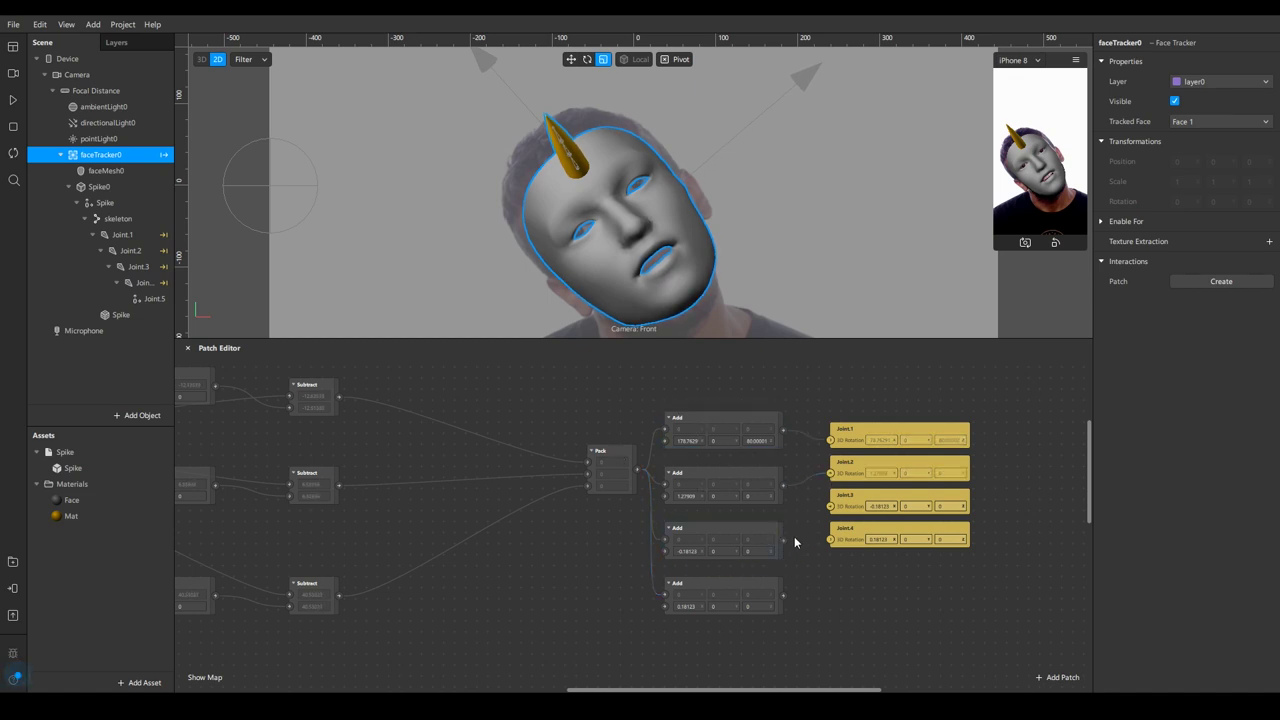
pyautogui.moveTo(827, 505); pyautogui.dragTo(831, 506)
pyautogui.moveTo(783, 595); pyautogui.dragTo(831, 539)
pyautogui.click(13, 100)
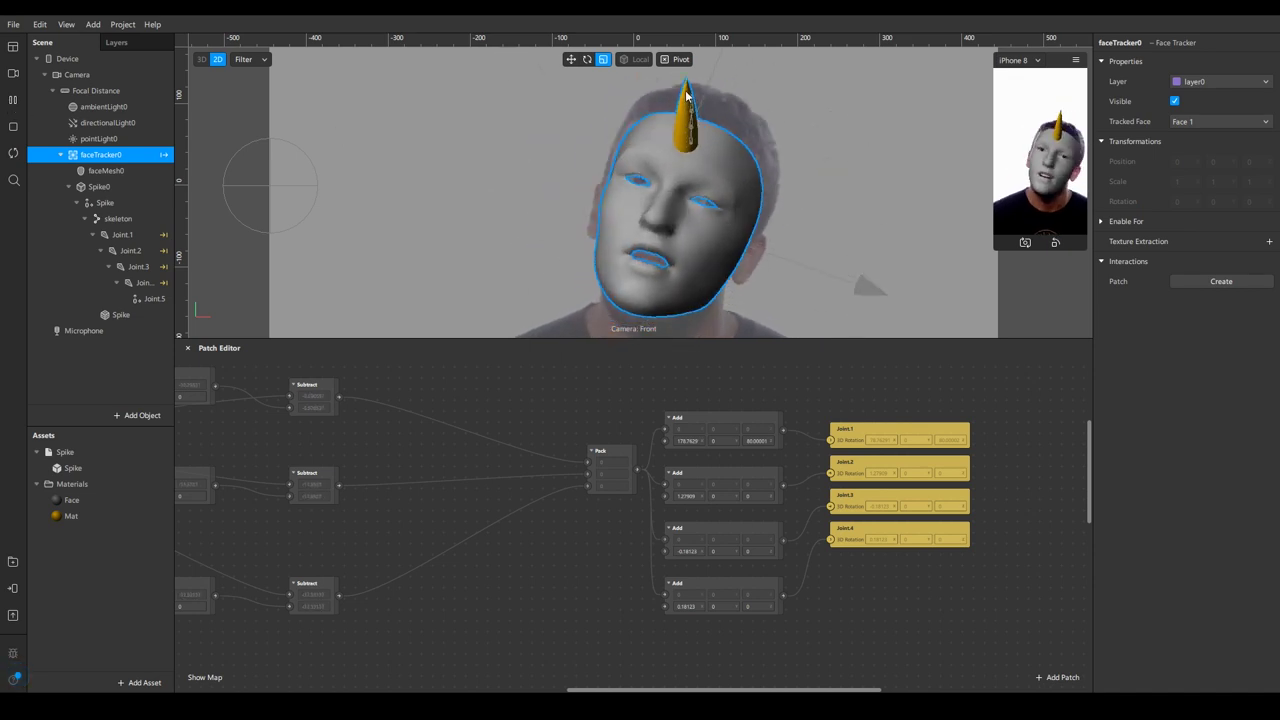
pyautogui.click(13, 100)
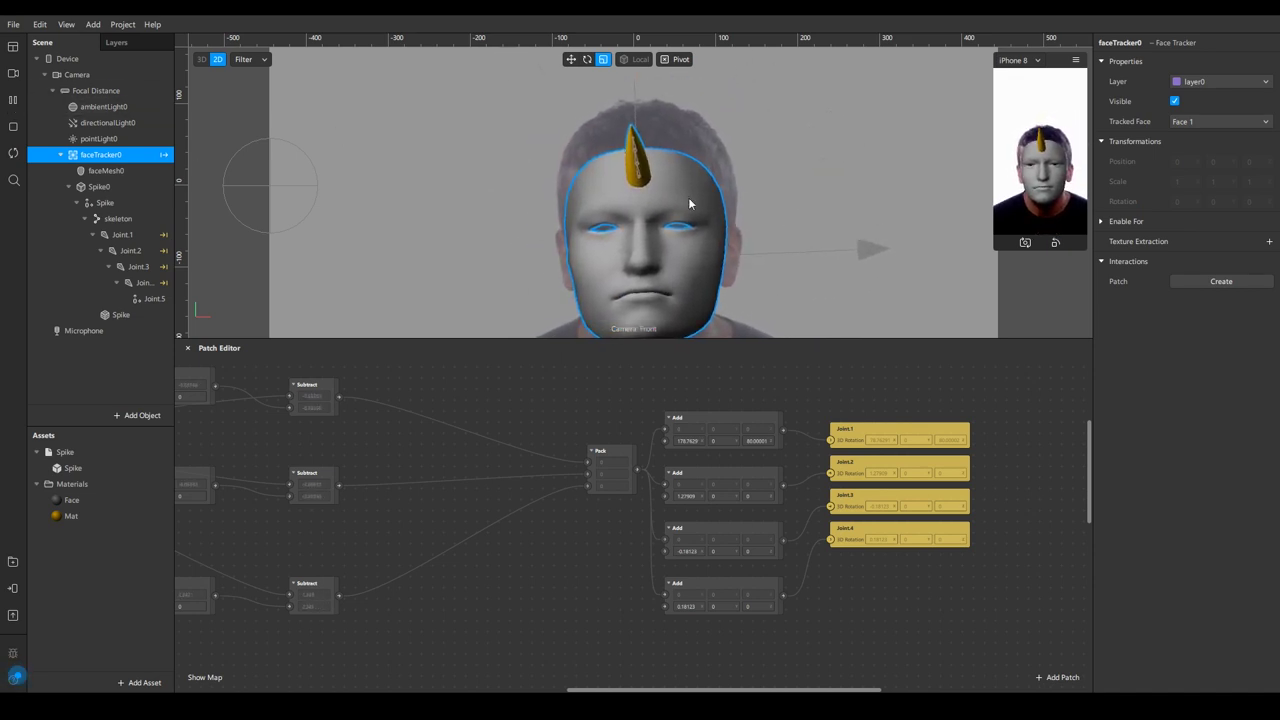
pyautogui.click(14, 104)
# Step: Set the Duration of all three Delay patches to 0.1
pyautogui.moveTo(456, 388); pyautogui.dragTo(690, 388, button='middle')
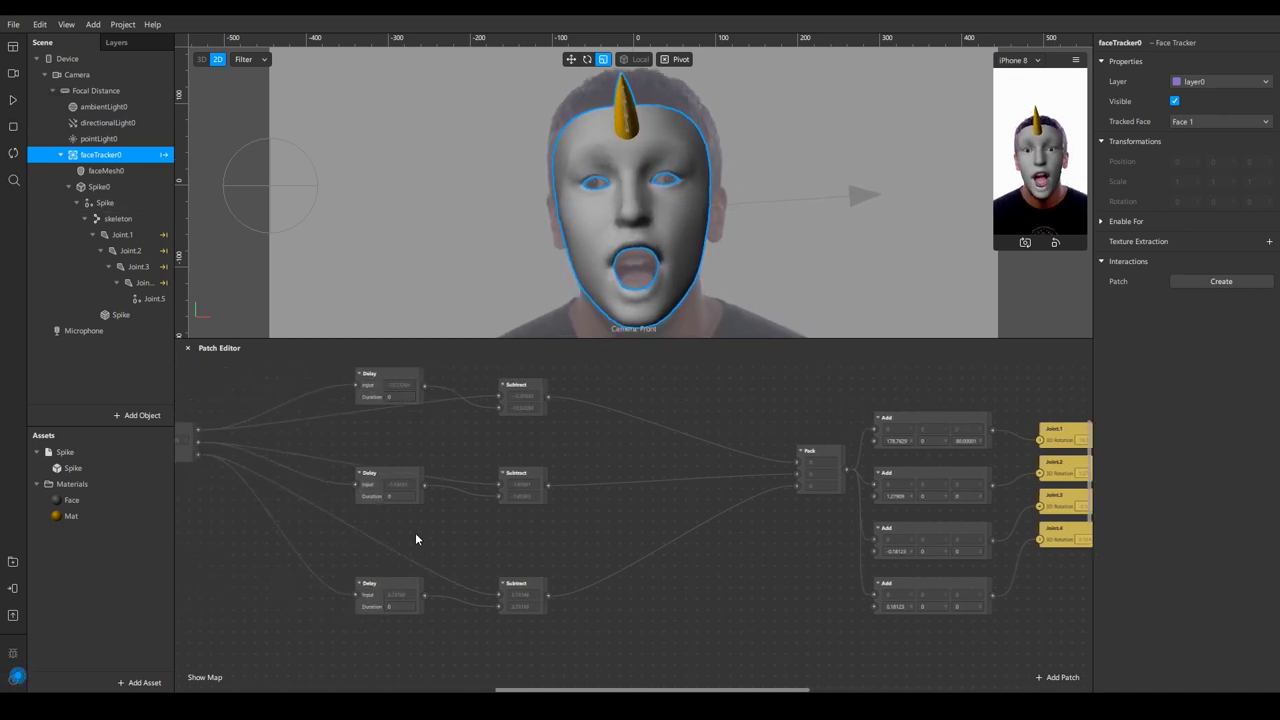
pyautogui.click(406, 398)
pyautogui.click(407, 399)
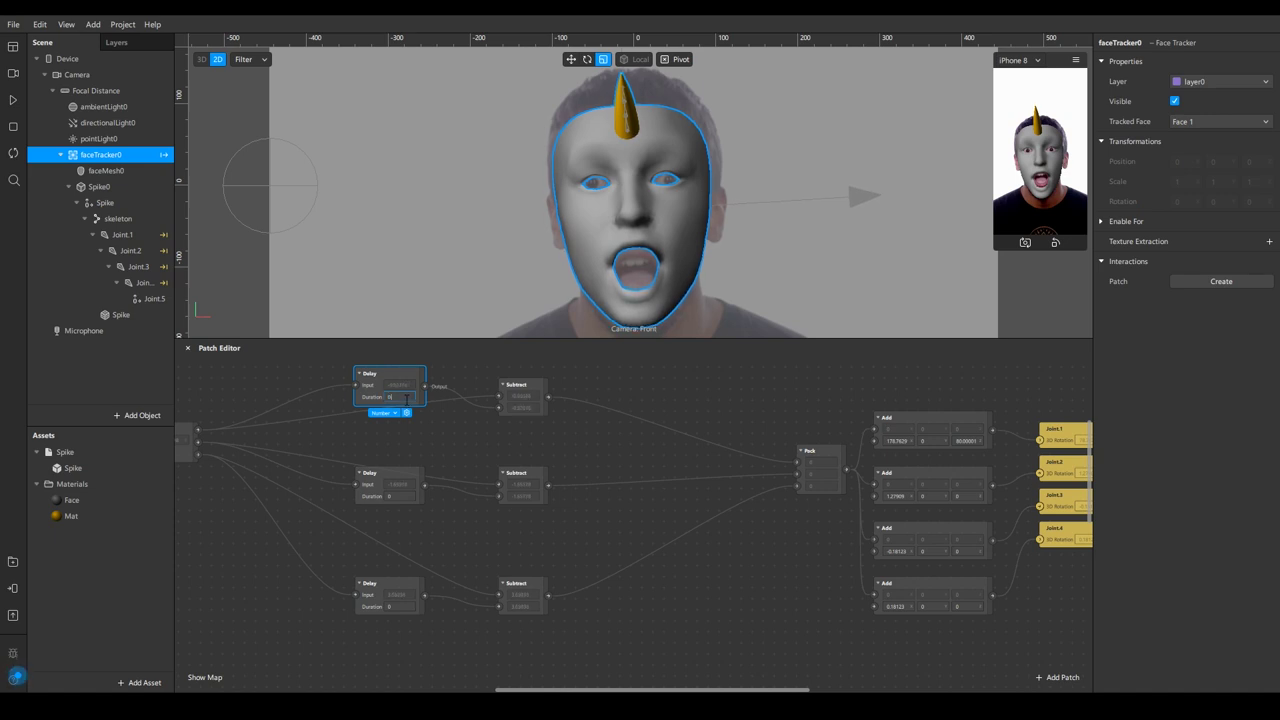
pyautogui.write('.1')
pyautogui.click(394, 496)
pyautogui.write('0.1')
pyautogui.click(402, 606)
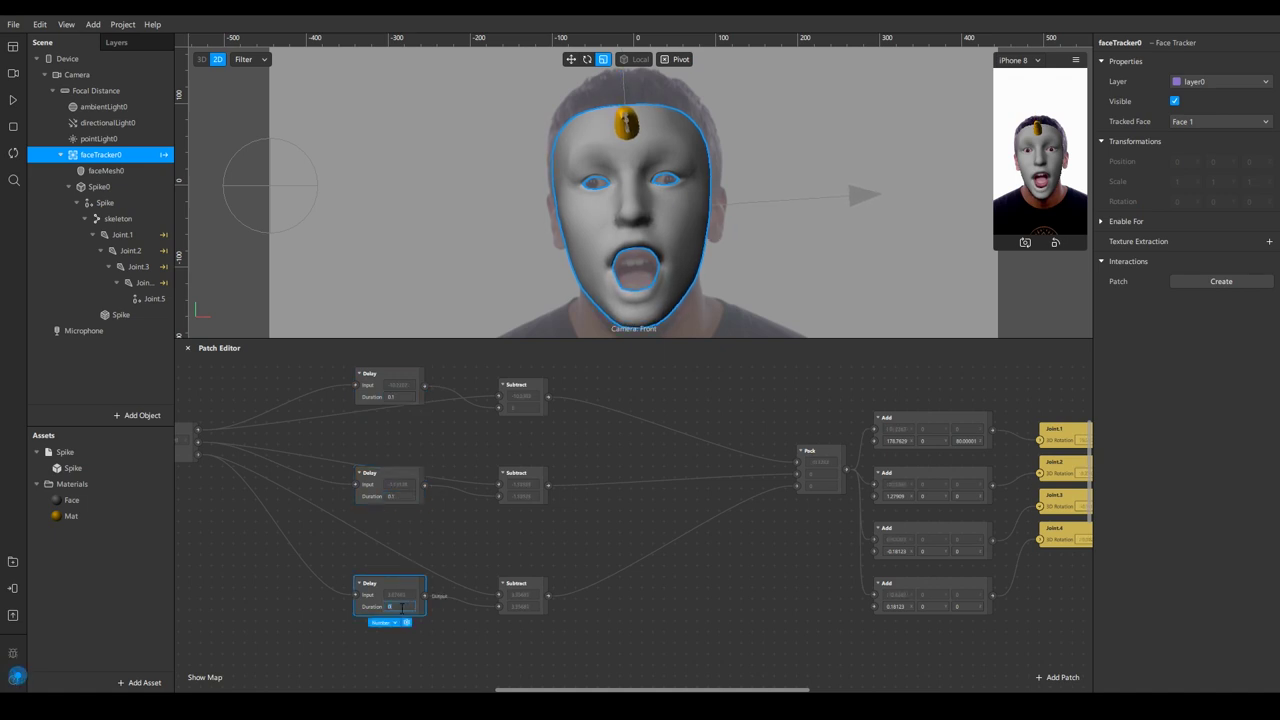
pyautogui.write('.1')
pyautogui.click(480, 637)
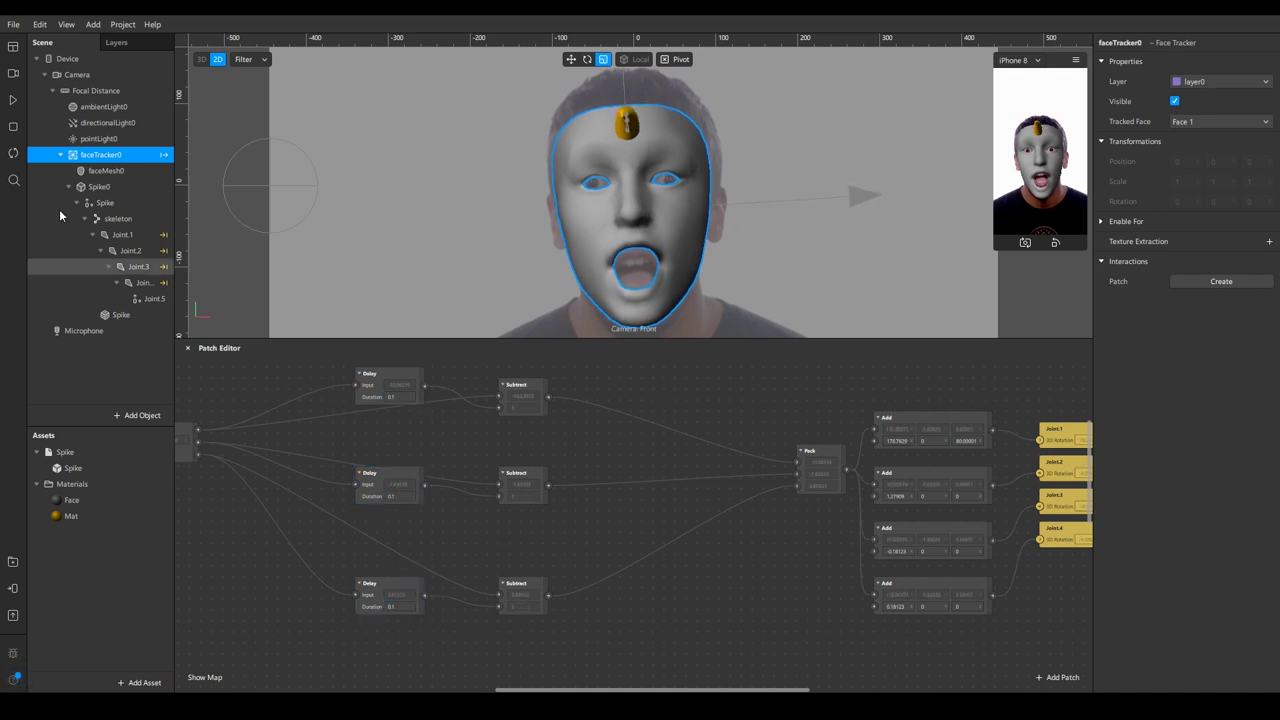
# Step: Play and pause the preview video to examine how the spike bends as the head turns and tilts
pyautogui.click(14, 101)
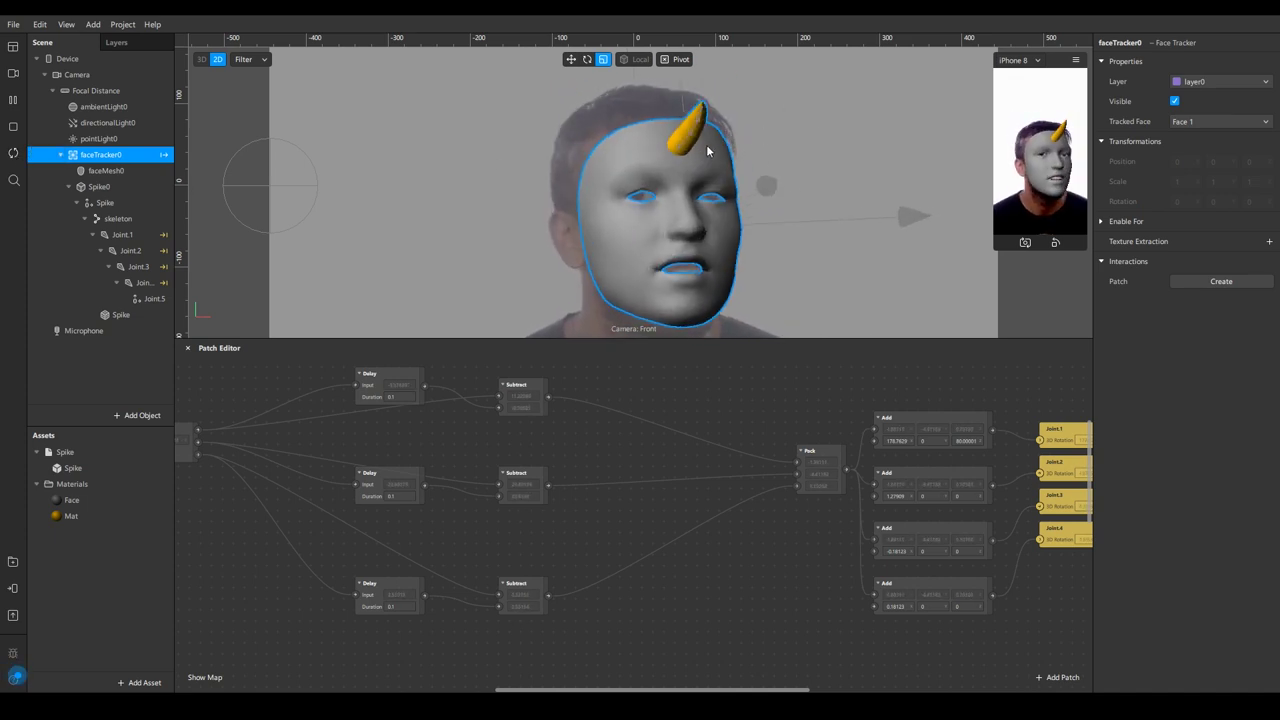
pyautogui.scroll(-3, 692, 238)
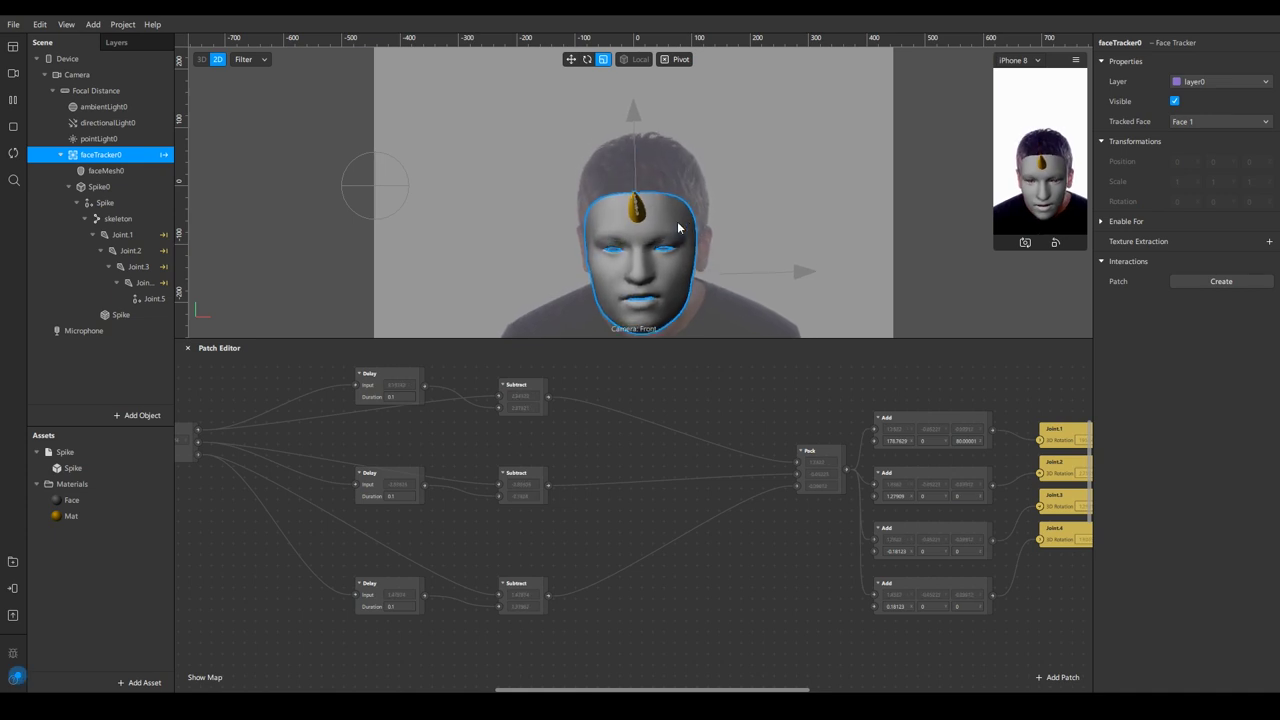
pyautogui.click(848, 182)
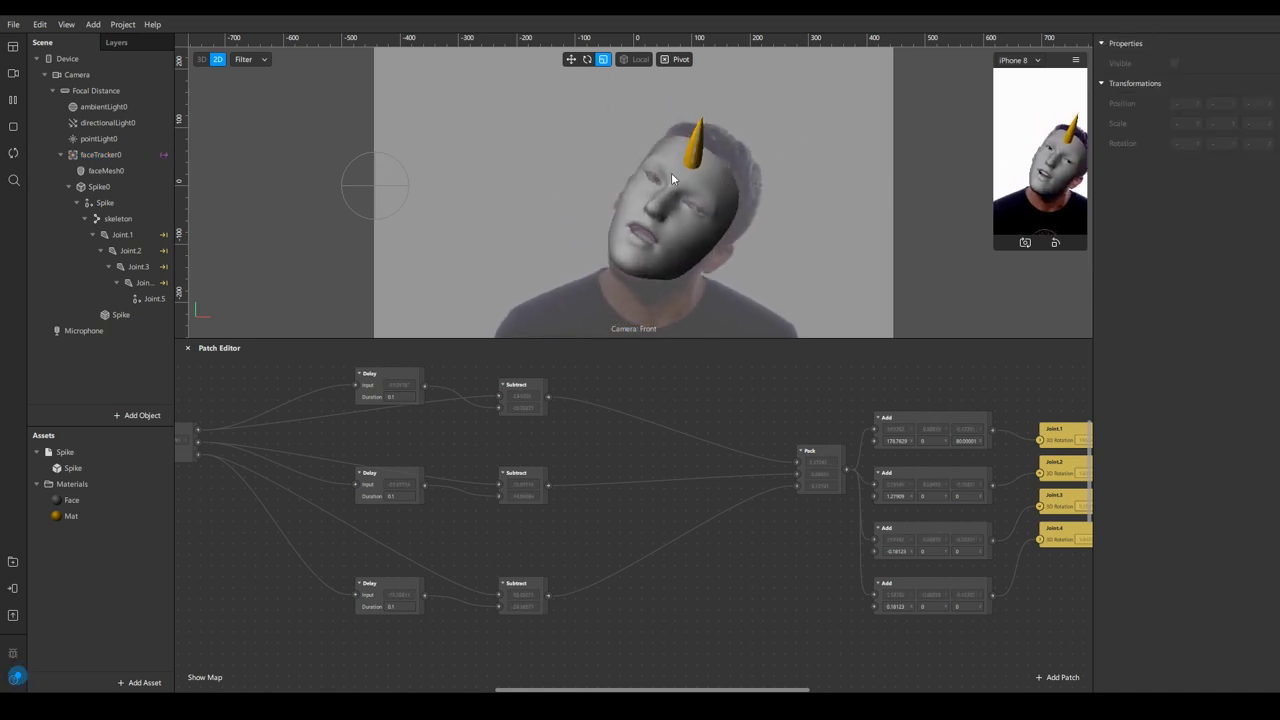
pyautogui.click(21, 105)
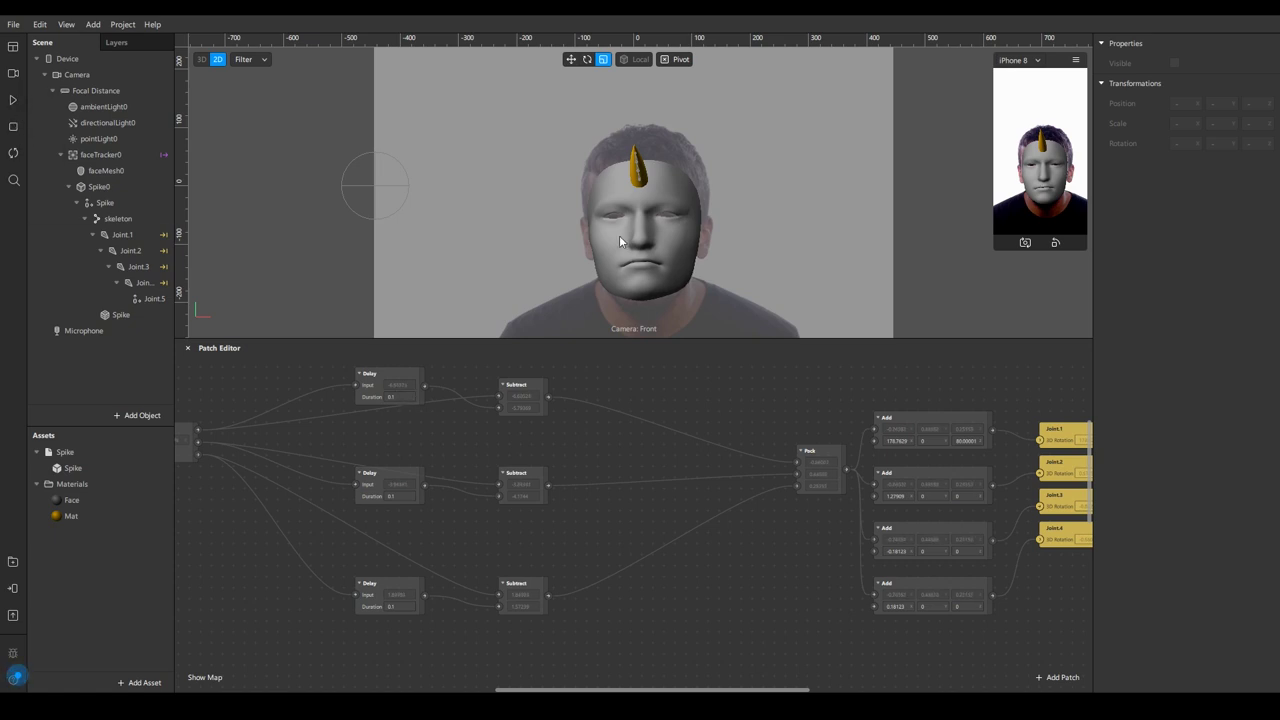
pyautogui.click(13, 100)
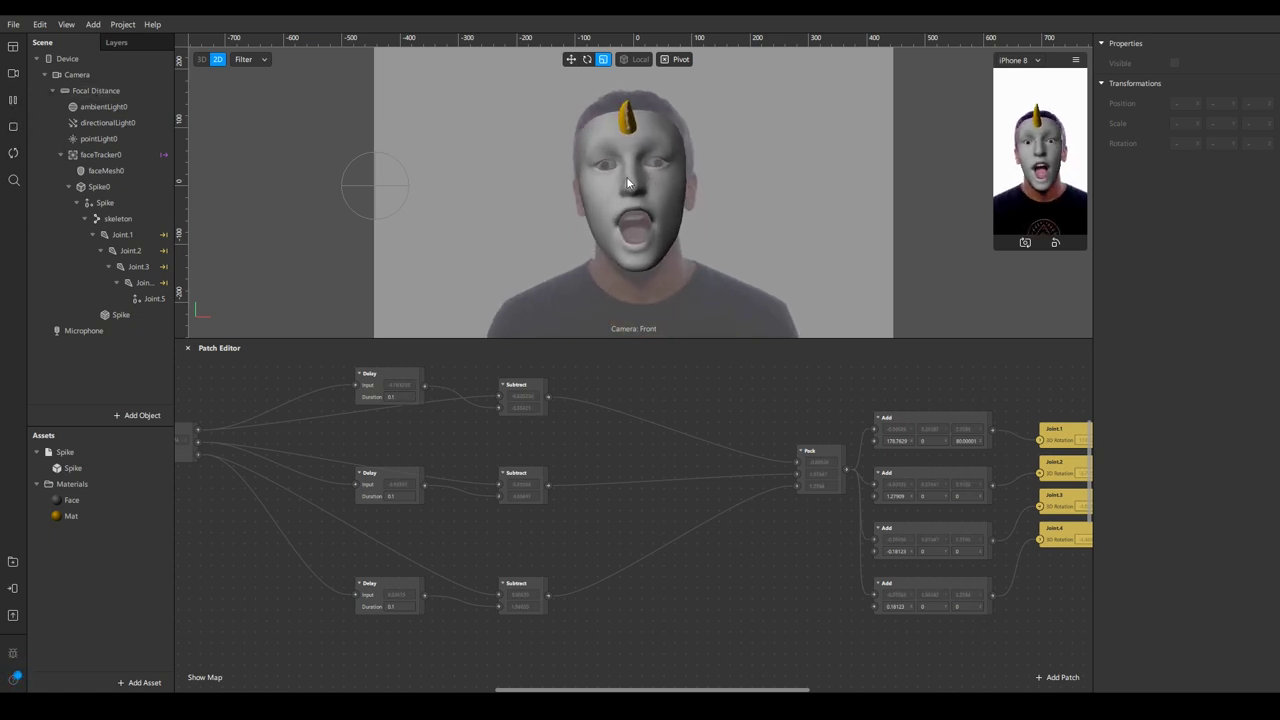
pyautogui.click(14, 100)
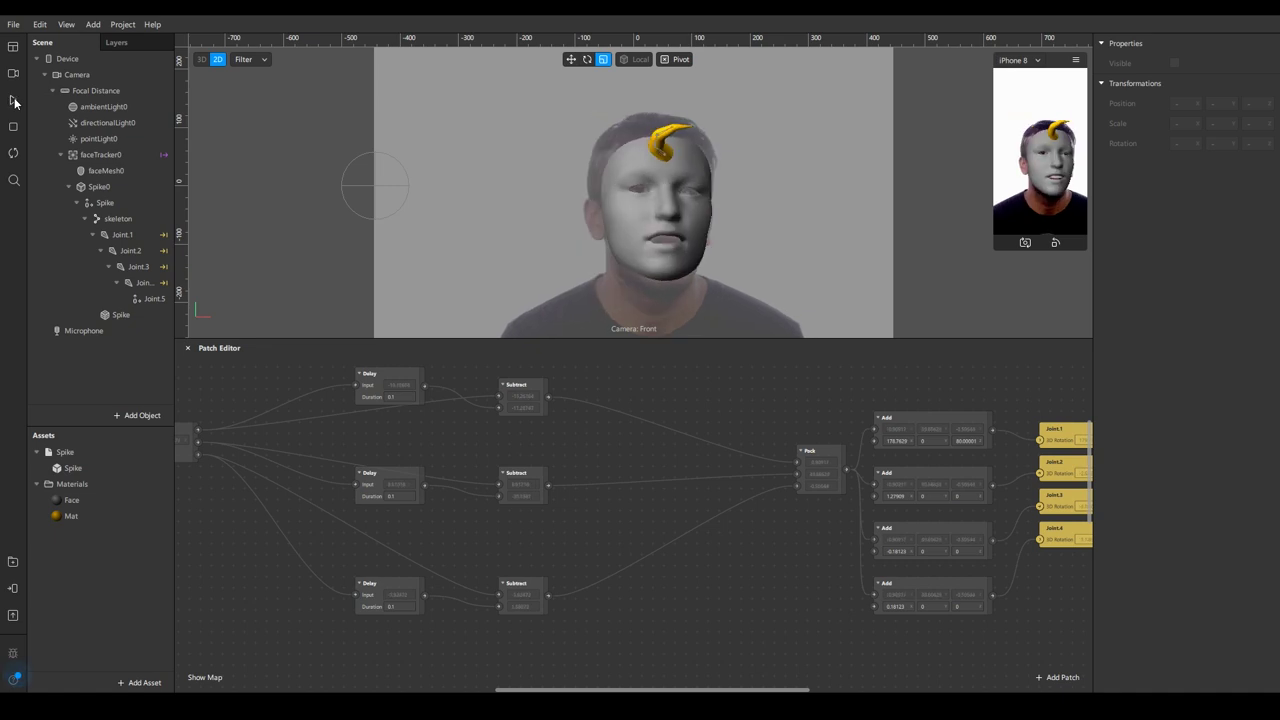
pyautogui.click(13, 100)
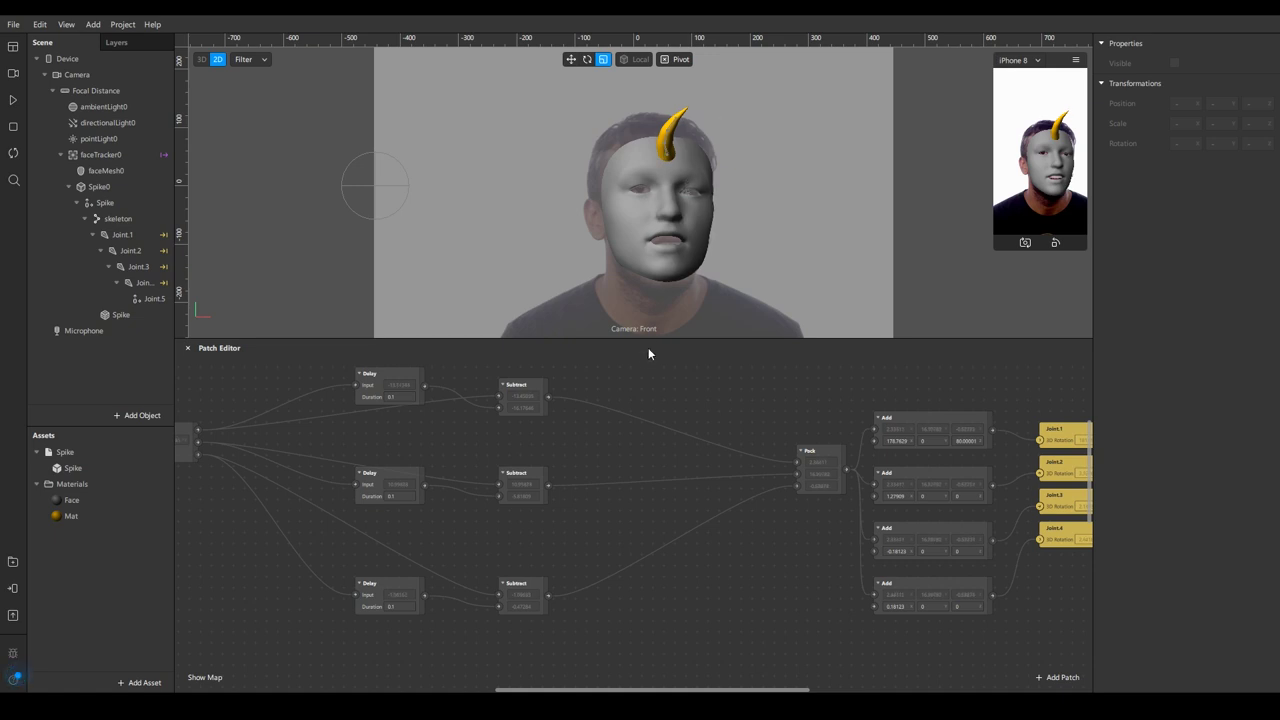
pyautogui.click(12, 100)
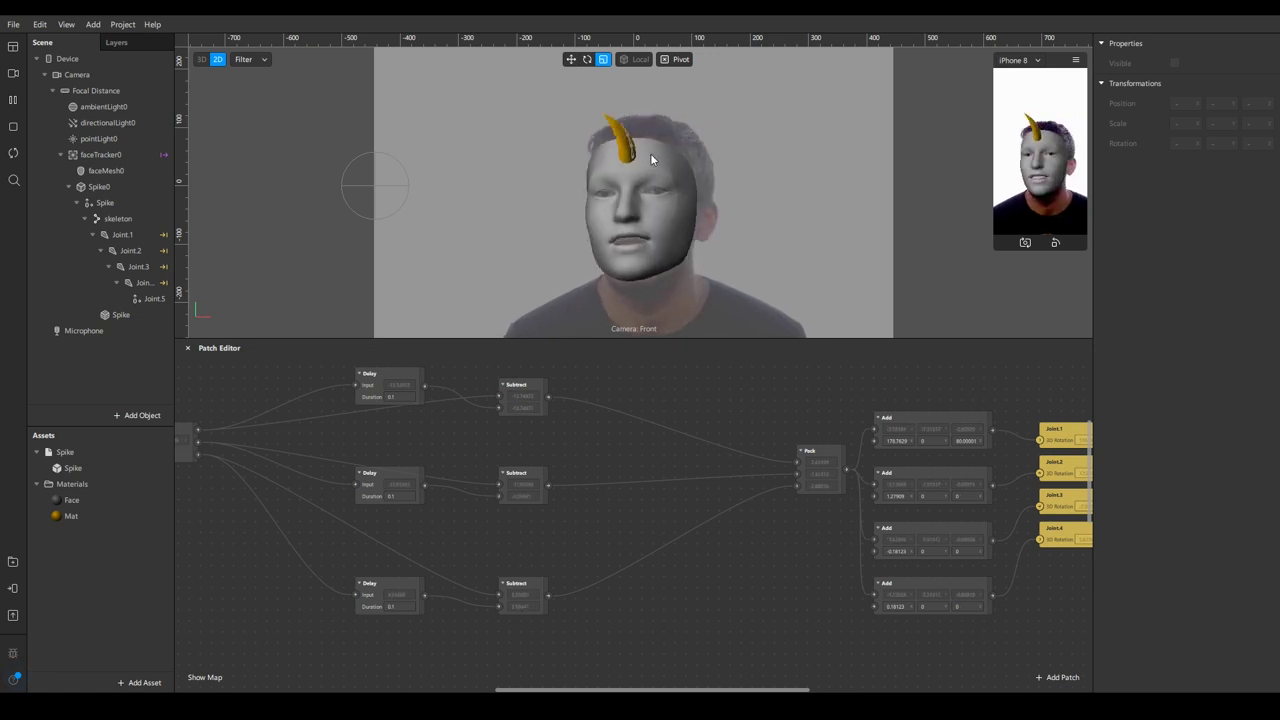
pyautogui.click(13, 100)
# Step: Insert a Negate patch between the second Subtract and Pack's second input, and replay the video to check the bend direction
pyautogui.click(120, 250)
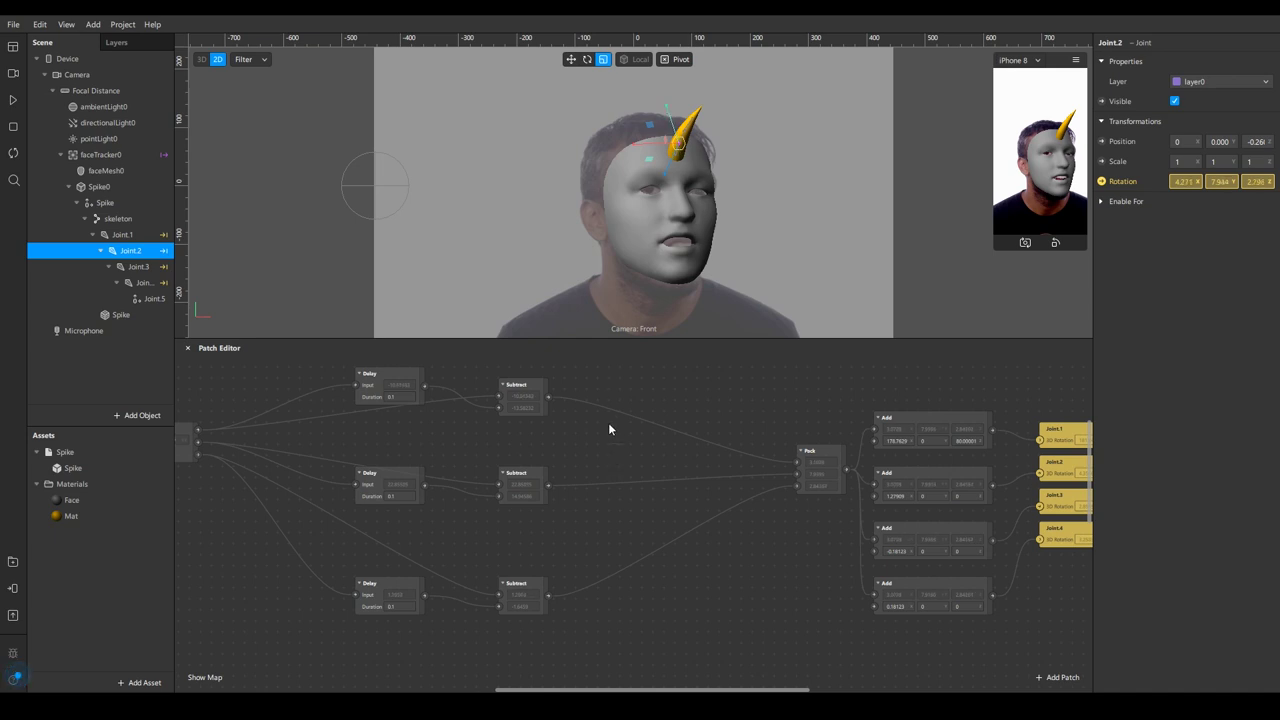
pyautogui.hscroll(-3, 506, 453)
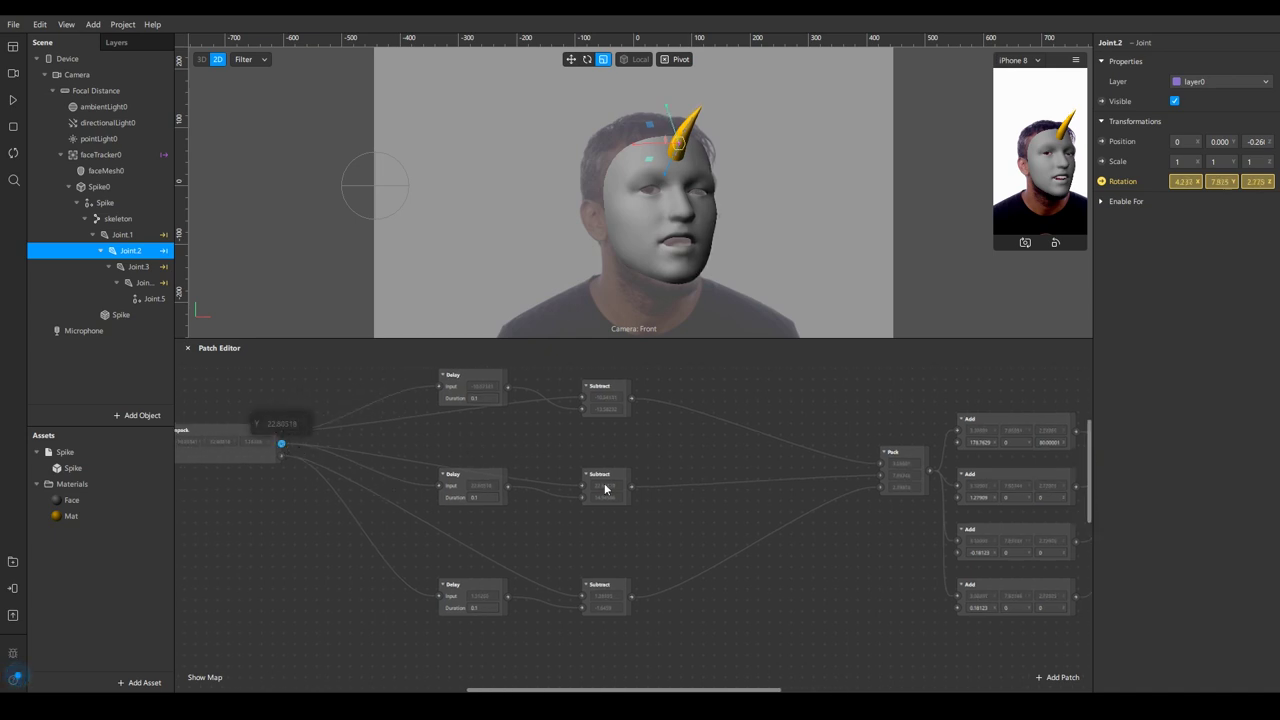
pyautogui.moveTo(639, 473); pyautogui.dragTo(429, 501)
pyautogui.moveTo(645, 423); pyautogui.dragTo(576, 424, button='middle')
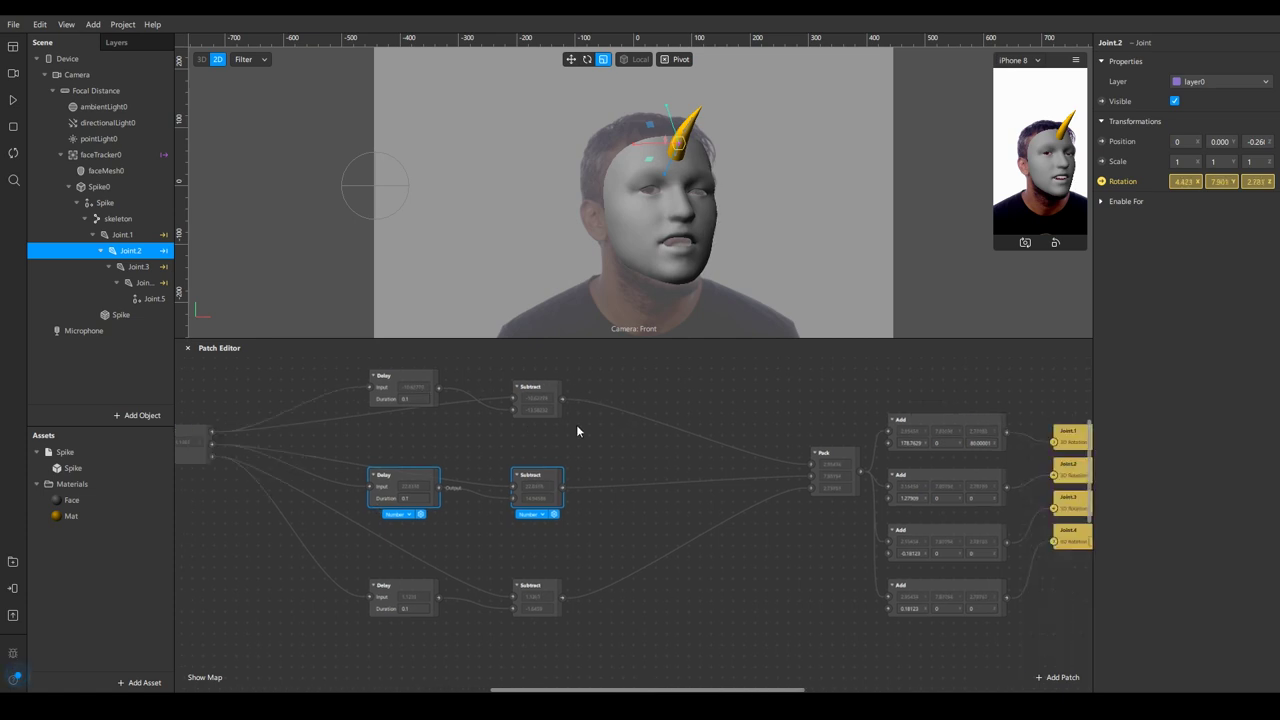
pyautogui.doubleClick(624, 474)
pyautogui.write('nega')
pyautogui.press('Return')
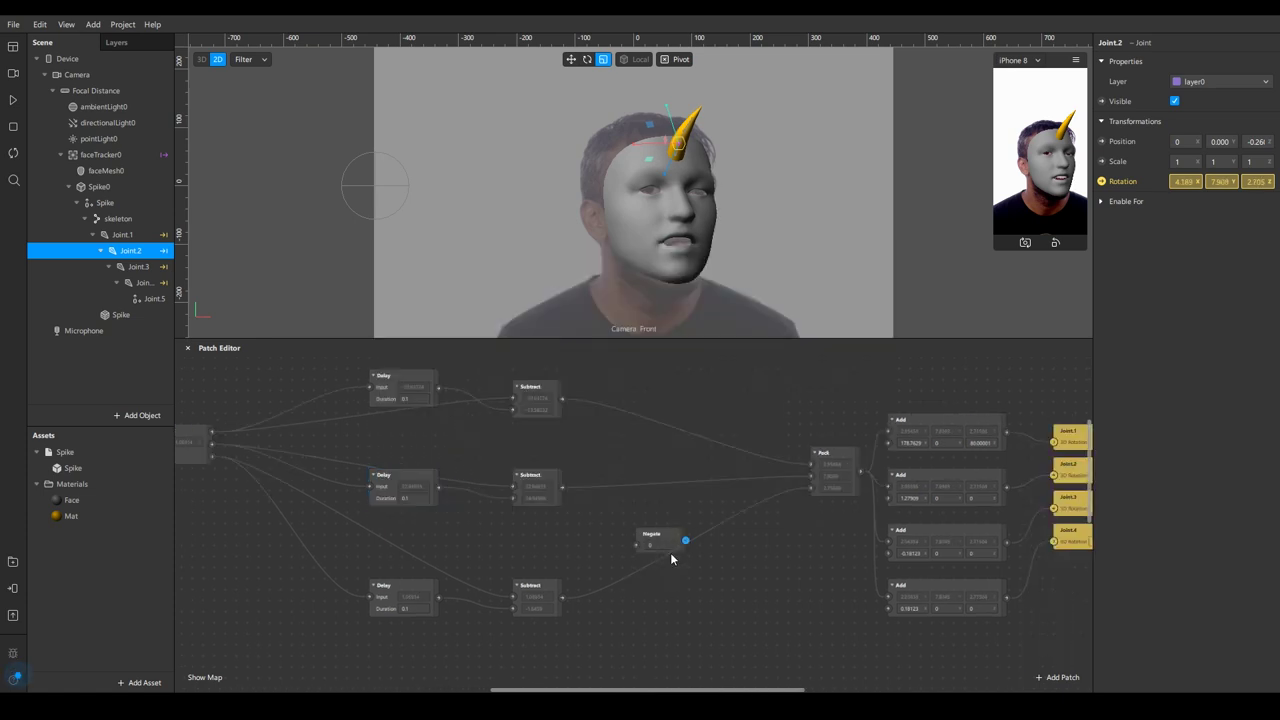
pyautogui.moveTo(663, 505); pyautogui.dragTo(656, 497)
pyautogui.moveTo(562, 487); pyautogui.dragTo(810, 476)
pyautogui.click(648, 509)
pyautogui.moveTo(648, 509); pyautogui.dragTo(648, 498)
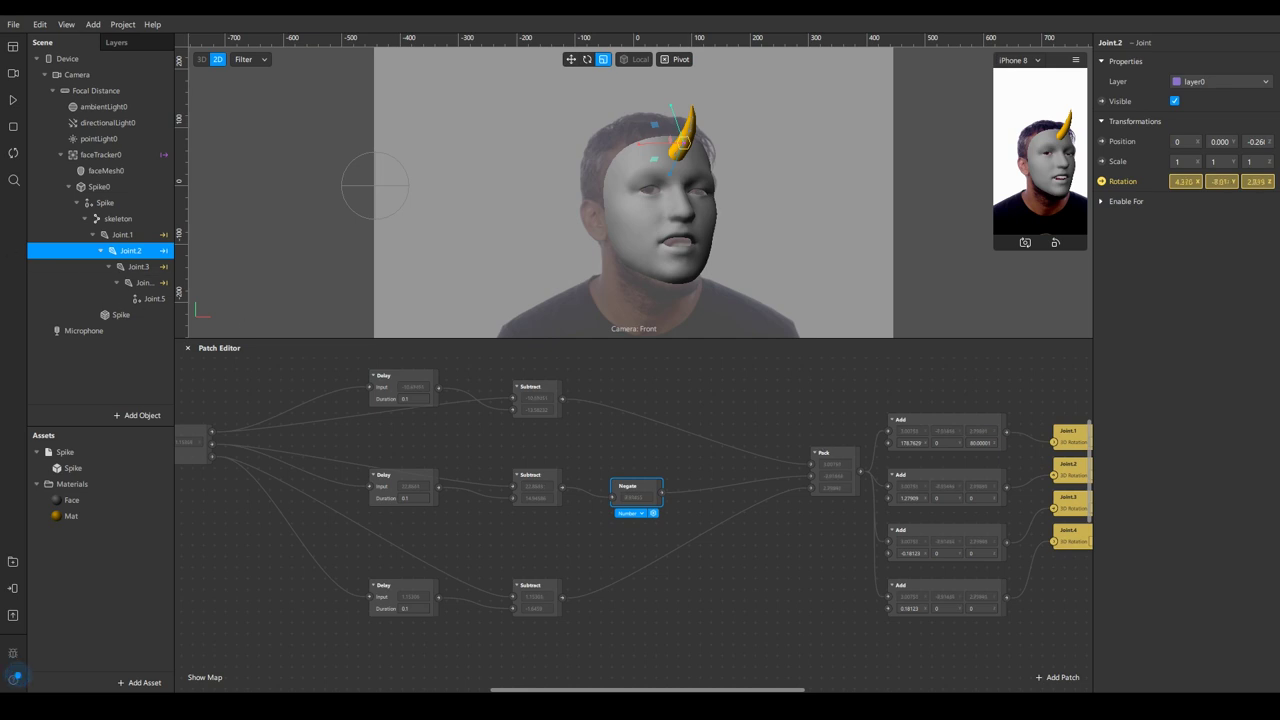
pyautogui.click(14, 100)
pyautogui.click(740, 413)
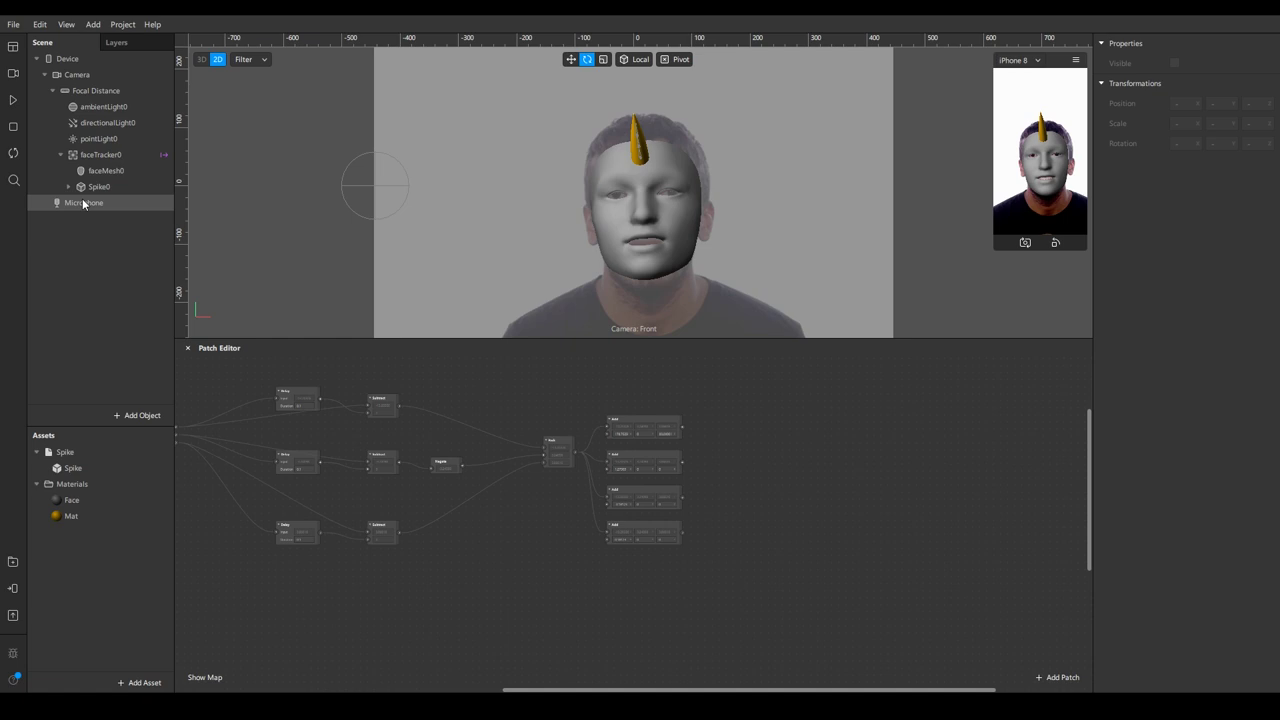
# Step: Expand Spike0 and create a 3D Rotation patch for its Spike null object
pyautogui.click(69, 186)
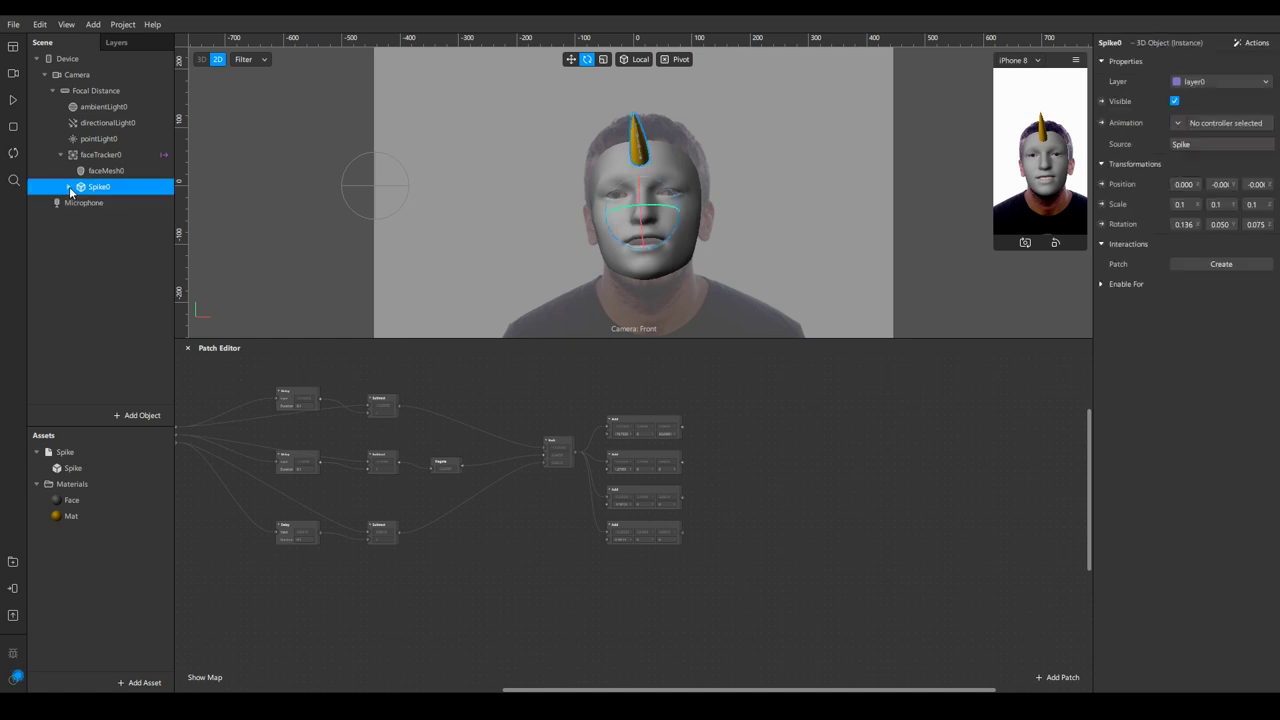
pyautogui.click(77, 203)
pyautogui.click(103, 203)
pyautogui.click(110, 218)
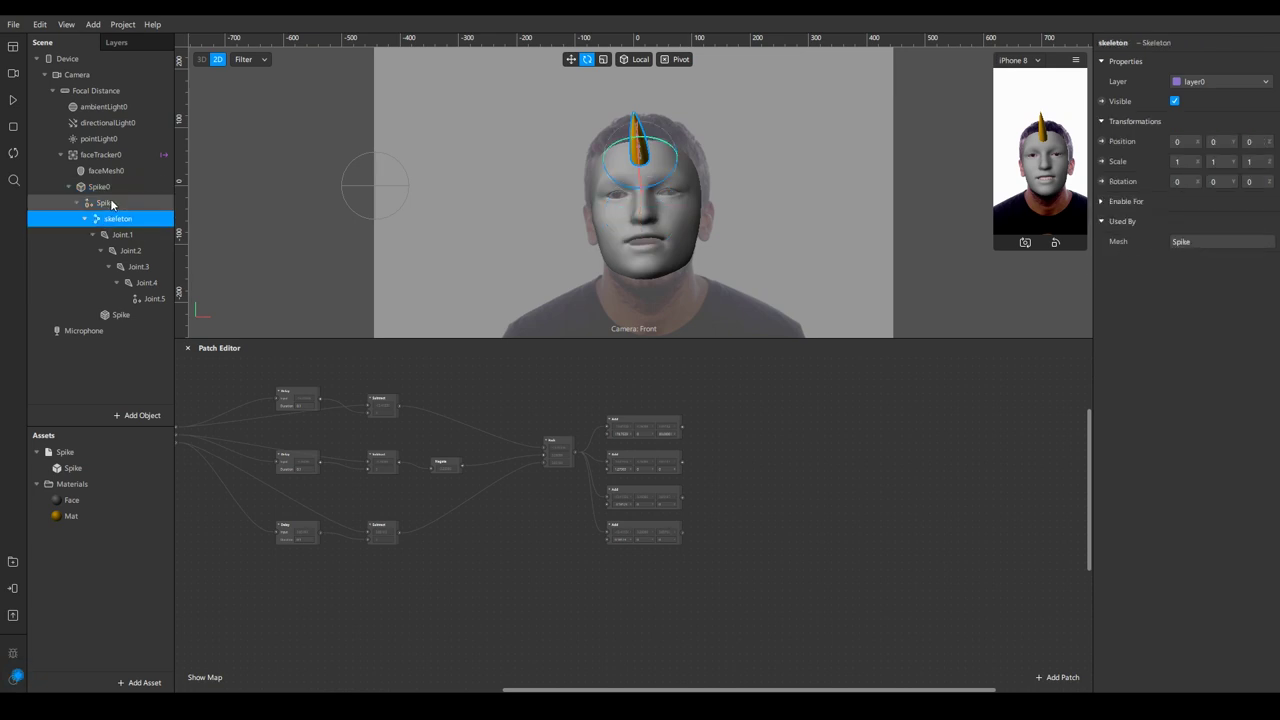
pyautogui.click(122, 314)
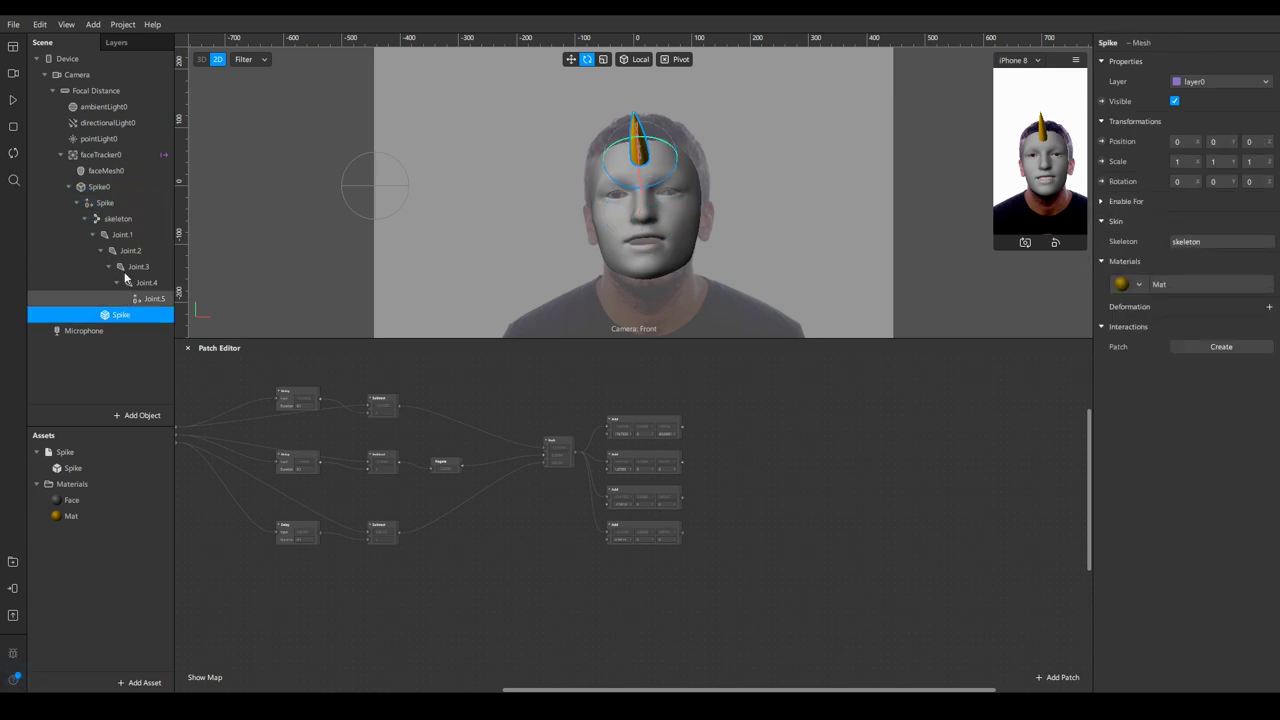
pyautogui.click(121, 206)
pyautogui.click(1101, 181)
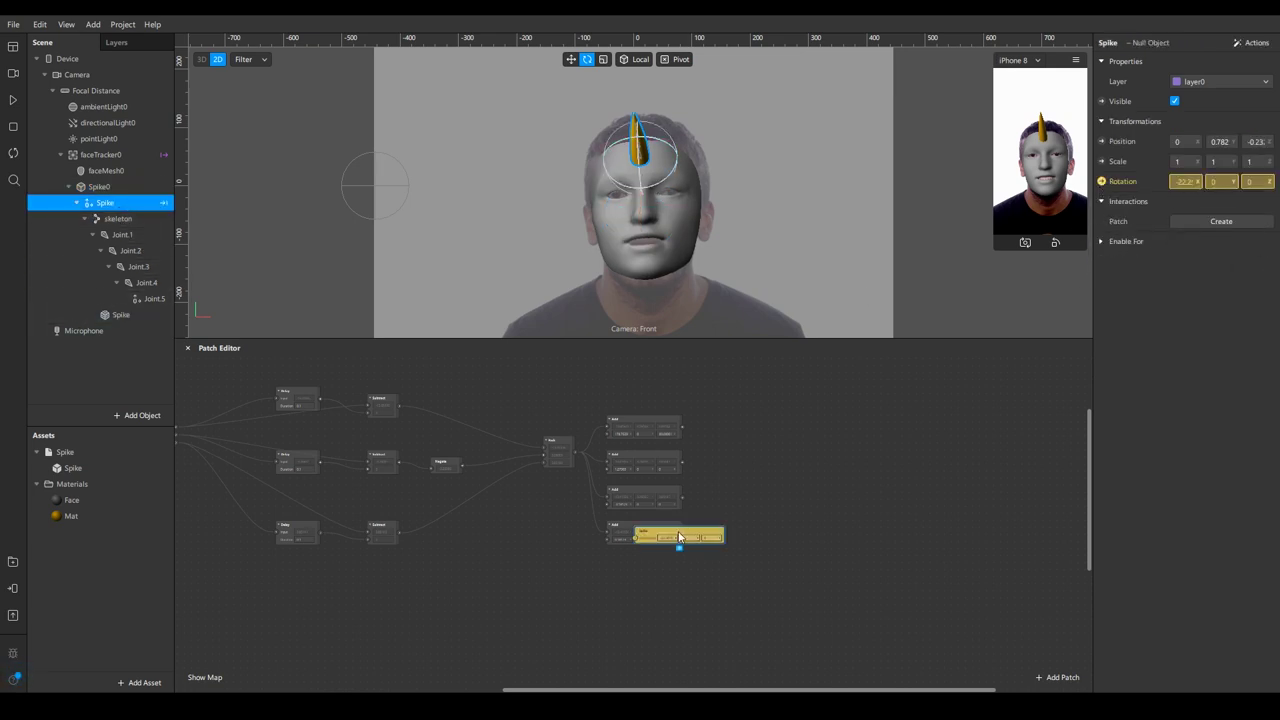
# Step: Copy the Spike patch's X rotation into the first Add patch's second input and set that input's Z value to 0
pyautogui.scroll(5, 754, 466)
pyautogui.click(414, 438)
pyautogui.click(725, 433)
pyautogui.click(749, 437)
pyautogui.hotkey('ctrl', 'c')
pyautogui.click(413, 438)
pyautogui.hotkey('ctrl', 'v')
pyautogui.click(502, 438)
pyautogui.write('0')
# Step: Delete the three spare Add patches, connect the remaining Add to Spike's 3D Rotation, and preview the video
pyautogui.moveTo(560, 462); pyautogui.dragTo(372, 672)
pyautogui.press('Delete')
pyautogui.moveTo(537, 424); pyautogui.dragTo(683, 437)
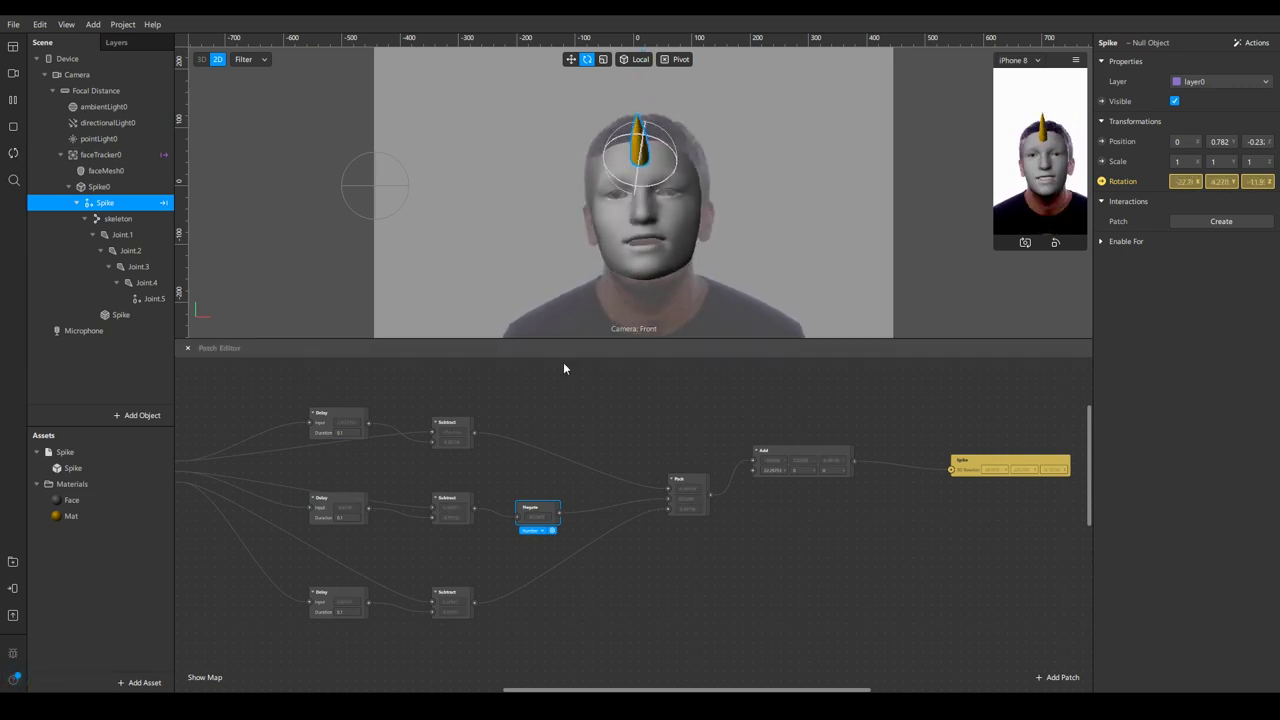
pyautogui.click(12, 102)
pyautogui.click(992, 460)
pyautogui.moveTo(922, 530); pyautogui.dragTo(723, 542, button='middle')
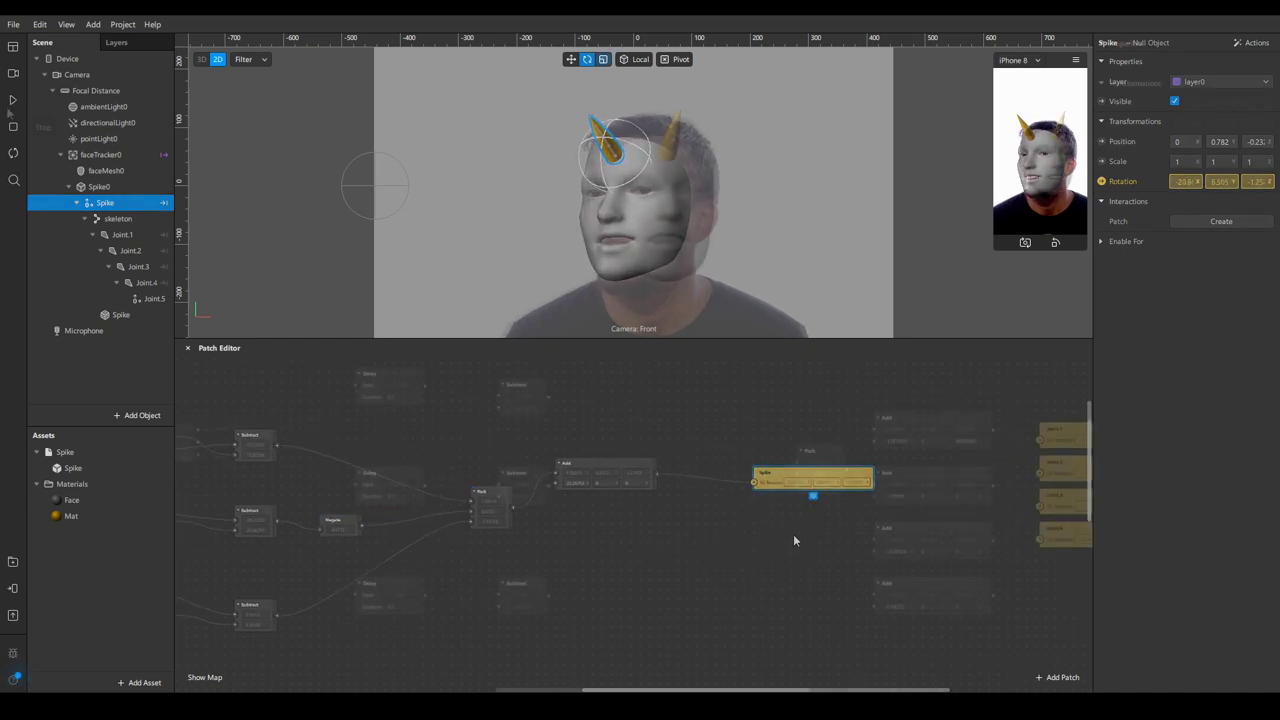